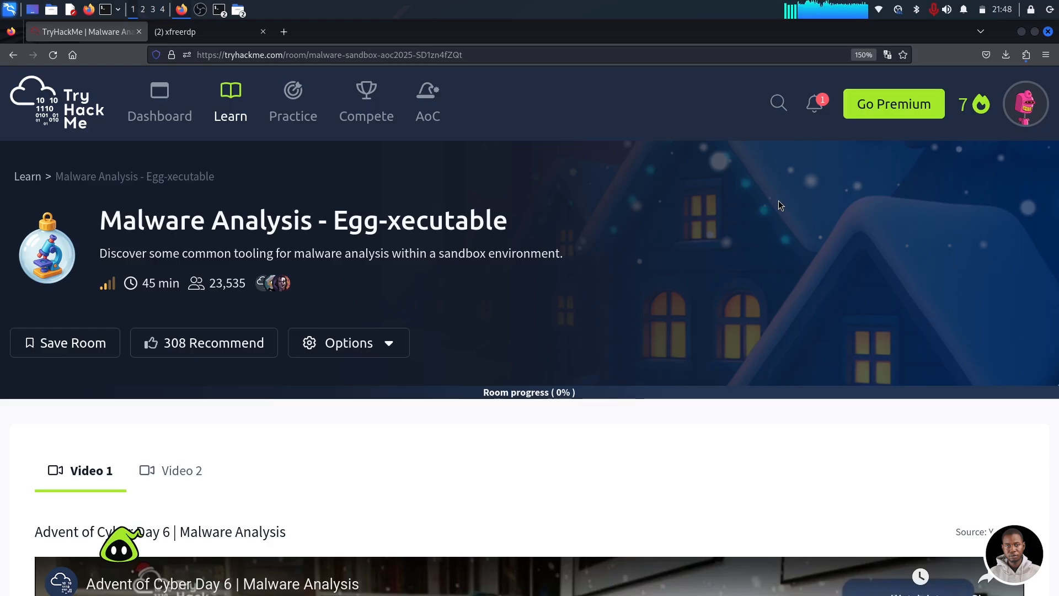
Expand Task 1, Introduction, and read the story with the suspicious HopHelper.exe email
scroll(794, 259, "down", 3)
scroll(794, 265, "down", 6)
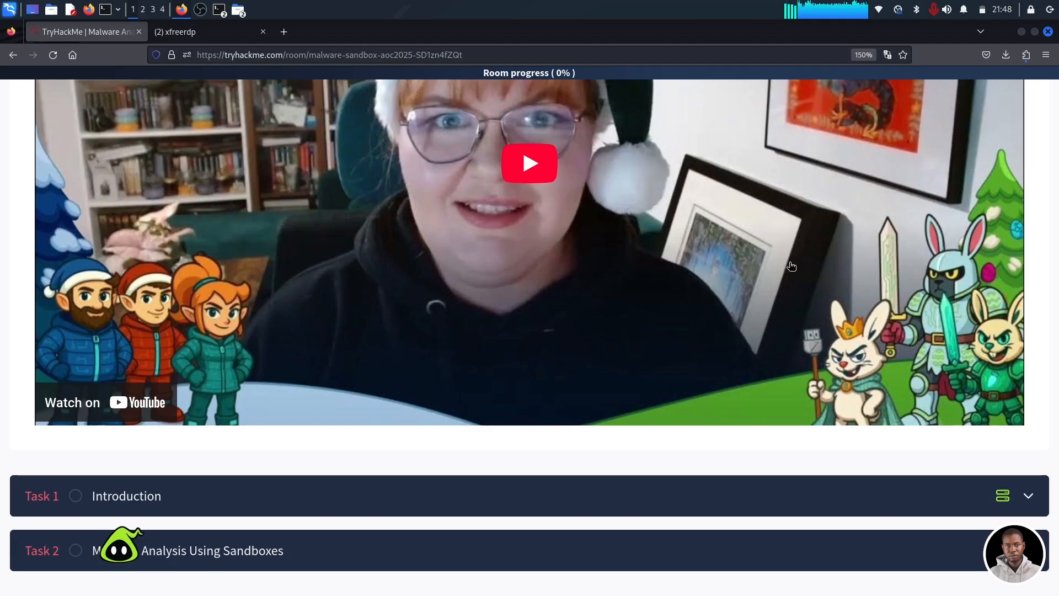
left_click(849, 490)
scroll(699, 326, "down", 3)
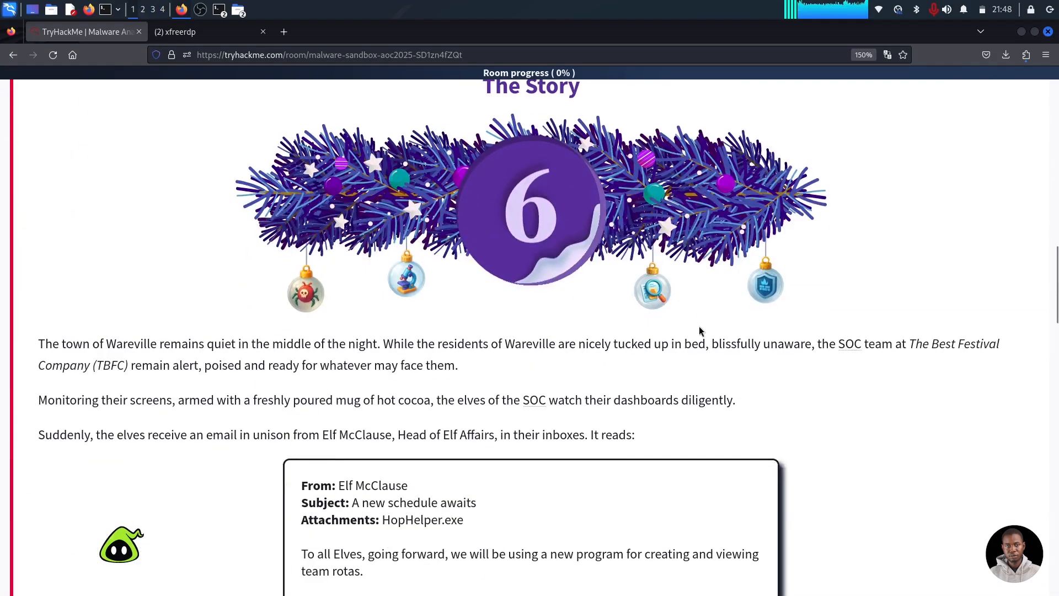
scroll(699, 333, "down", 10)
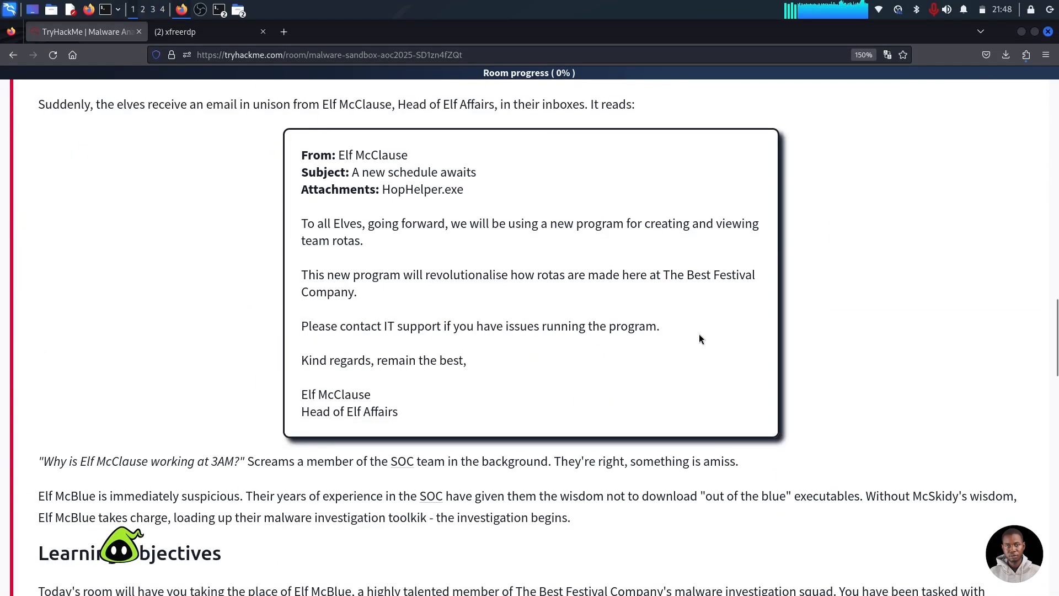
scroll(700, 339, "down", 2)
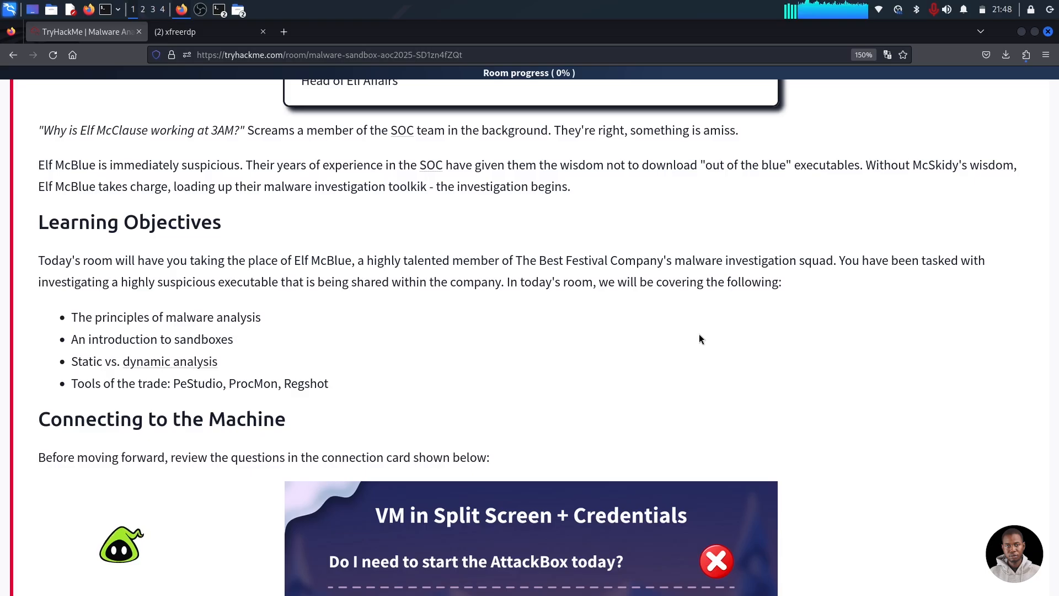
Review Task 1's learning objectives and connection card, and start the target machine
scroll(700, 335, "down", 4)
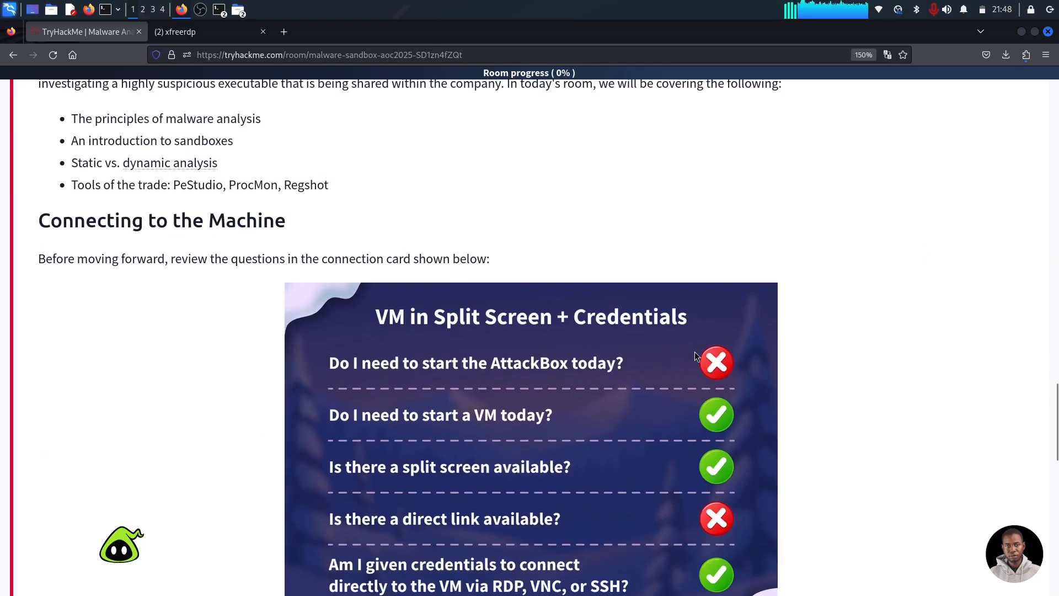
scroll(694, 353, "down", 4)
scroll(694, 353, "up", 5)
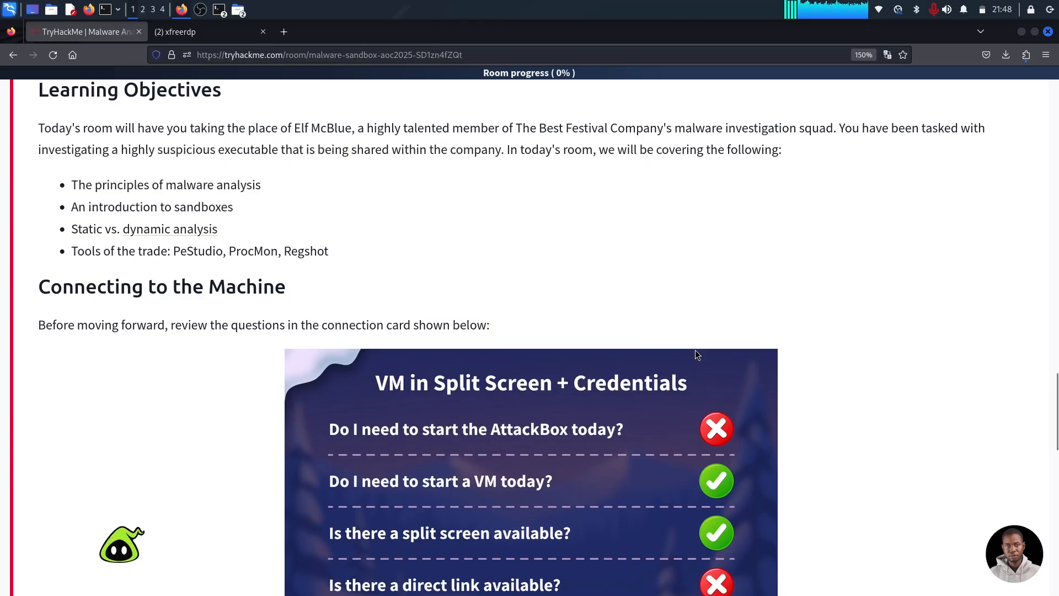
scroll(696, 354, "down", 3)
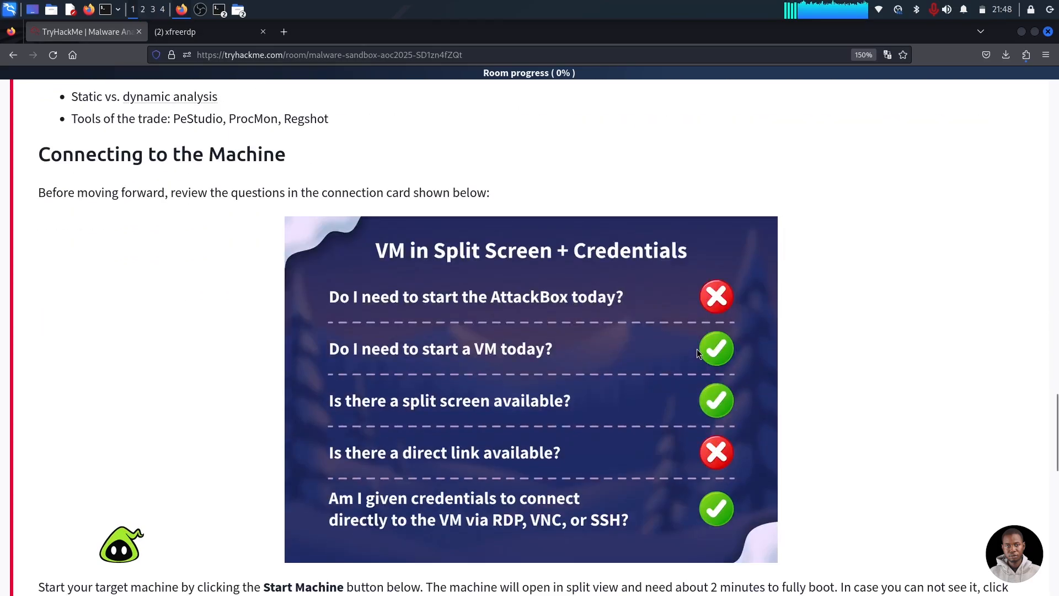
scroll(698, 352, "down", 4)
scroll(698, 353, "down", 5)
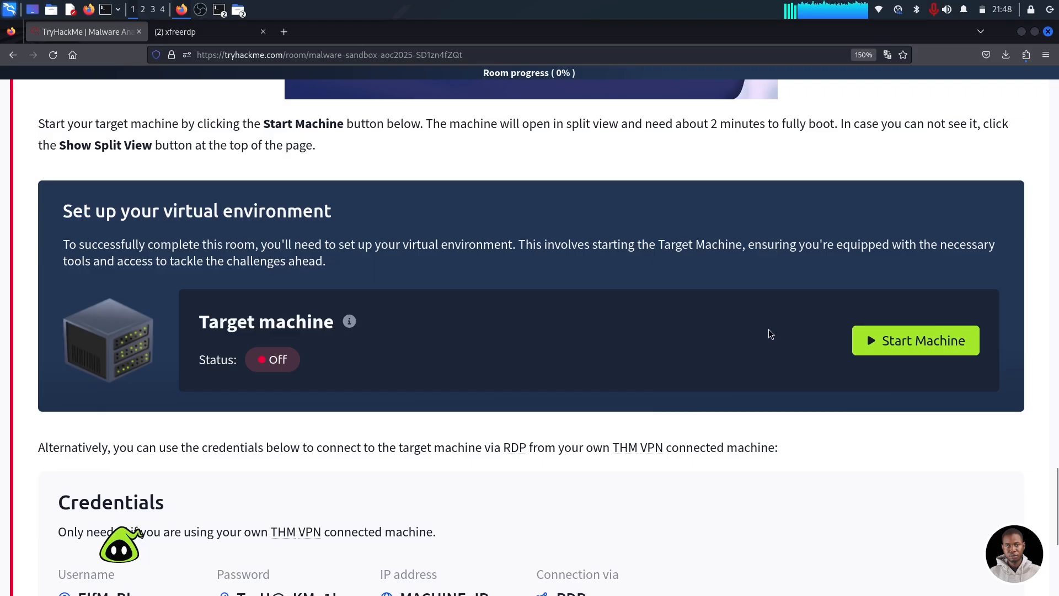
left_click(897, 348)
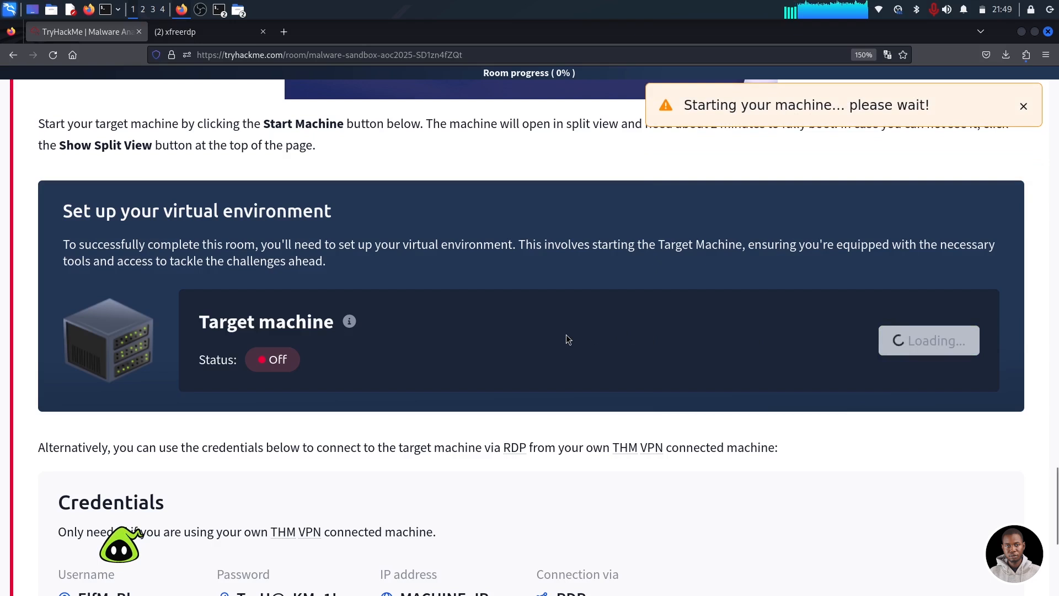
Hide the machine's split view and bring up the RDP credentials in Task 1
scroll(505, 324, "down", 5)
scroll(386, 320, "up", 1)
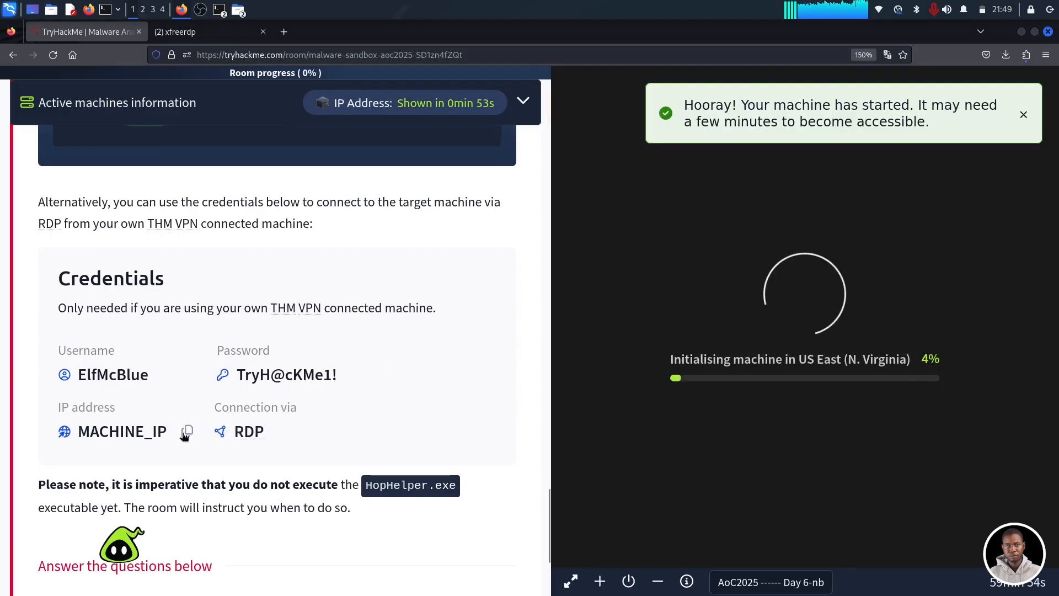
left_click(658, 584)
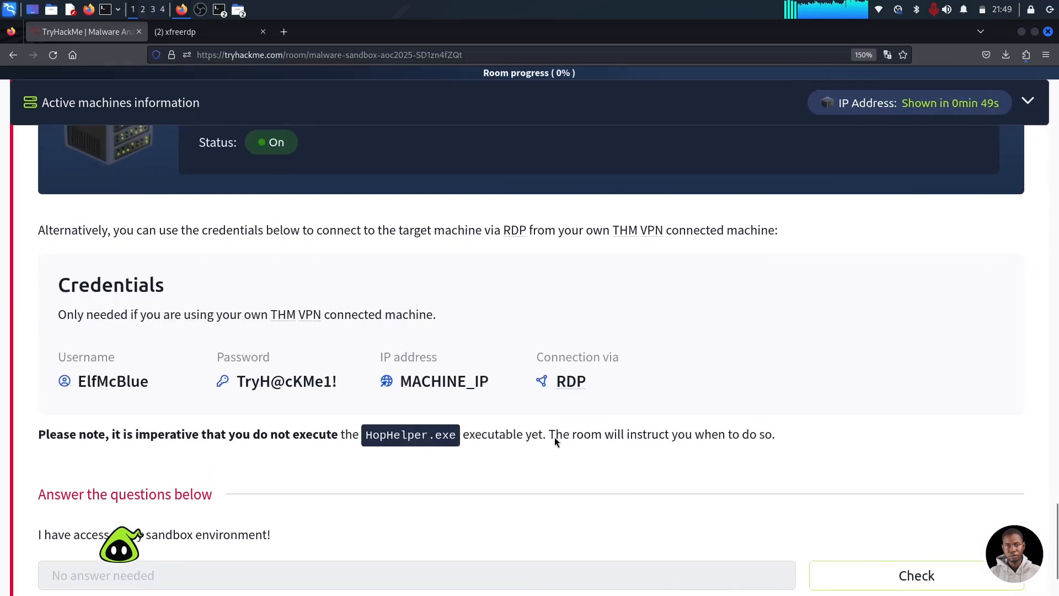
Submit the no-answer-needed question confirming access to the sandbox environment
left_click_drag(81, 386, 146, 387)
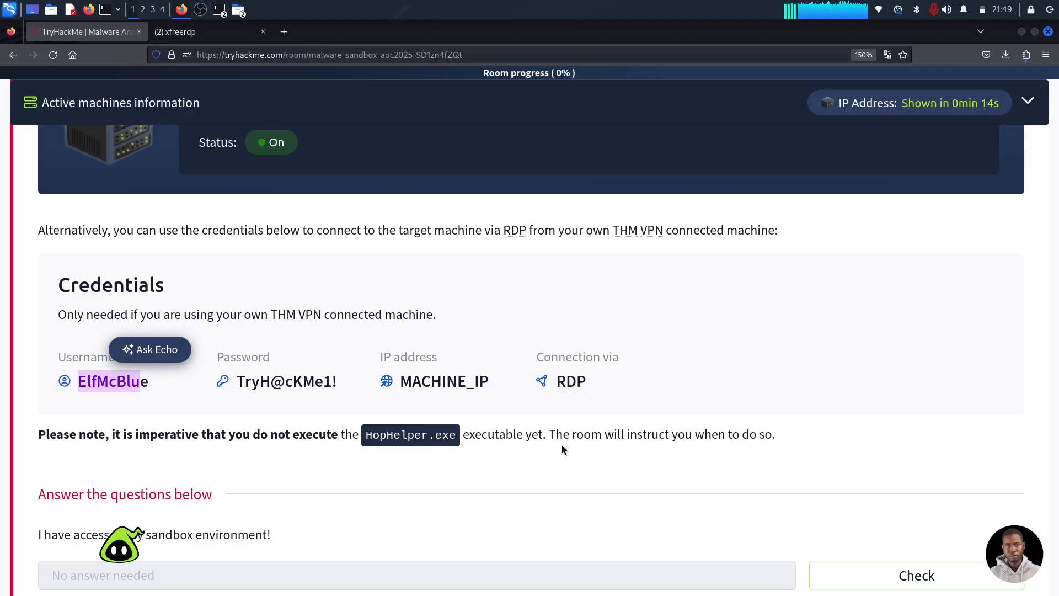
scroll(562, 445, "down", 1)
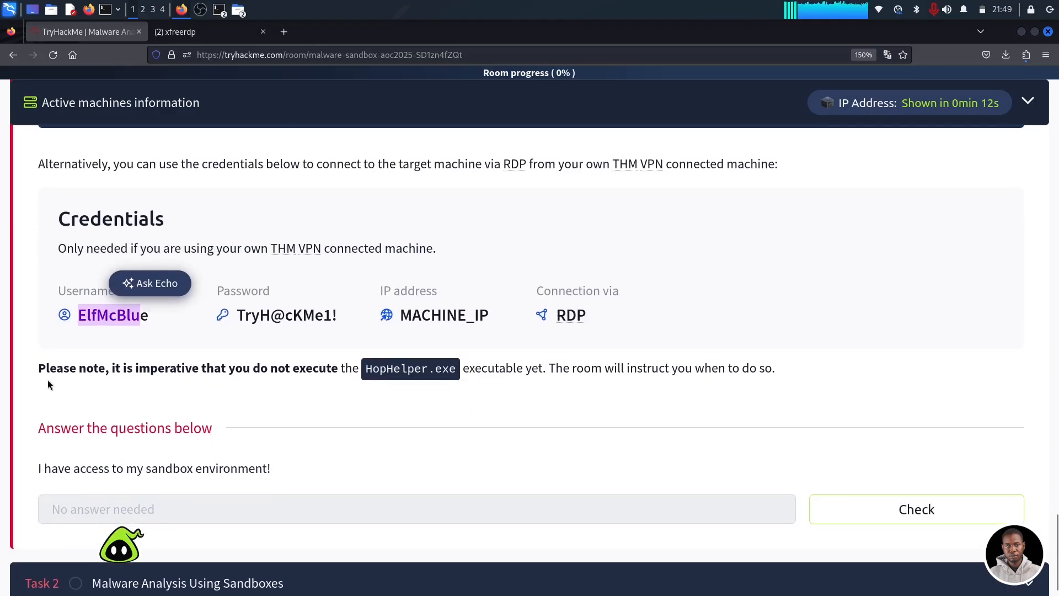
left_click(910, 508)
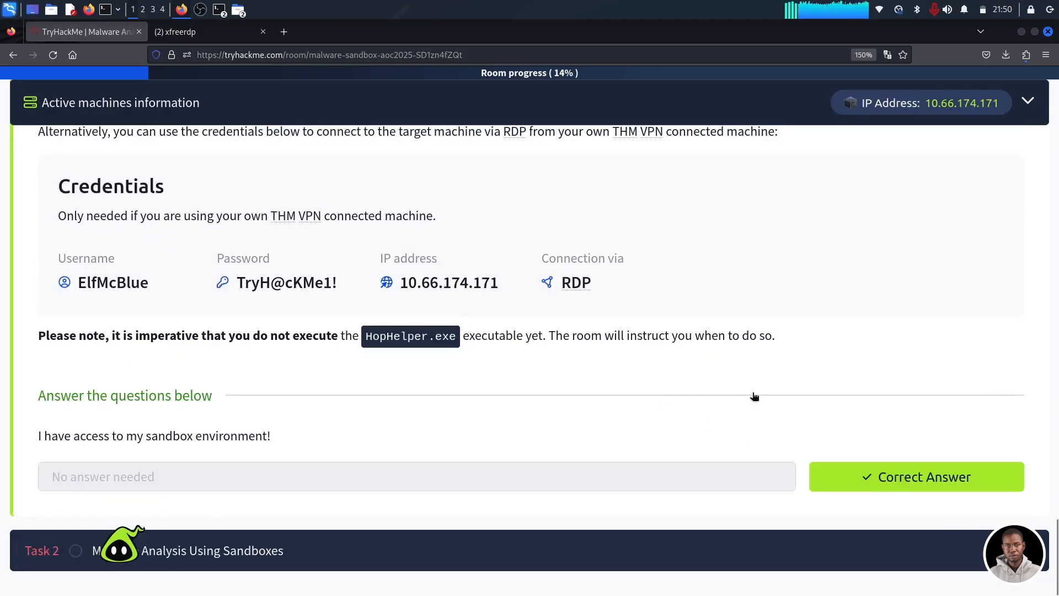
Open Task 2, Malware Analysis Using Sandboxes, and examine the static and dynamic analysis questions at its end
scroll(723, 369, "down", 10)
scroll(797, 175, "down", 10)
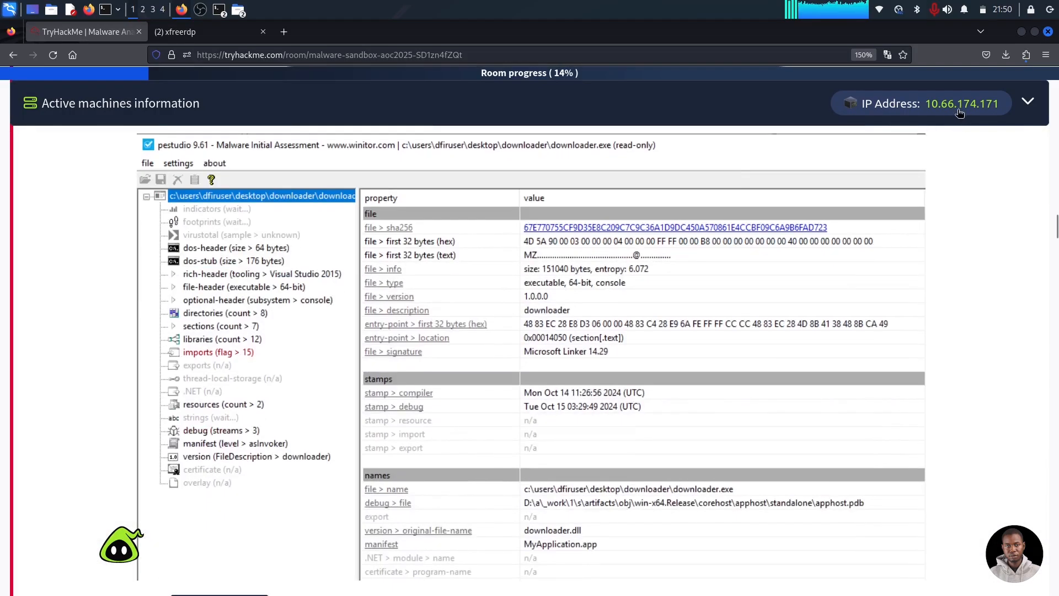
scroll(697, 241, "up", 3)
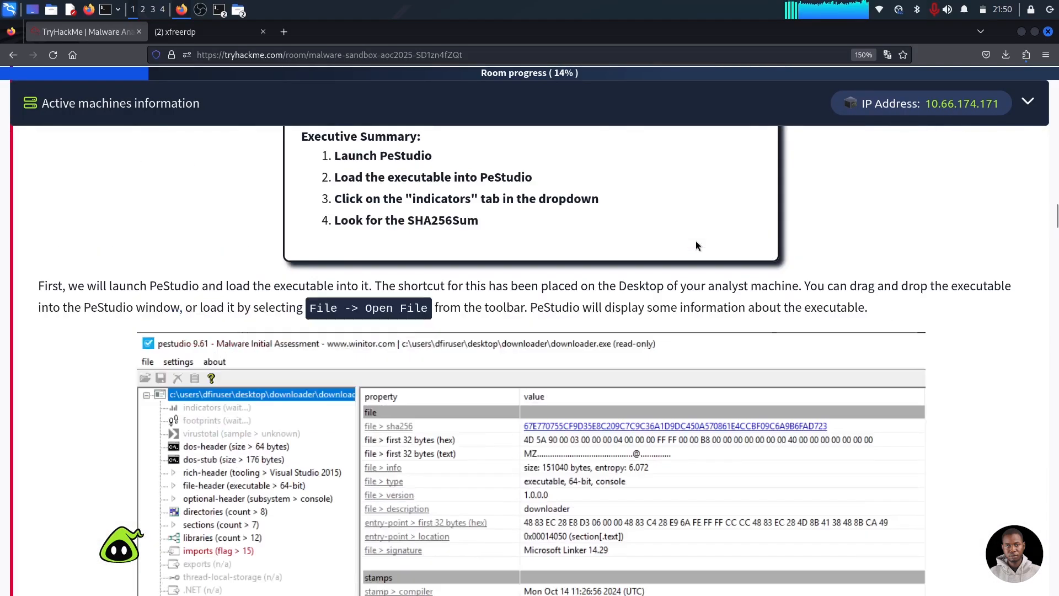
scroll(696, 240, "up", 5)
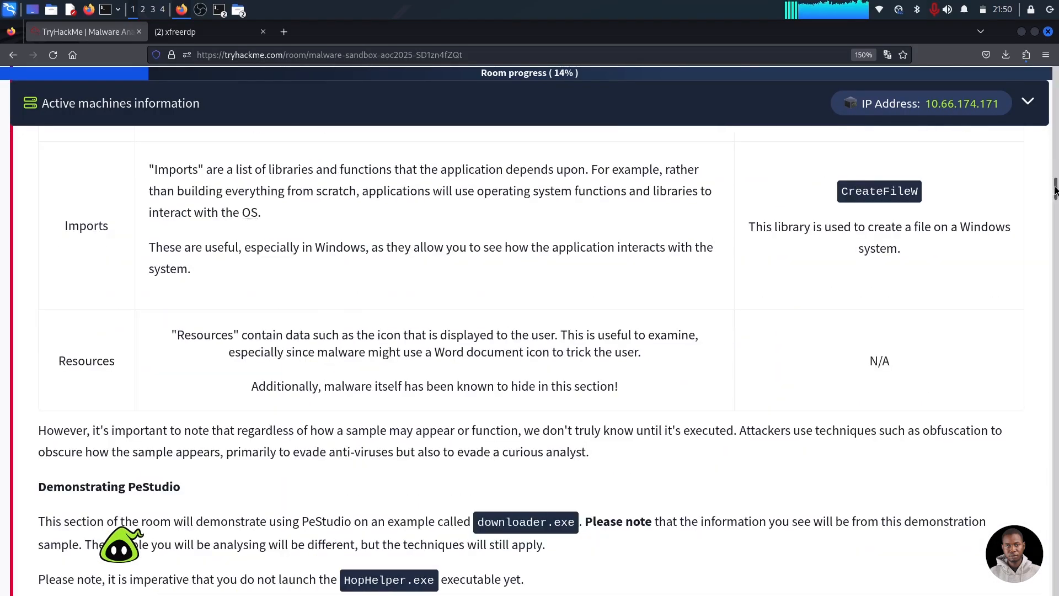
left_click(1053, 405)
scroll(1054, 404, "down", 20)
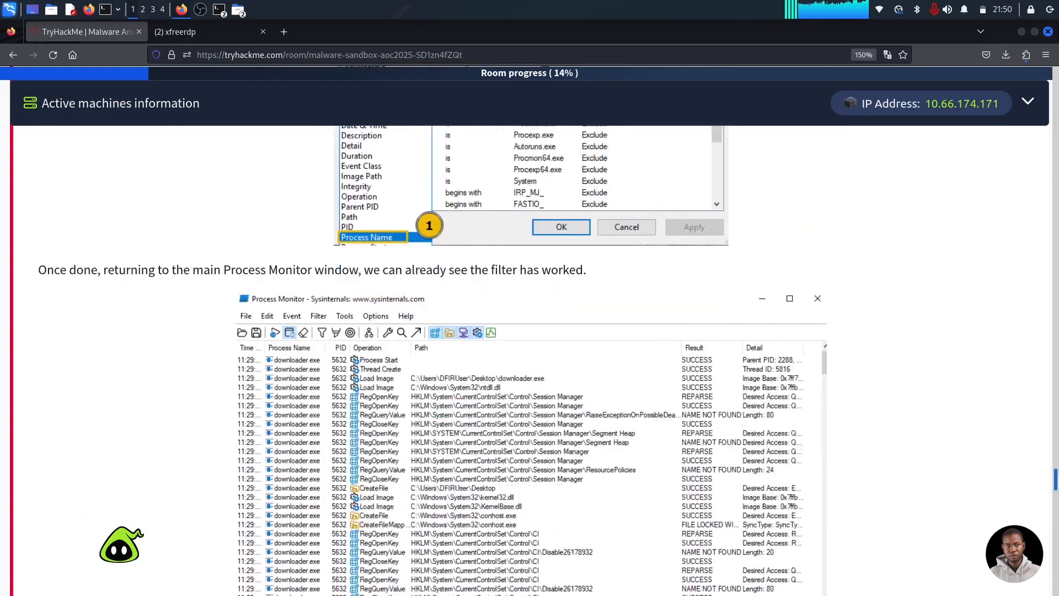
scroll(529, 358, "down", 6)
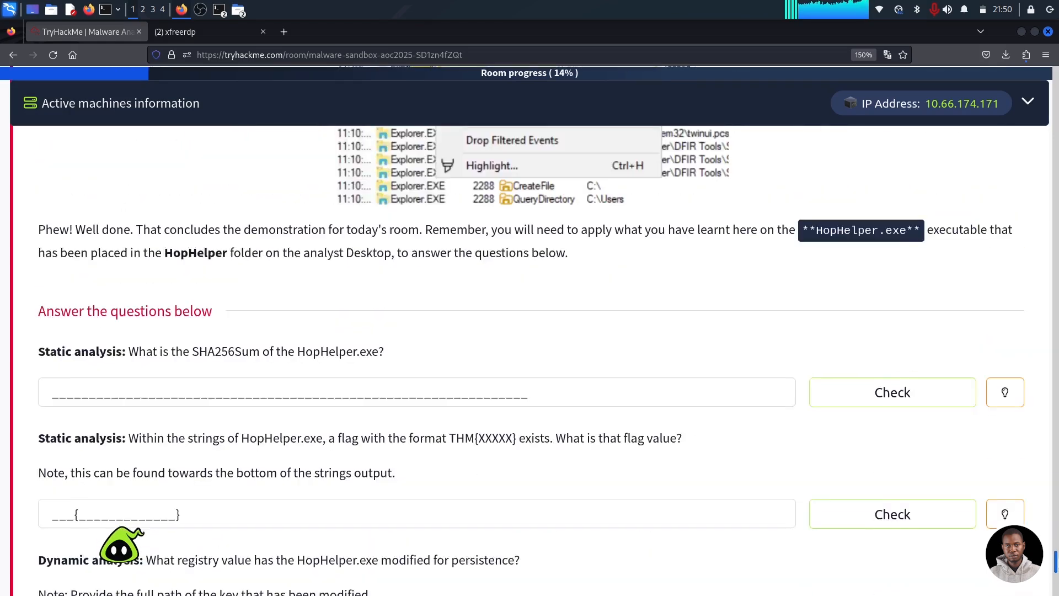
scroll(530, 331, "down", 1)
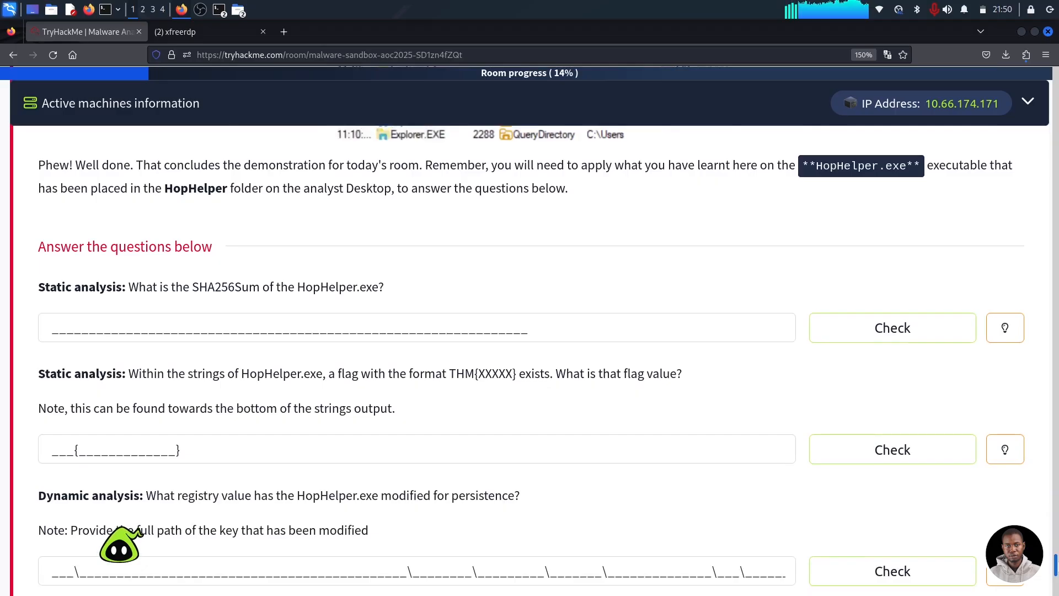
Return to the start of Task 2 and read its malware analysis principles, sandboxes and static analysis sections
left_click_drag(1055, 560, 1044, 139)
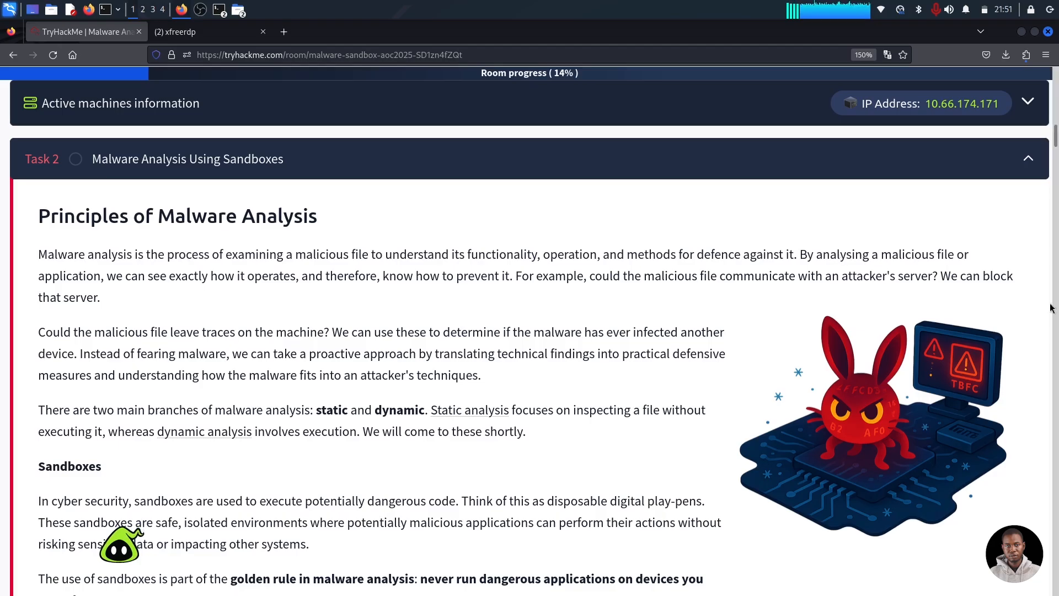
scroll(554, 380, "down", 5)
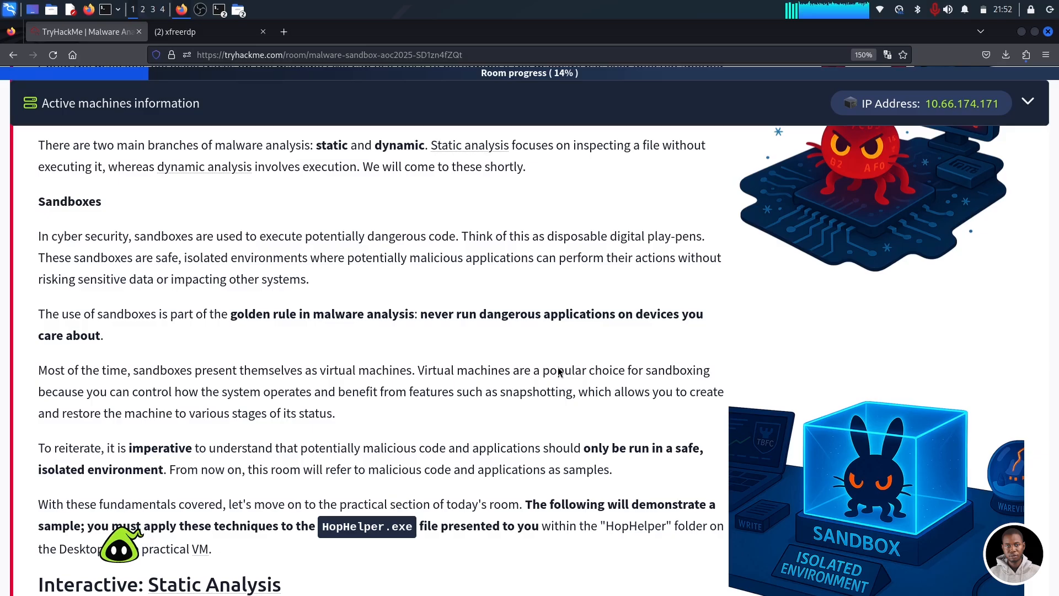
scroll(436, 392, "down", 6)
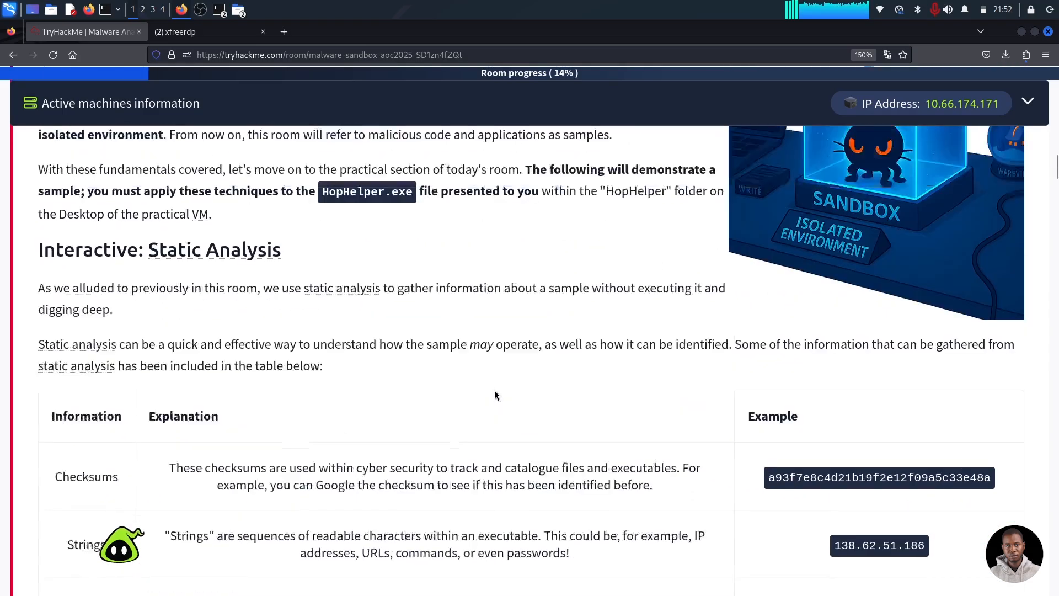
scroll(495, 395, "up", 4)
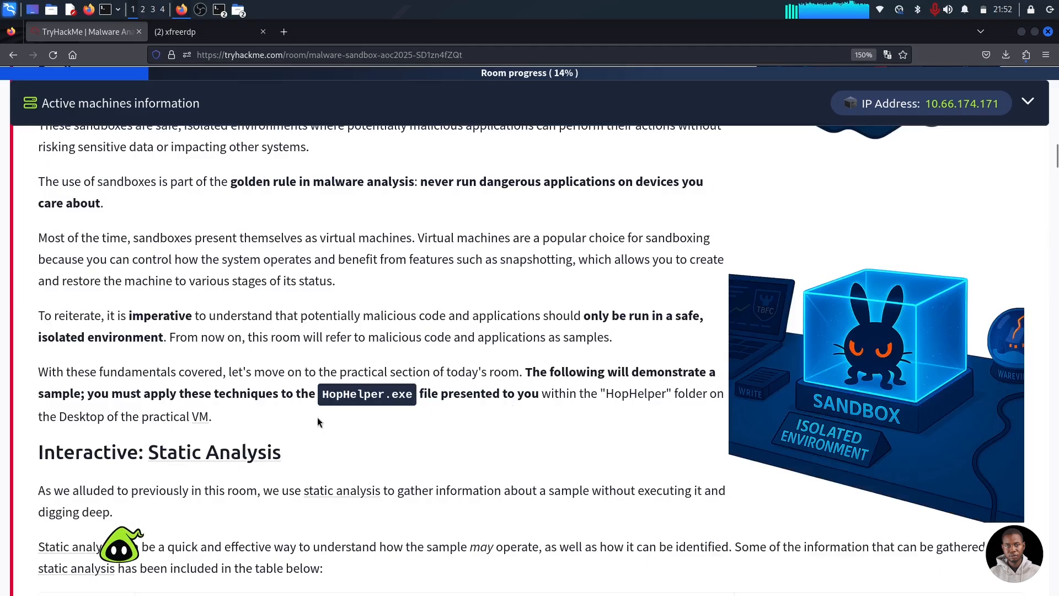
scroll(406, 405, "down", 3)
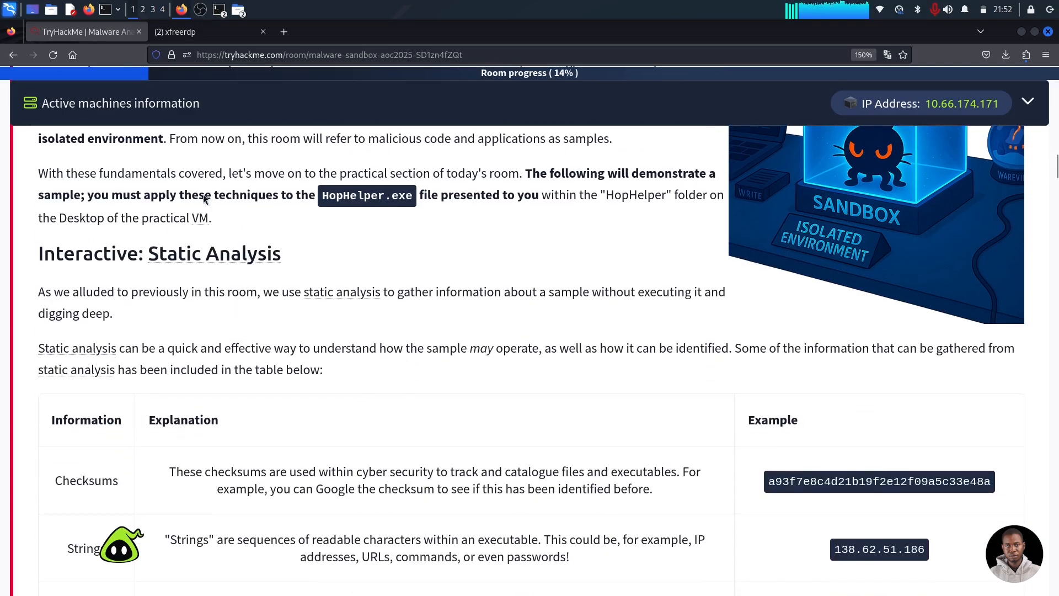
Switch to a free terminal window, change to the Documents/thm directory and clear the screen
left_click(220, 9)
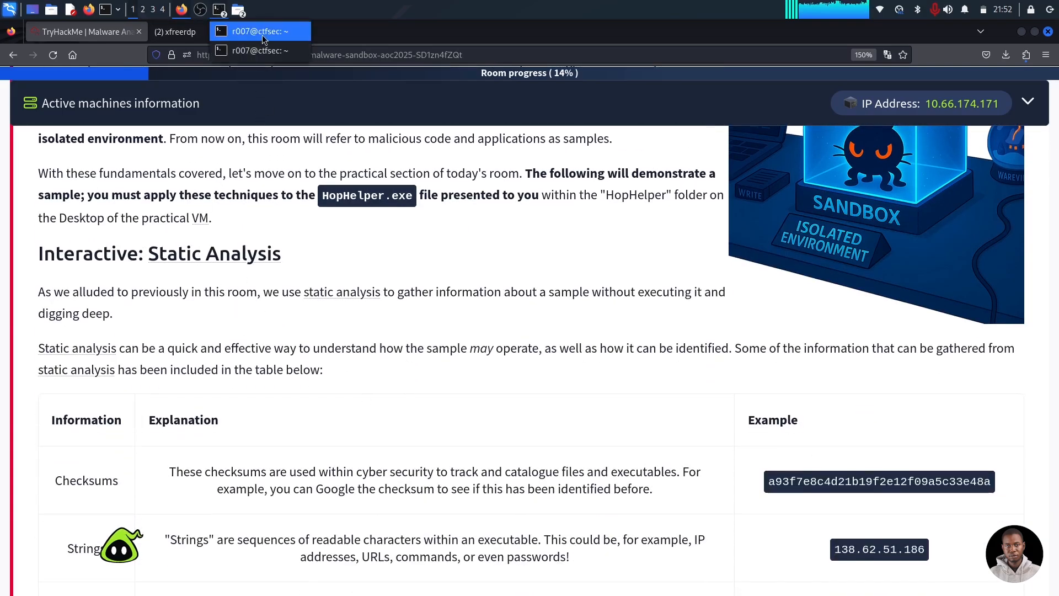
left_click(264, 38)
left_click(220, 10)
left_click(240, 49)
type("cd D")
key("Right")
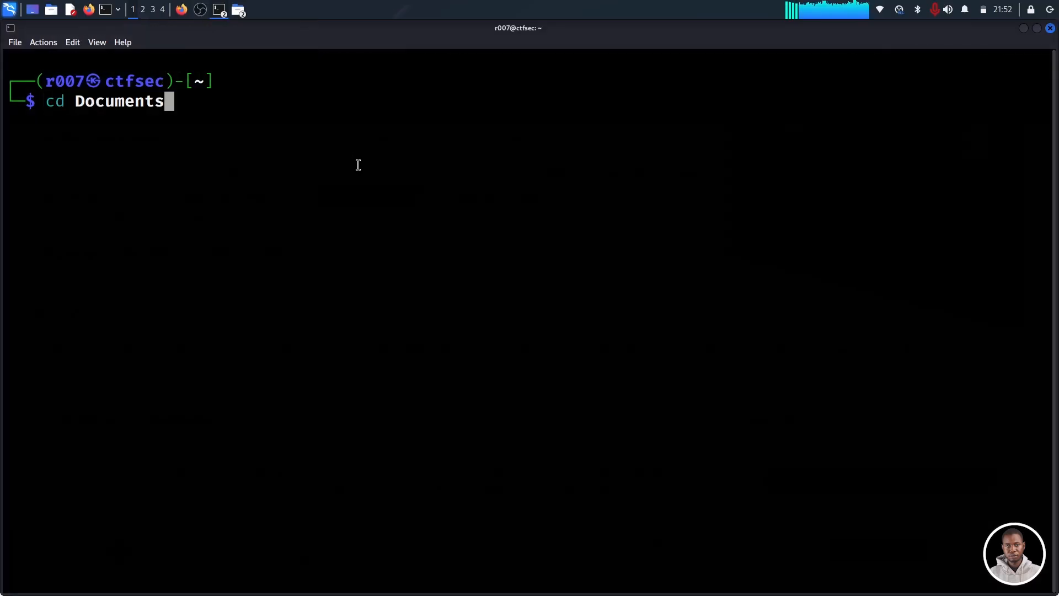
type("/thm/")
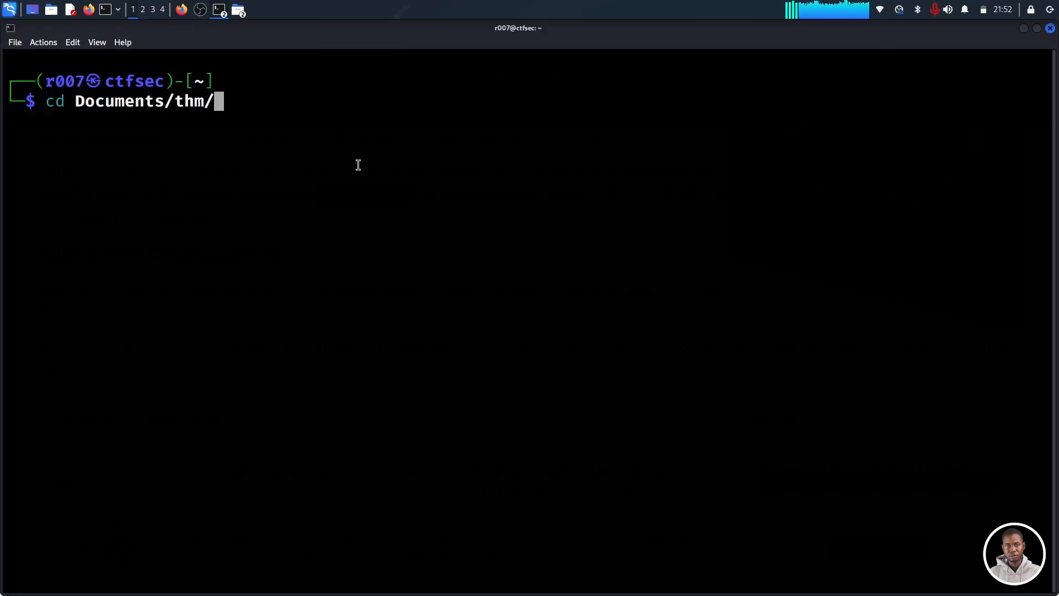
key("Return")
type("clear")
key("Return")
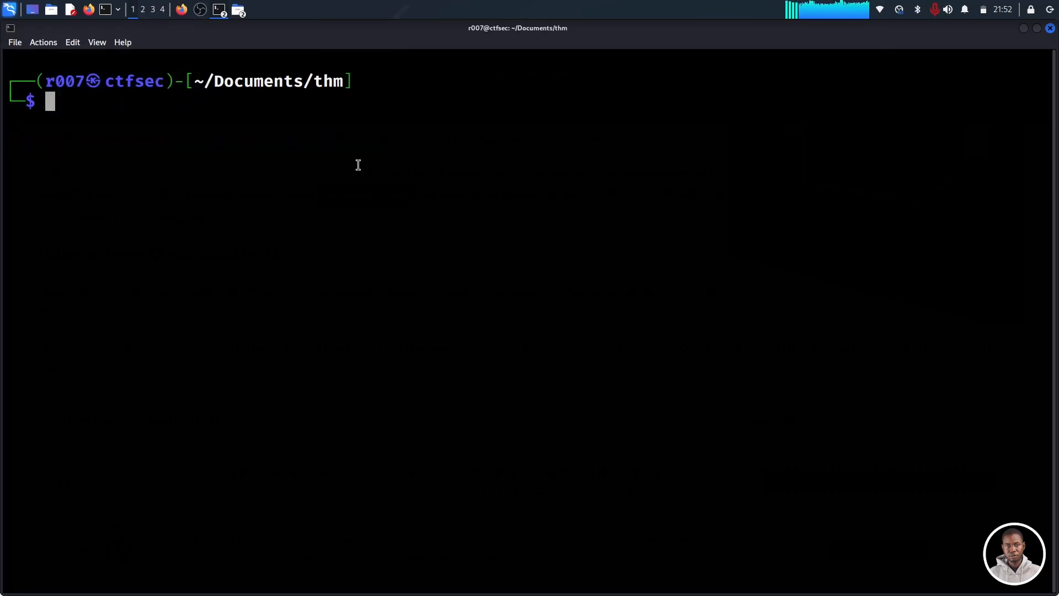
Connect to the TryHackMe VPN by running openvpn with sudo on the us-east-1 regular .ovpn profile, entering the sudo password
type("sudo")
key("Right")
key("Right")
key("Return")
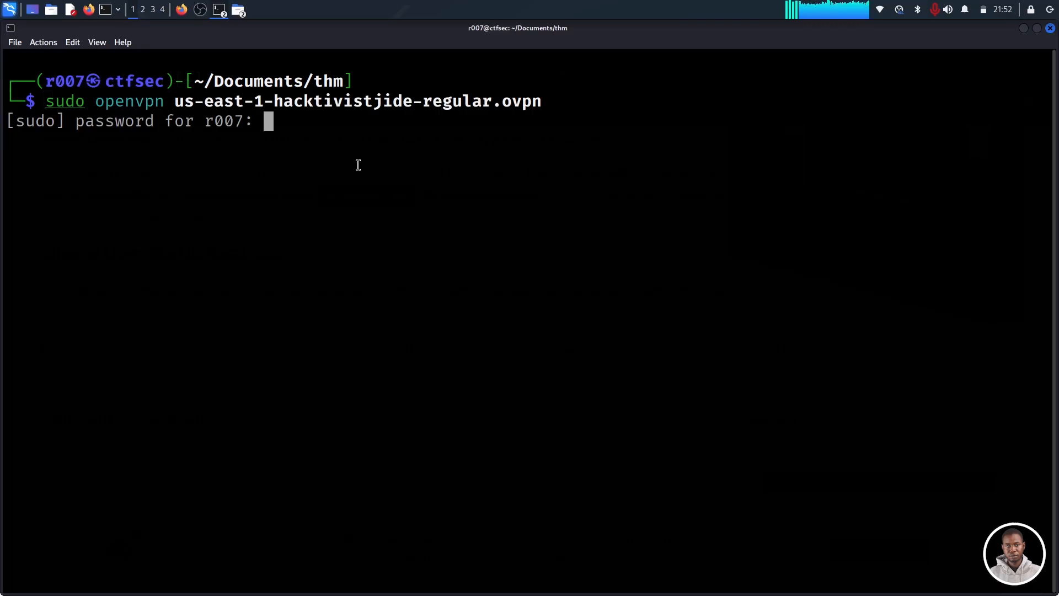
key("Return")
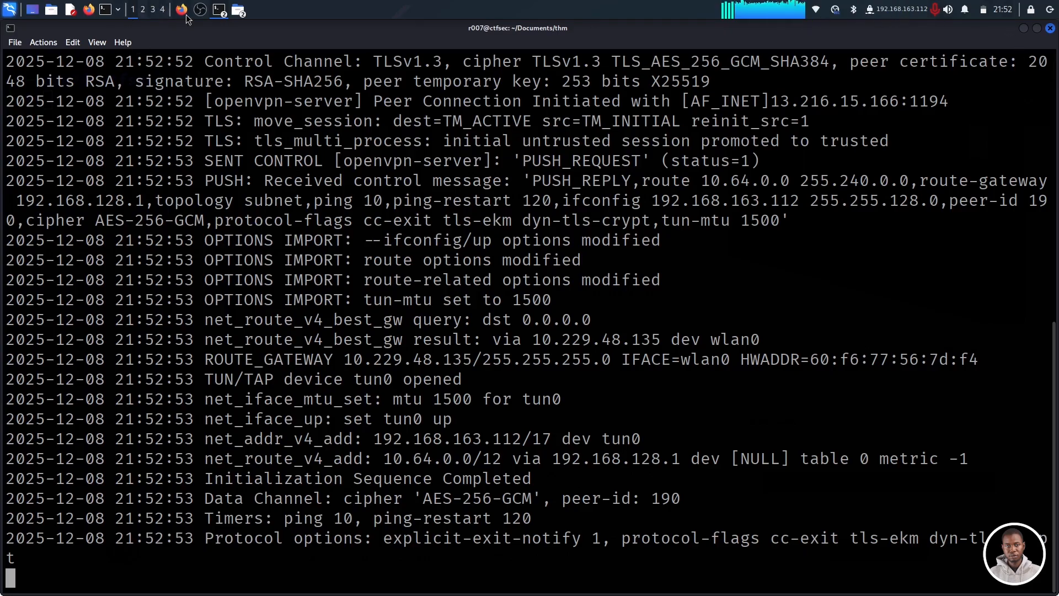
Copy the xfreerdp command template with the username and IPADDRESS placeholders and /scale:140 from the xfreerdp note in the browser
left_click(218, 14)
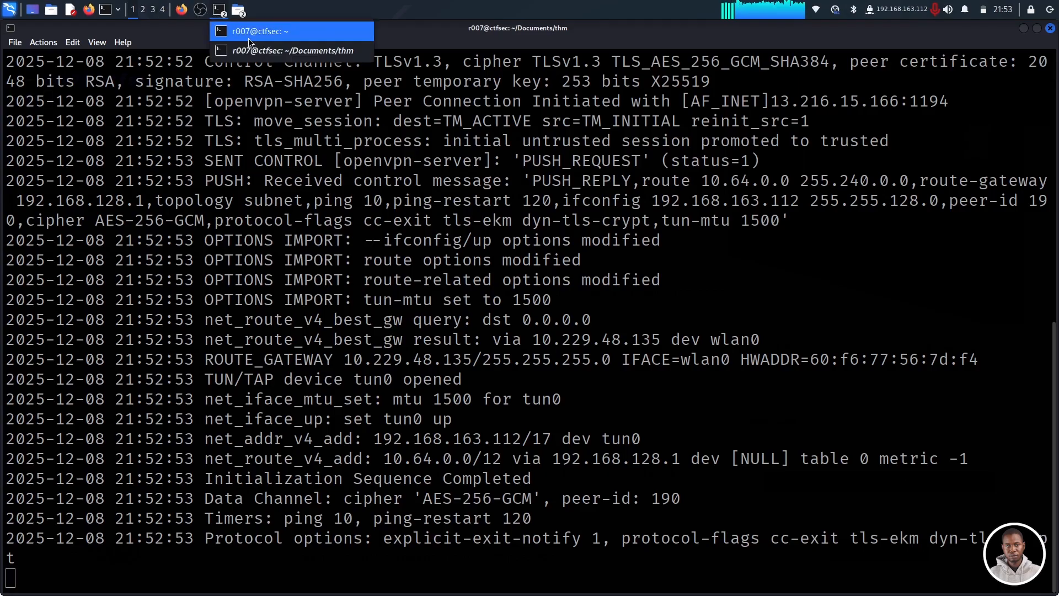
left_click(256, 35)
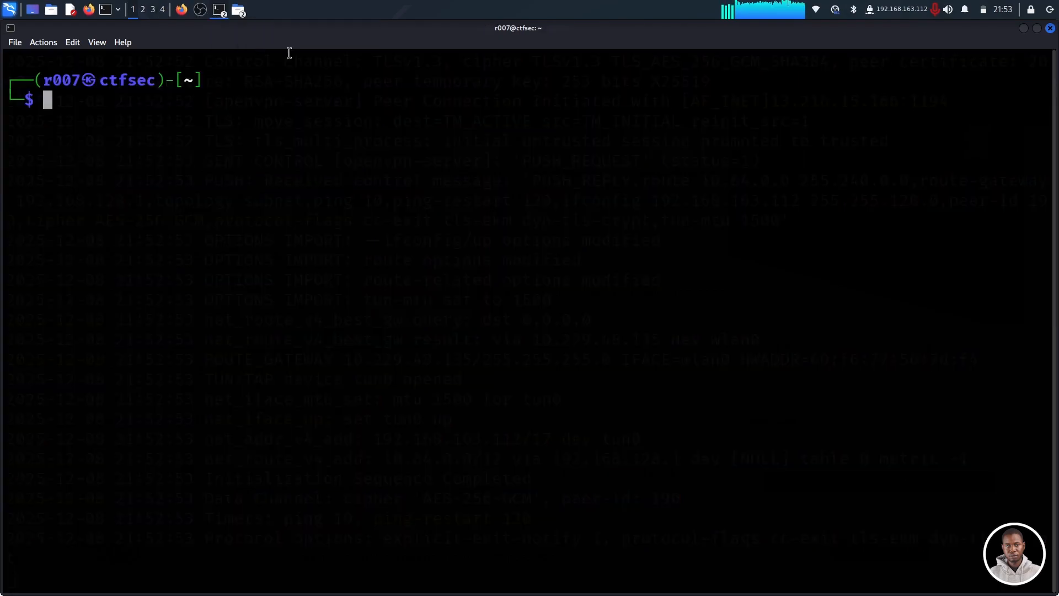
left_click(184, 11)
left_click(200, 33)
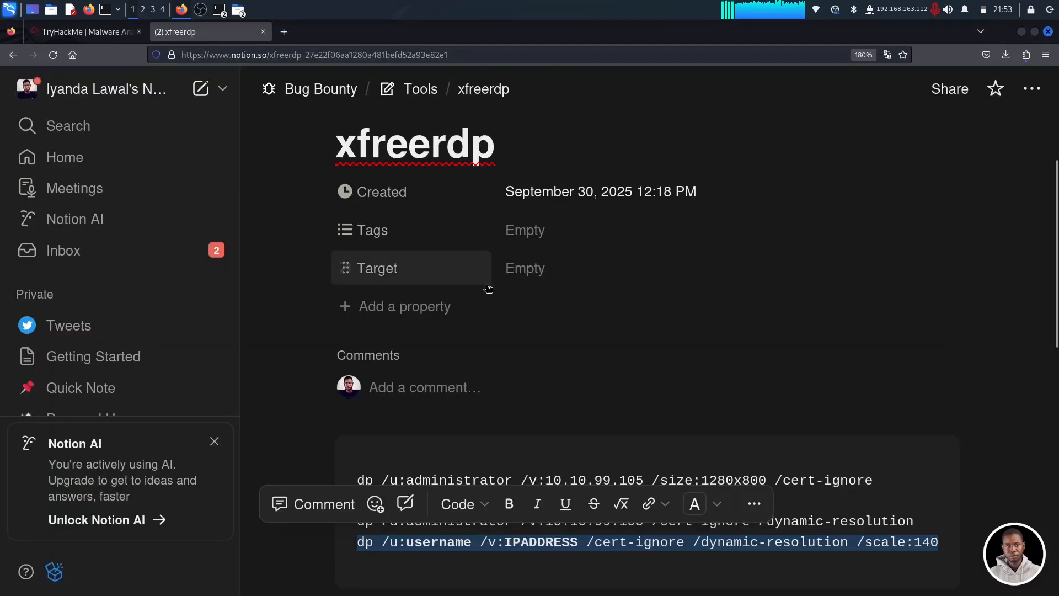
left_click(590, 554)
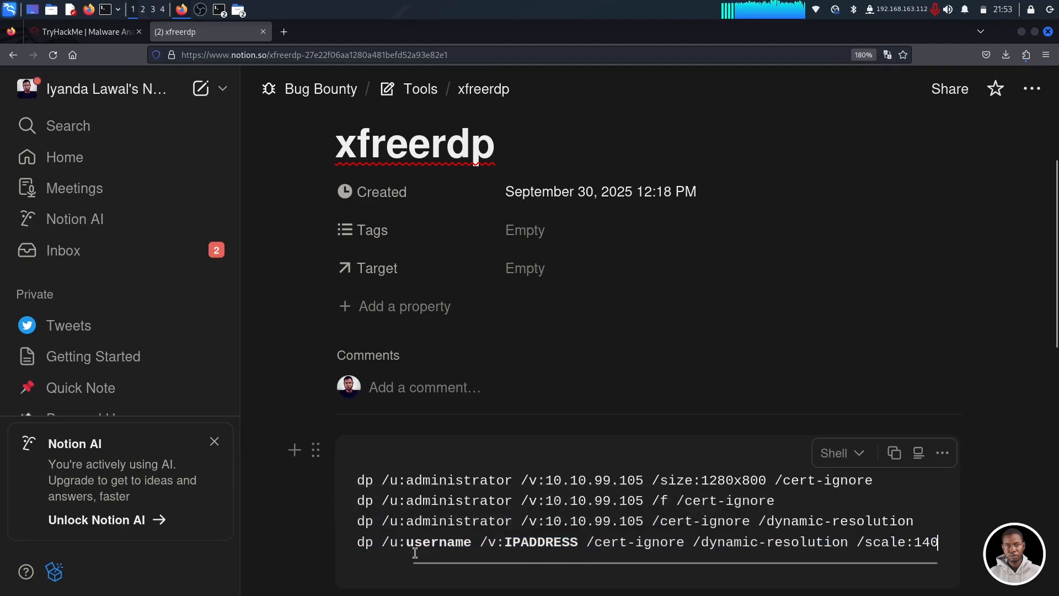
left_click_drag(451, 564, 381, 564)
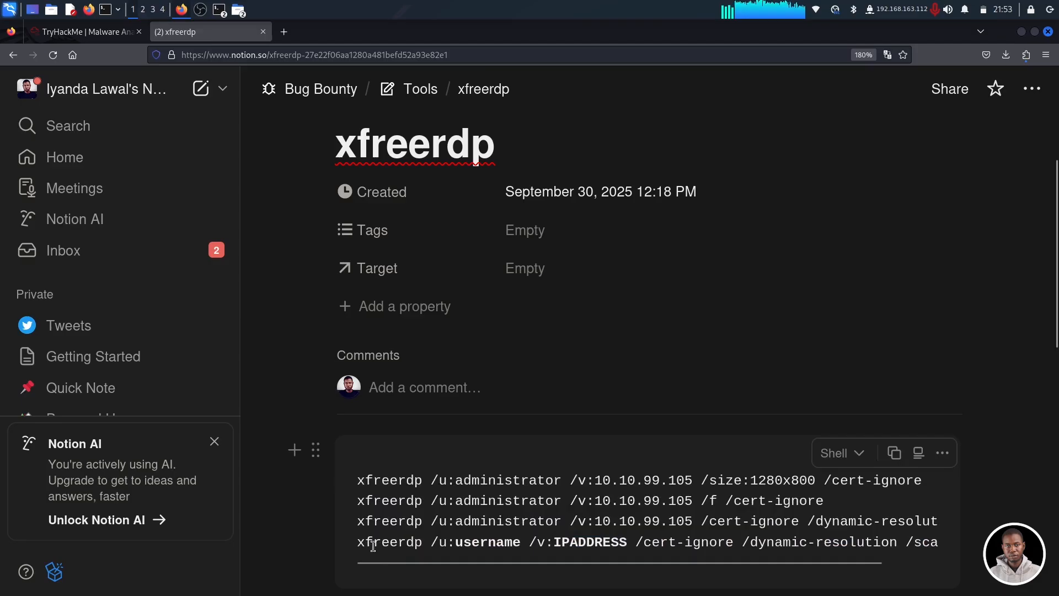
left_click_drag(356, 542, 938, 538)
scroll(733, 536, "down", 1)
right_click(733, 507)
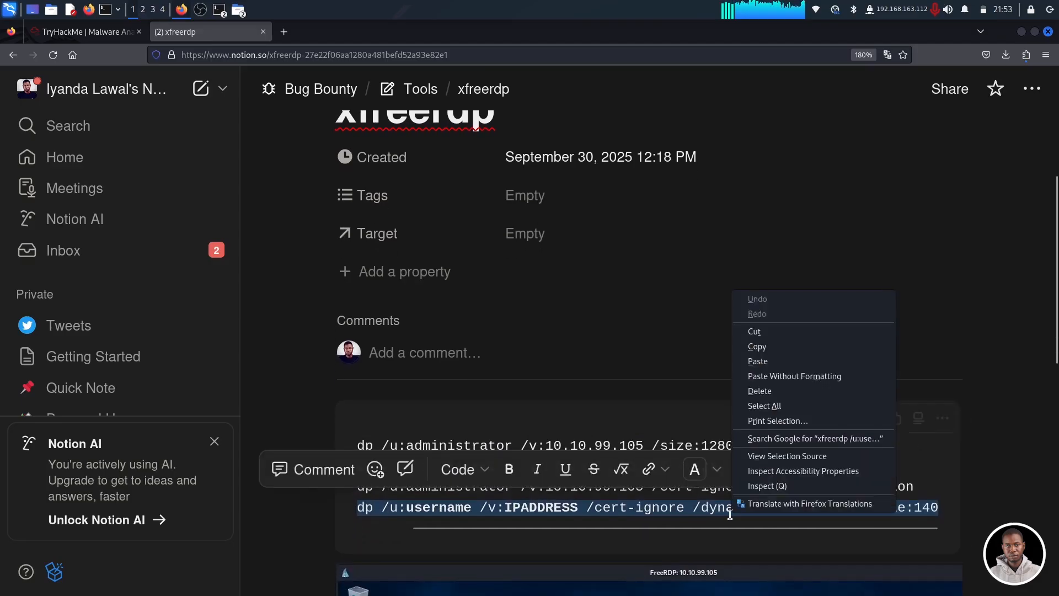
left_click(757, 346)
Switch to the terminal window in the home directory and paste the copied xfreerdp command at its prompt
left_click(220, 9)
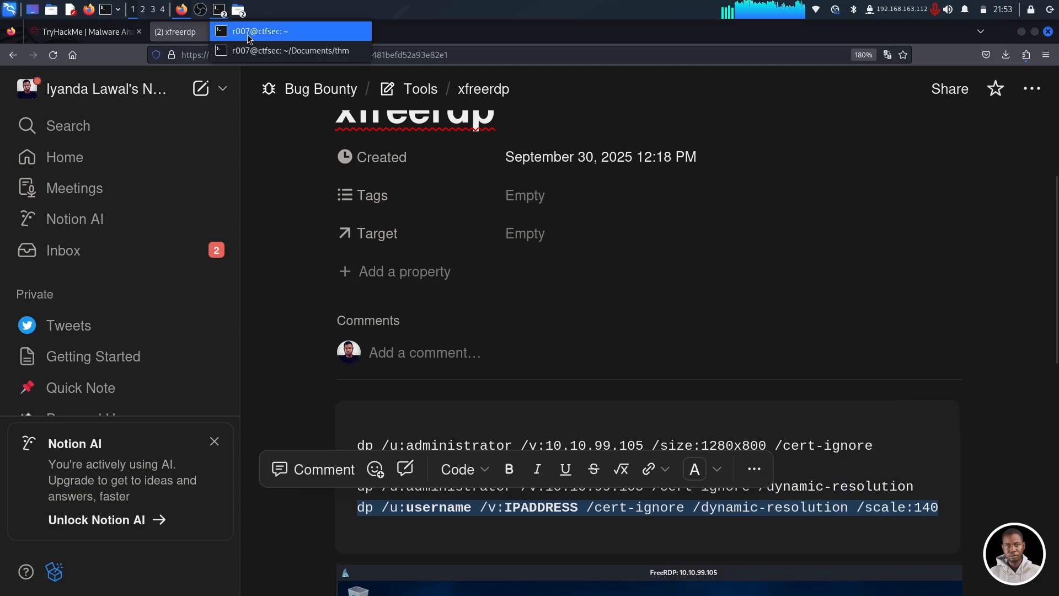
left_click(247, 33)
right_click(342, 182)
left_click(343, 178)
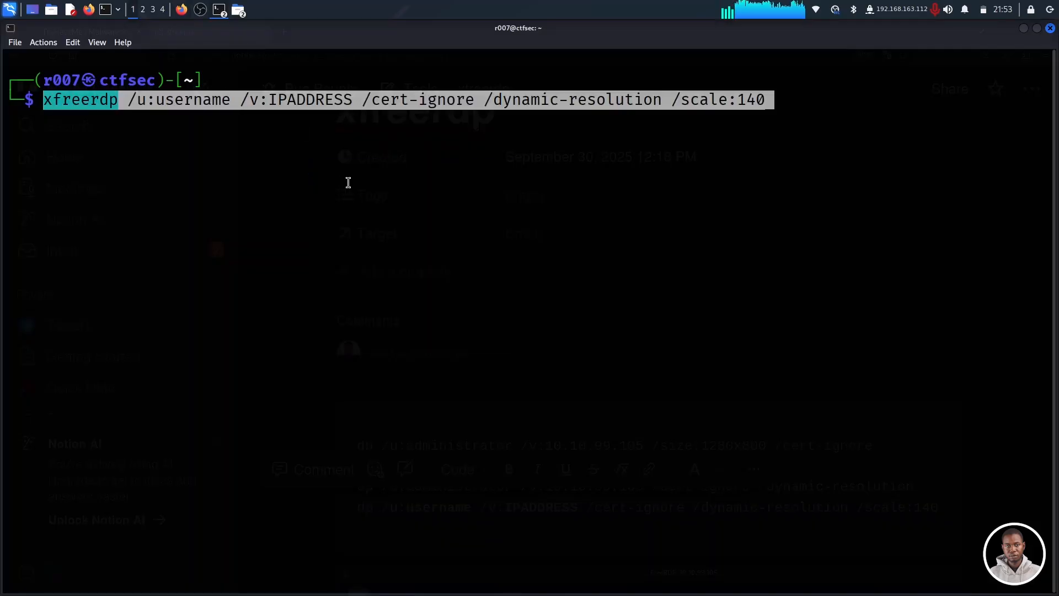
Remove the username placeholder after /u: in the pasted xfreerdp command
key("Left")
key("Left")
key("Left")
key("Left")
key("Left")
key("Left")
key("Left")
key("Left")
key("Left")
key("Left")
key("Left")
key("Left")
key("Left")
key("Left")
key("Left")
key("Left")
key("Left")
key("Left")
key("Left")
key("Left")
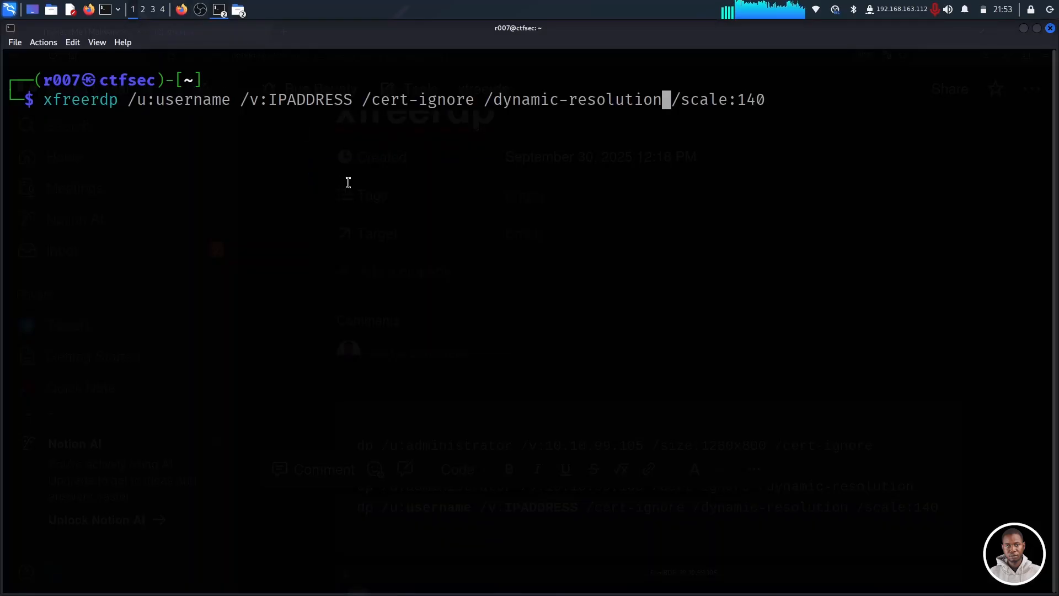
key("Left")
key("Left")
key("Left")
key("Left")
key("Left")
key("Left")
key("Left")
key("Left")
key("Left")
key("Left")
key("Left")
key("Left")
key("Left")
key("Left")
key("Left")
key("Left")
key("Left")
key("Left")
key("Left")
key("Left")
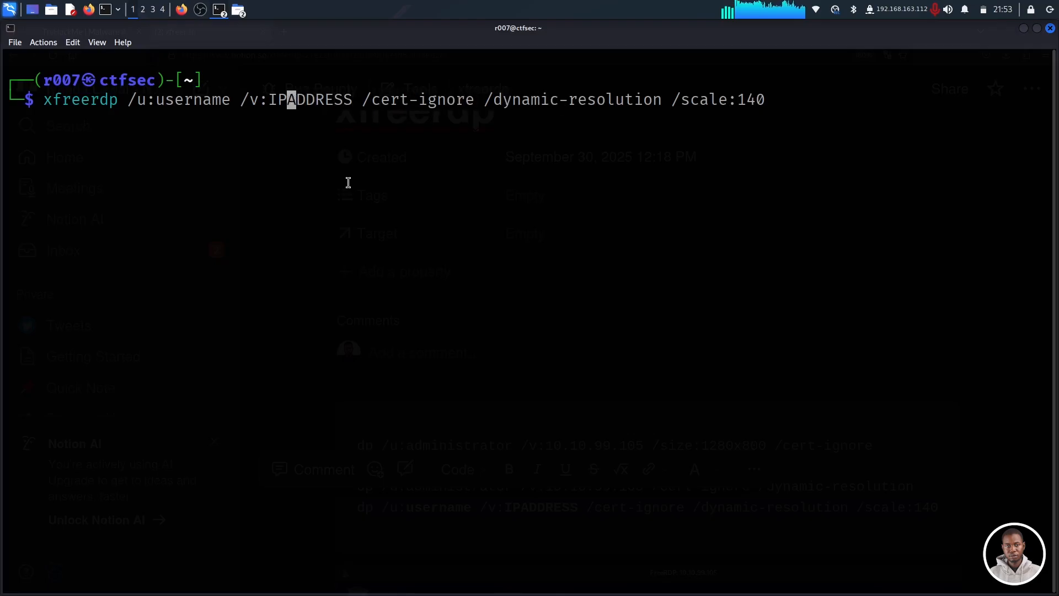
key("BackSpace")
key("BackSpace")
key("BackSpace")
key("BackSpace")
key("BackSpace")
key("BackSpace")
key("BackSpace")
key("BackSpace")
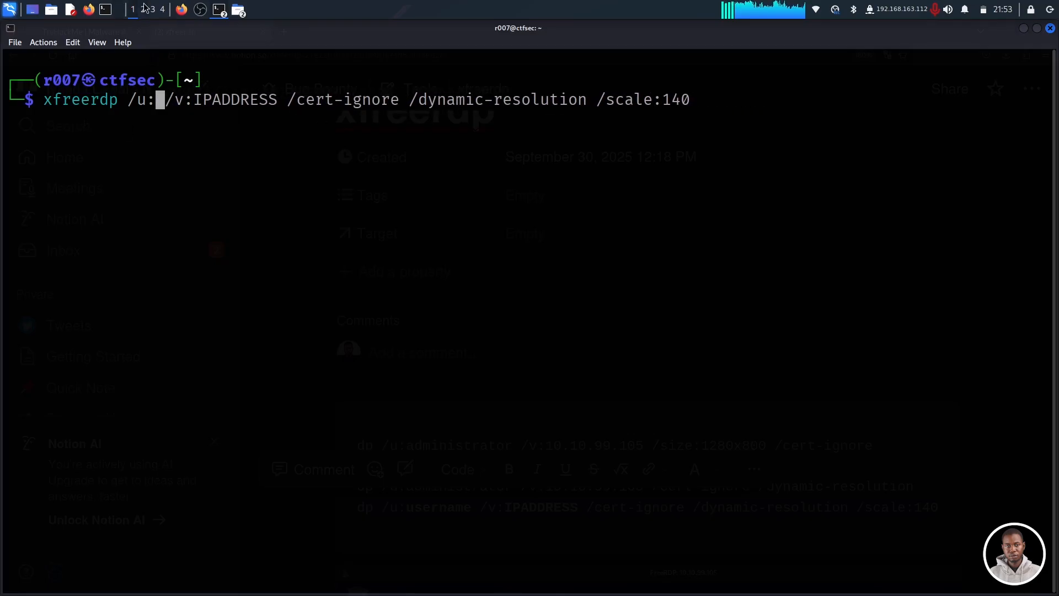
Expand Task 1, Introduction, in the TryHackMe room and copy the RDP username from its Credentials section
left_click(182, 10)
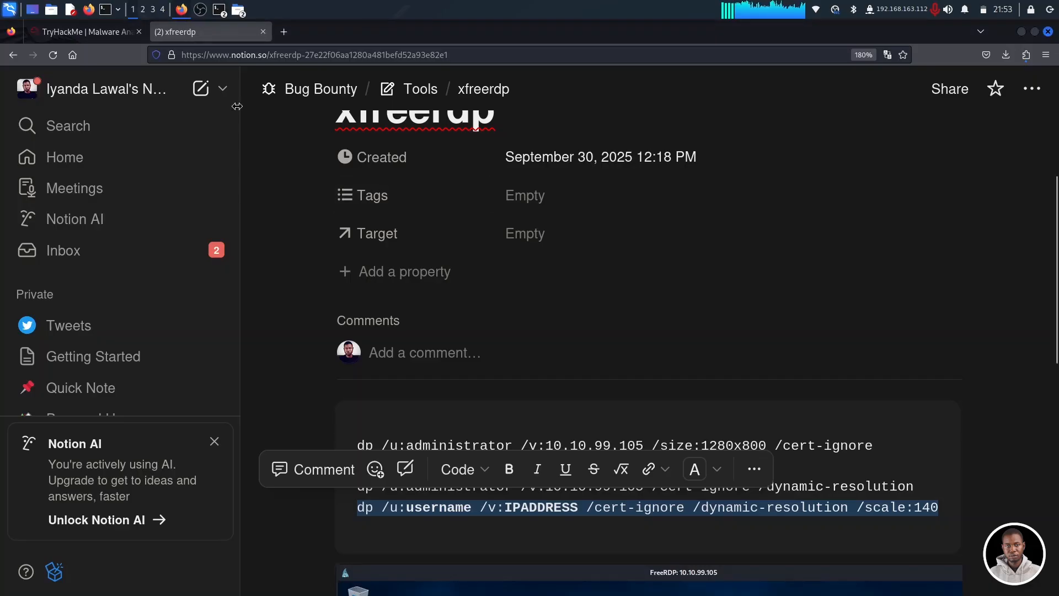
left_click(103, 33)
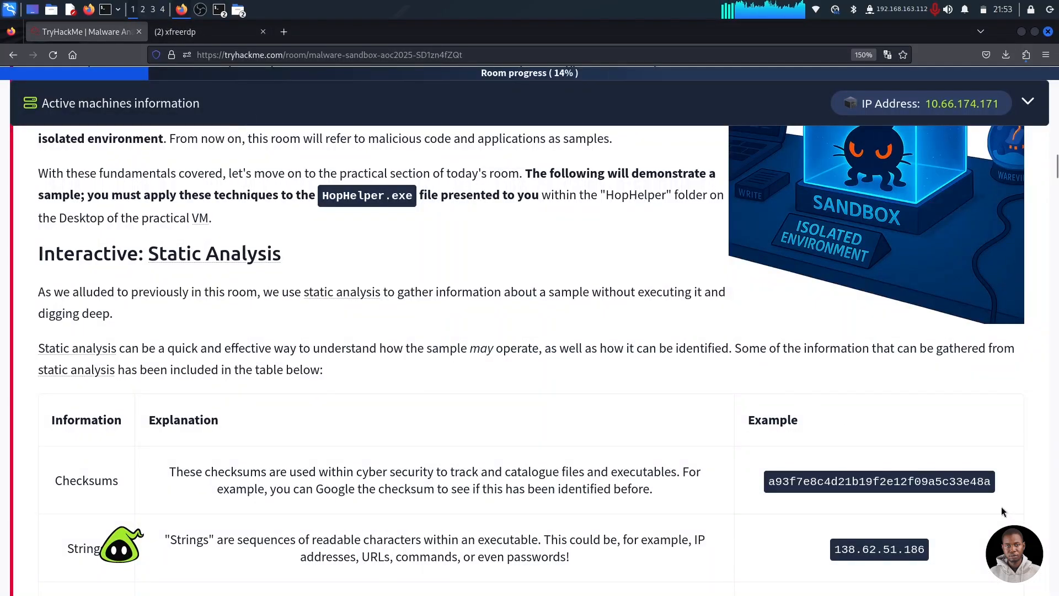
left_click_drag(1056, 166, 1056, 128)
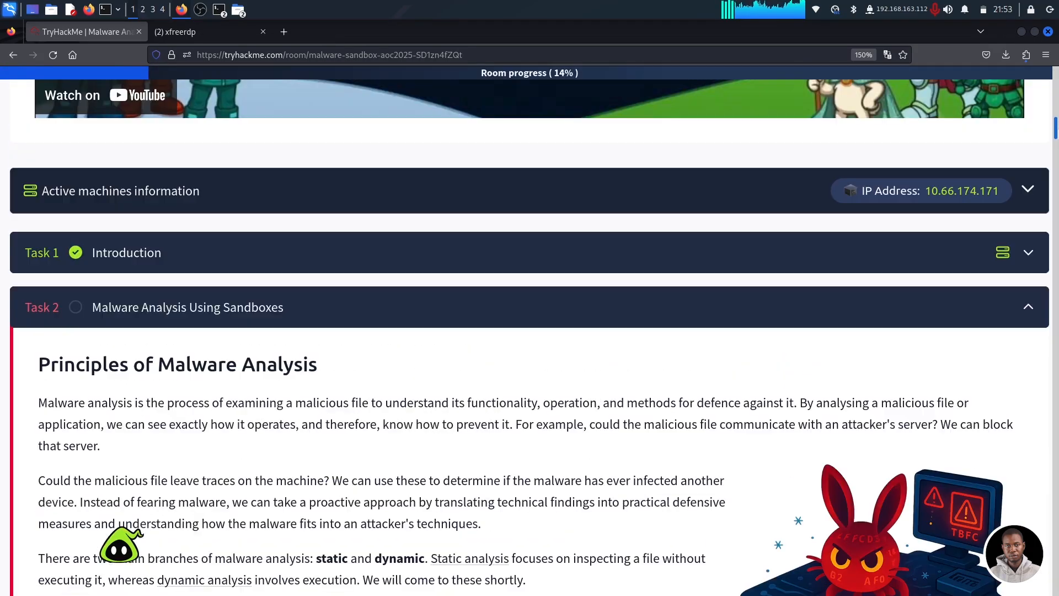
left_click(1028, 255)
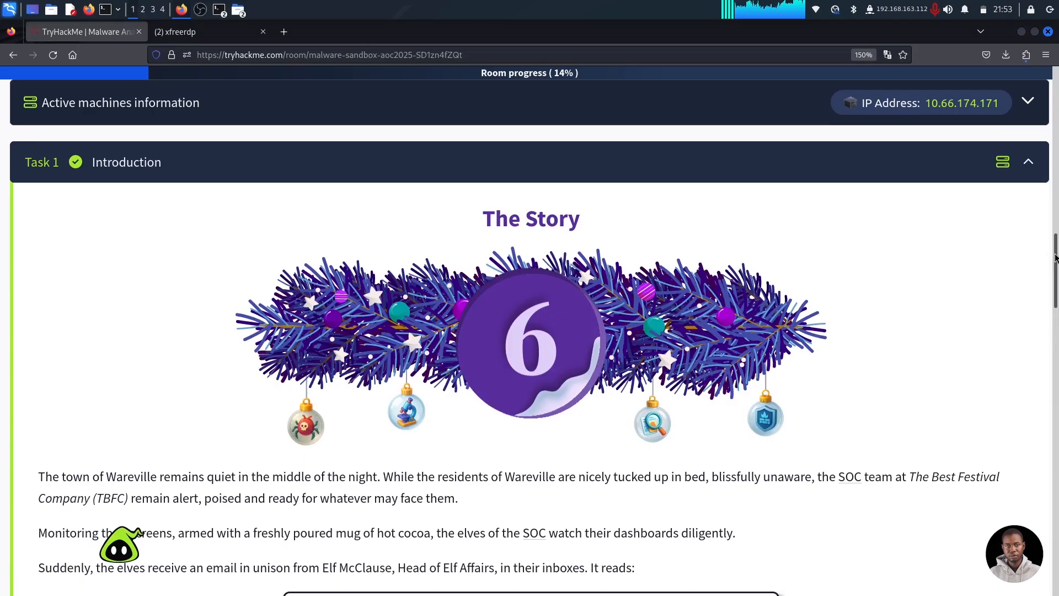
left_click_drag(1056, 257, 1057, 352)
scroll(508, 392, "down", 10)
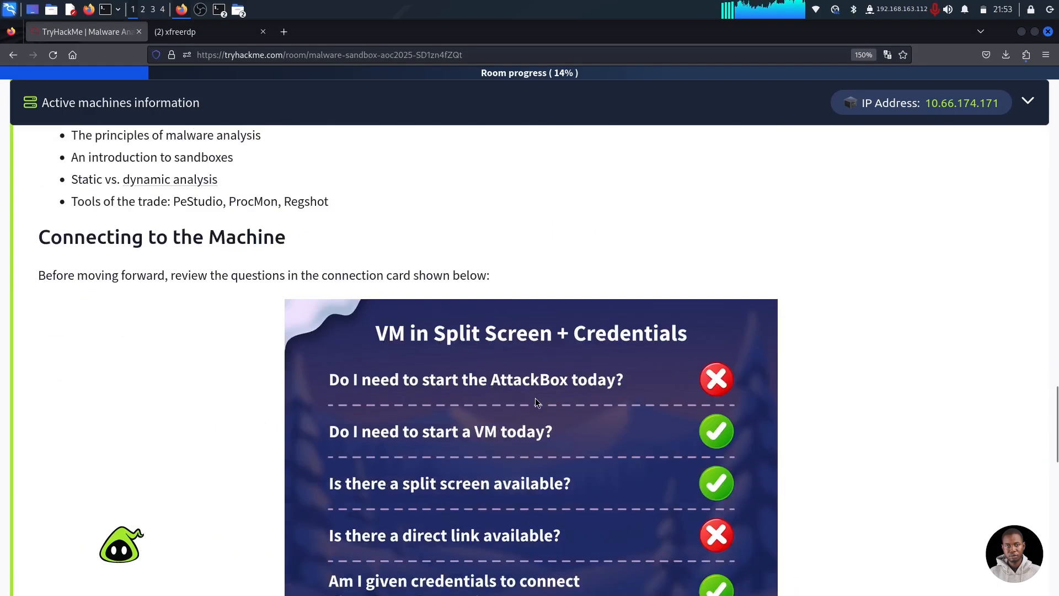
scroll(540, 399, "down", 10)
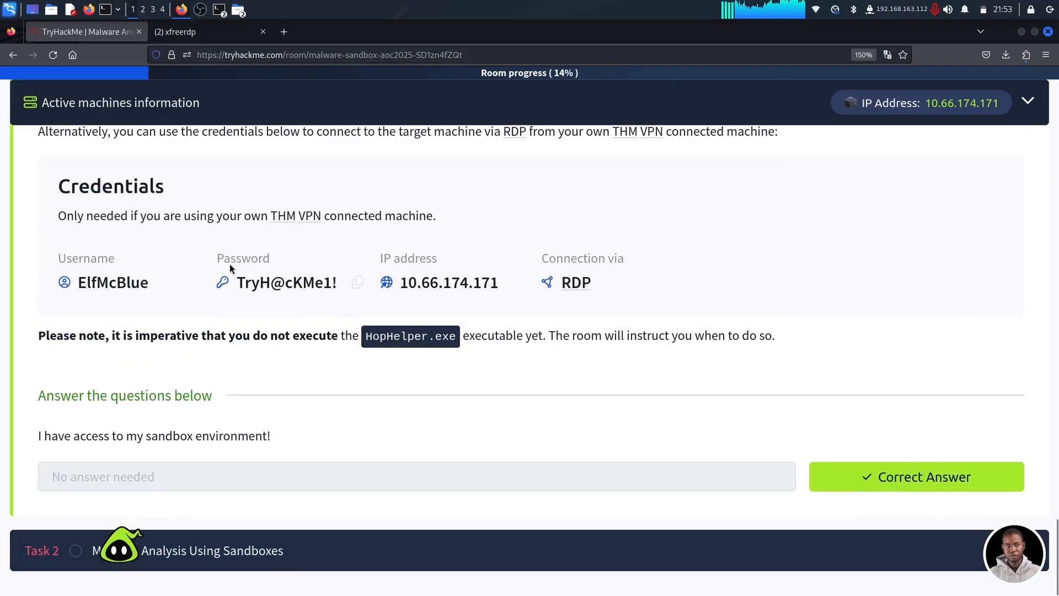
left_click(171, 284)
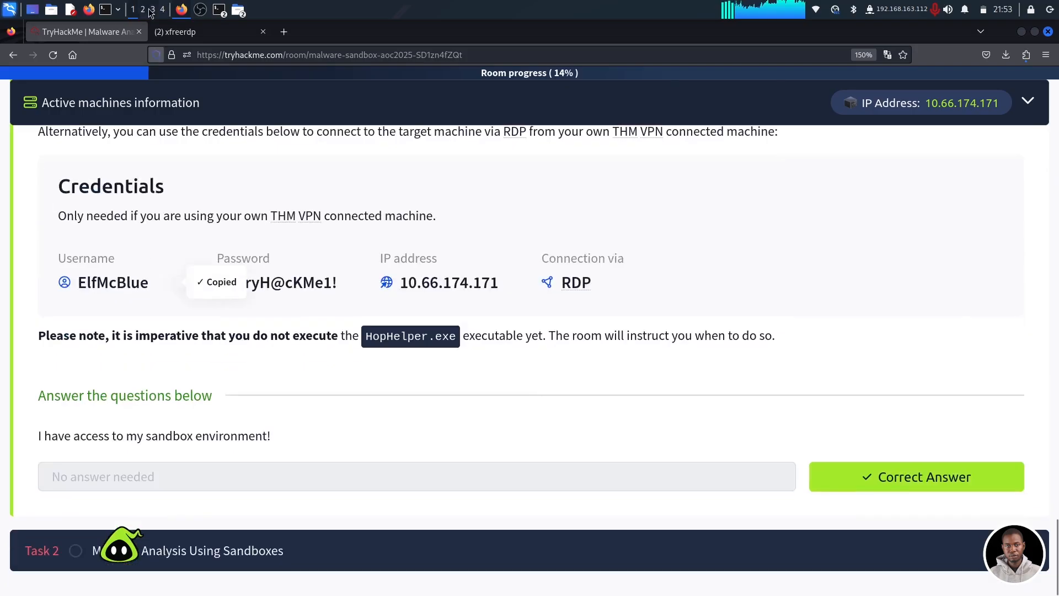
Return to the terminal and insert the copied username after /u: in the xfreerdp command
left_click(218, 10)
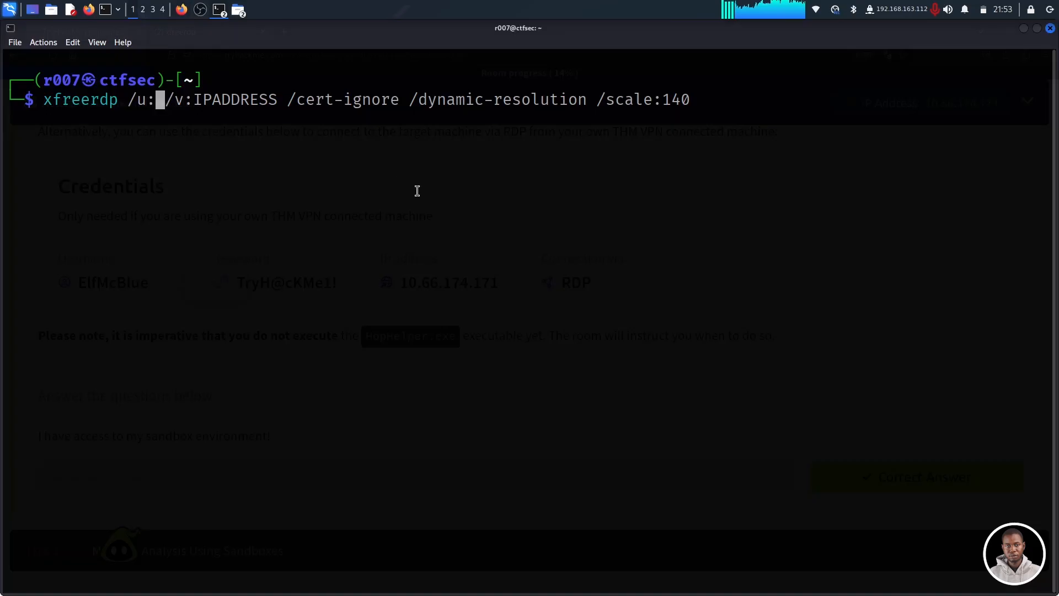
right_click(265, 157)
left_click(310, 176)
Delete the IPADDRESS placeholder after /v: in the xfreerdp command
key("Right")
key("Right")
key("Right")
key("Right")
key("Right")
key("Right")
key("Right")
key("Right")
key("Right")
key("Right")
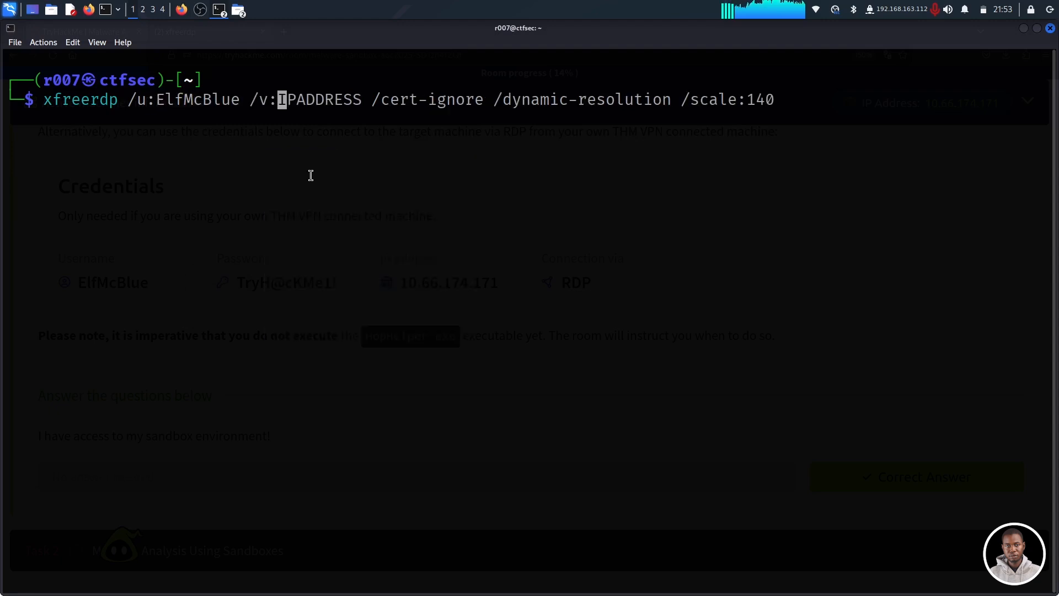
key("Right")
key("Right")
key("BackSpace")
key("BackSpace")
key("BackSpace")
key("BackSpace")
key("BackSpace")
key("BackSpace")
key("BackSpace")
key("BackSpace")
key("BackSpace")
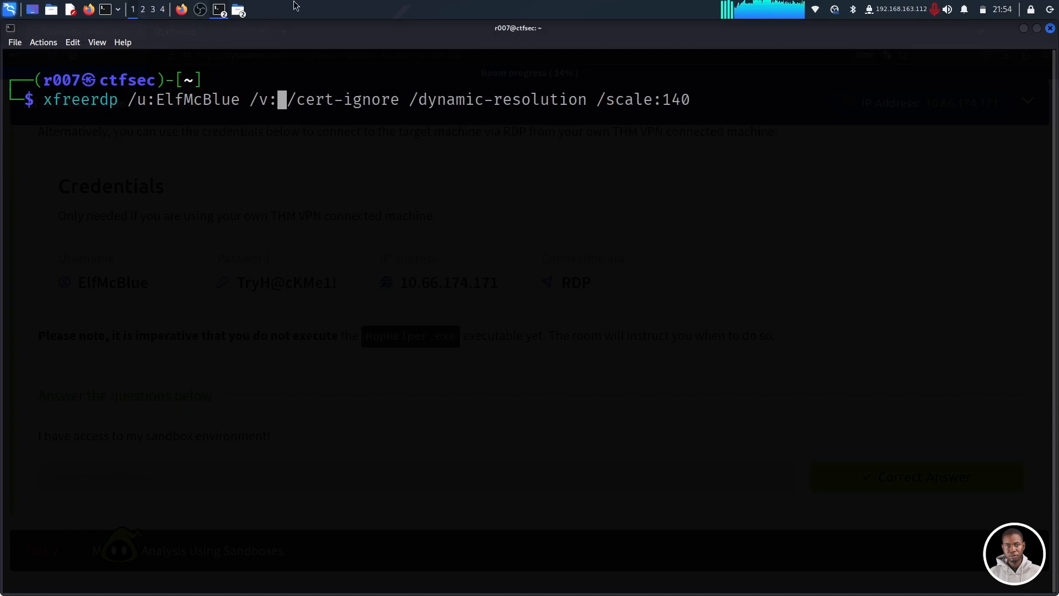
Copy the target IP address 10.66.174.171 from the room's credentials, insert it after /v: and run the xfreerdp command
left_click(183, 11)
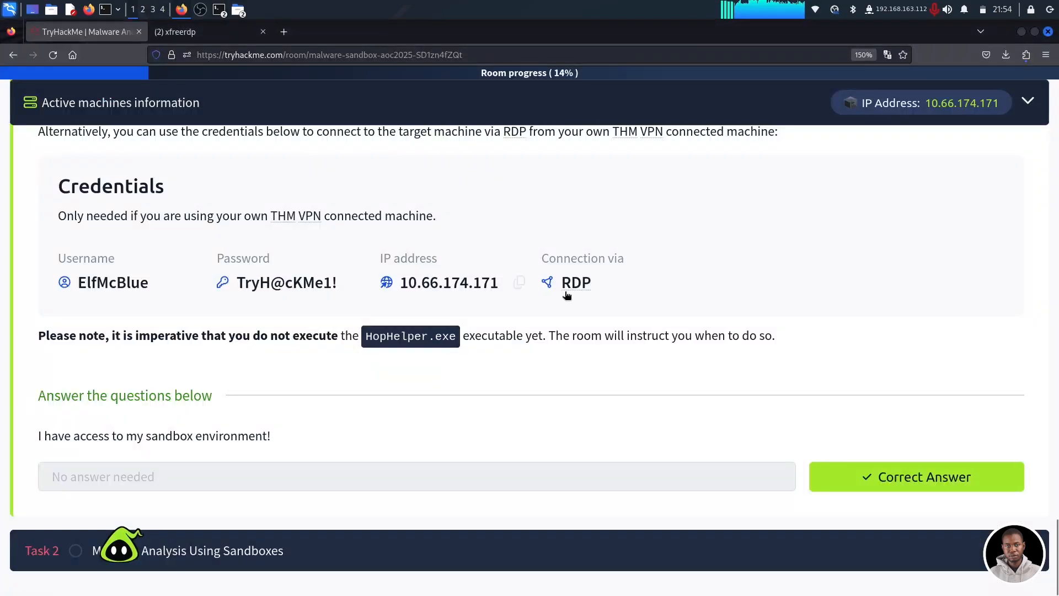
left_click(518, 283)
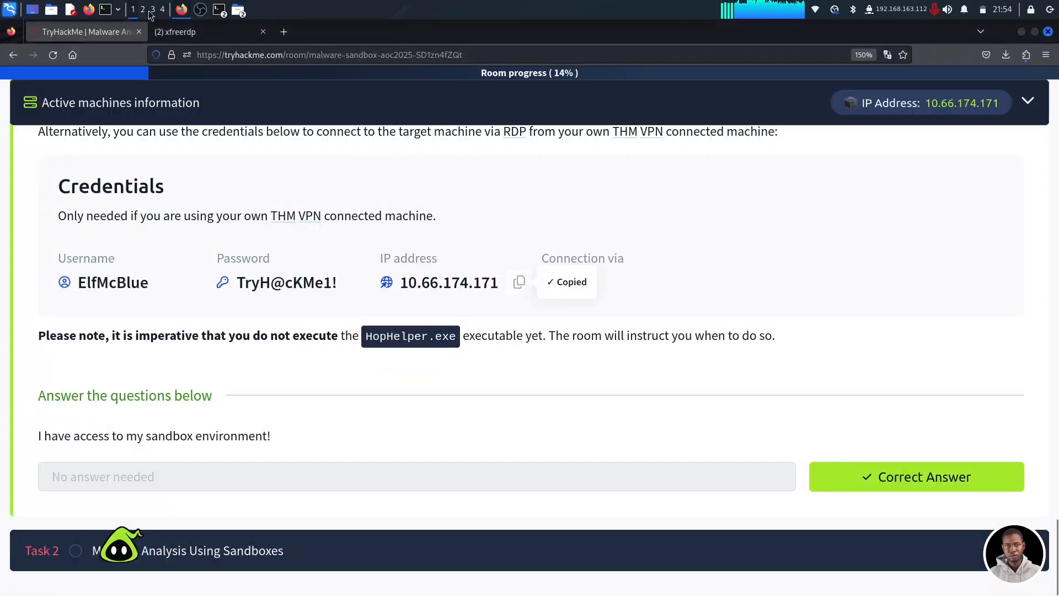
left_click(219, 10)
left_click(253, 34)
right_click(364, 170)
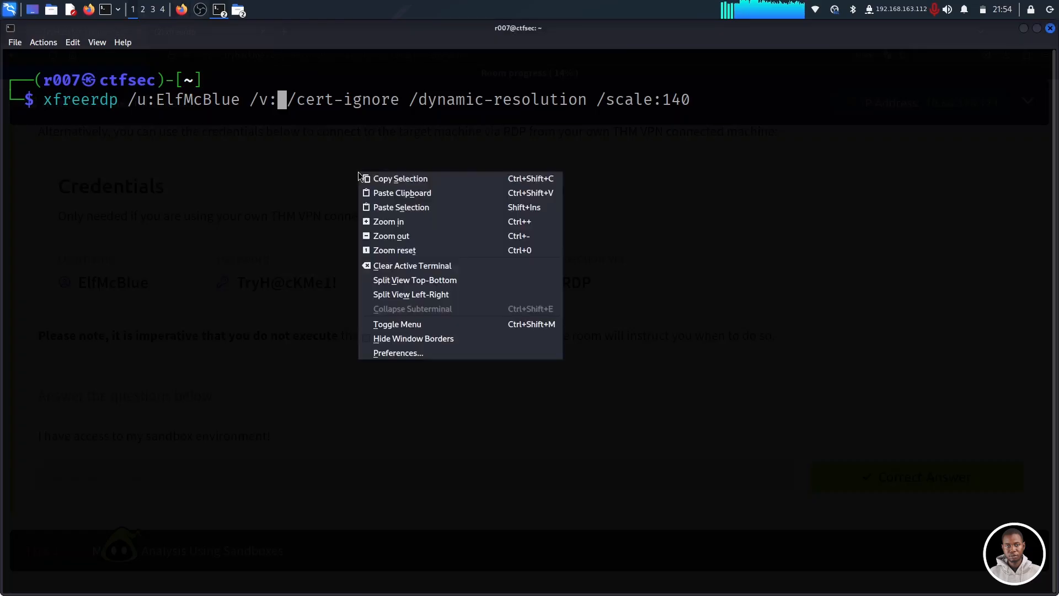
left_click(402, 193)
key("Right")
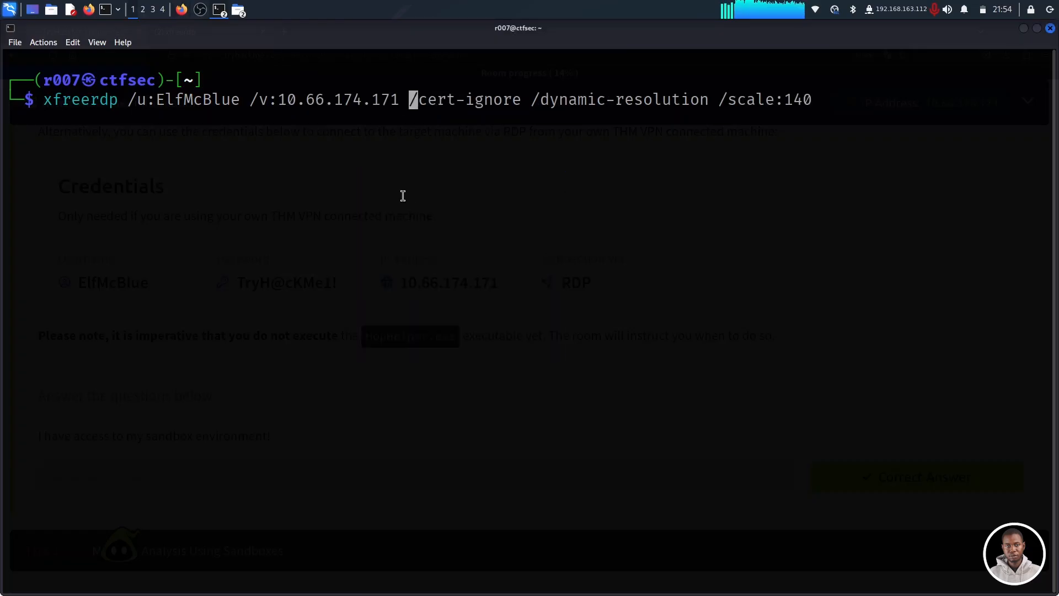
key("Return")
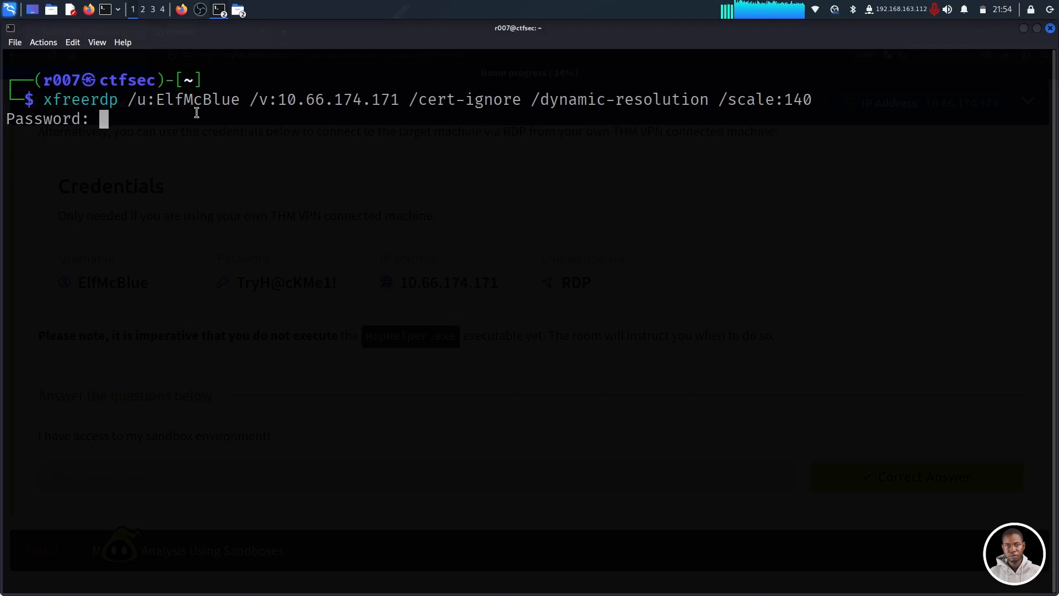
Log in to the RDP session with the account password copied from the room's credentials and maximize the FreeRDP window
left_click(182, 9)
mouse_move(450, 289)
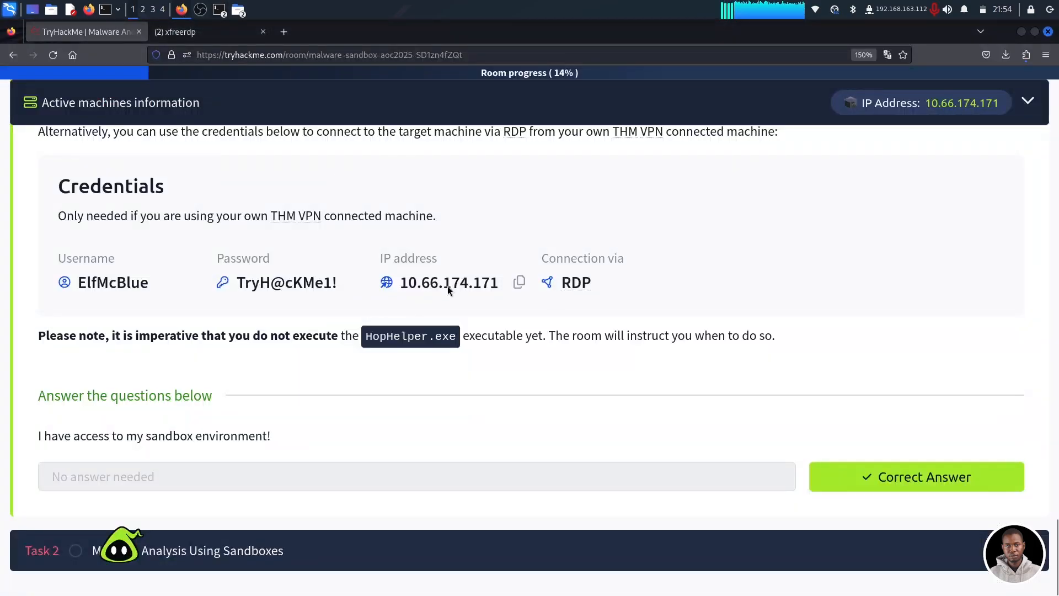
left_click(367, 284)
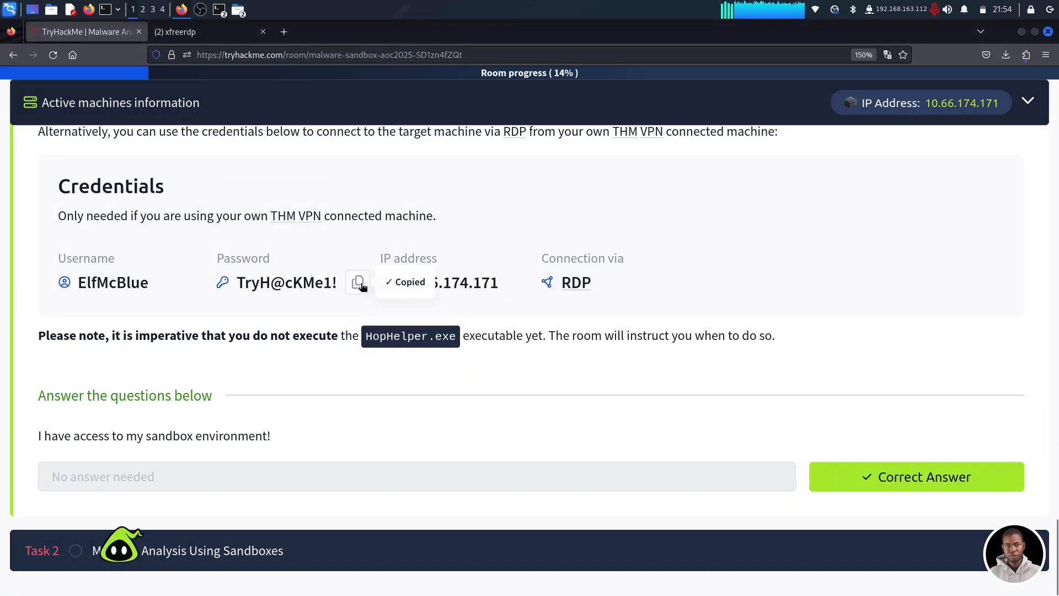
left_click(219, 9)
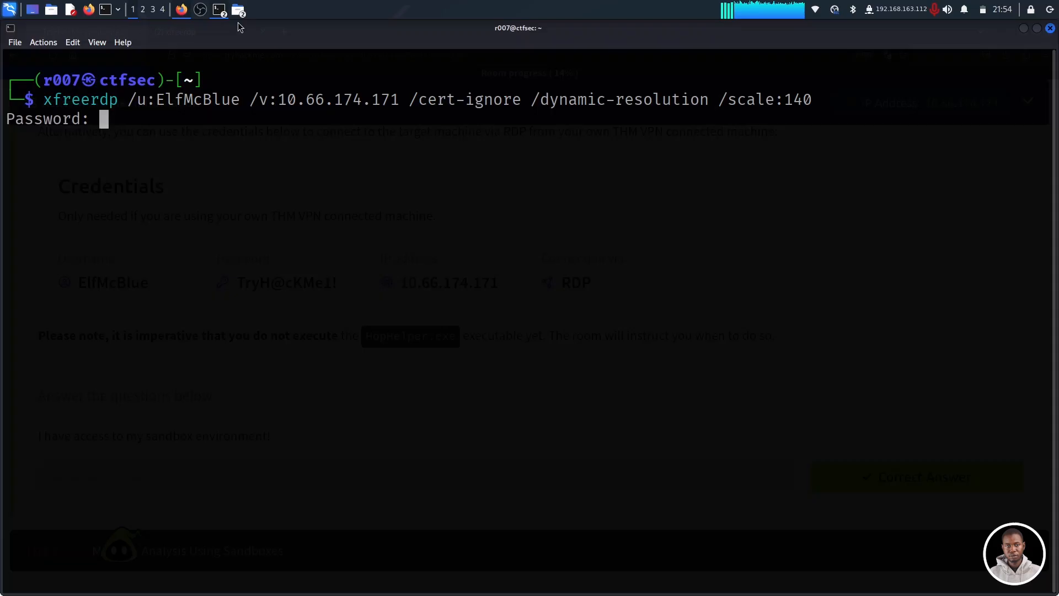
right_click(339, 194)
left_click(372, 214)
key("Return")
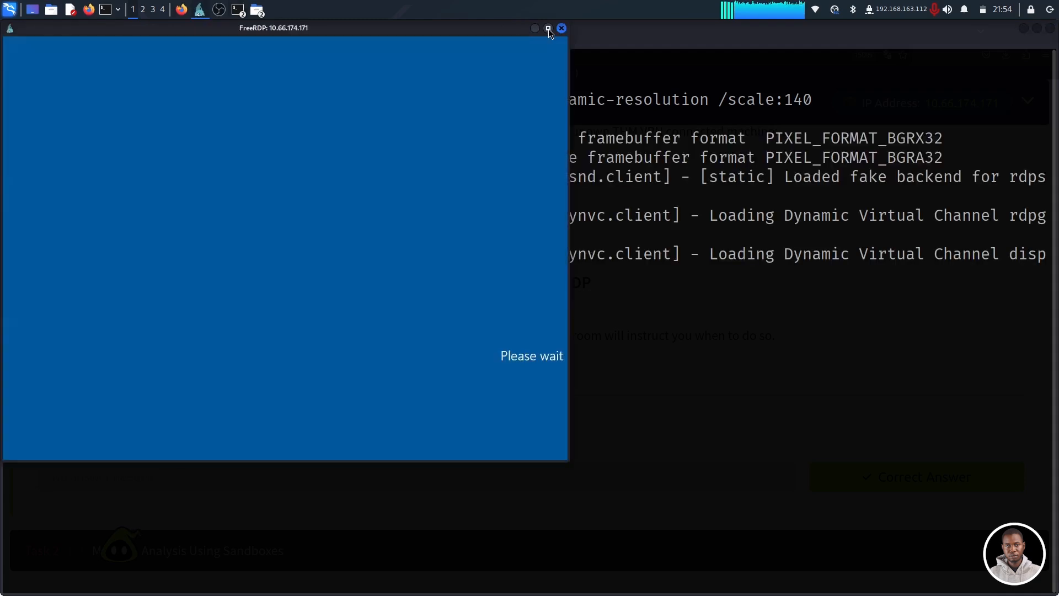
left_click(548, 28)
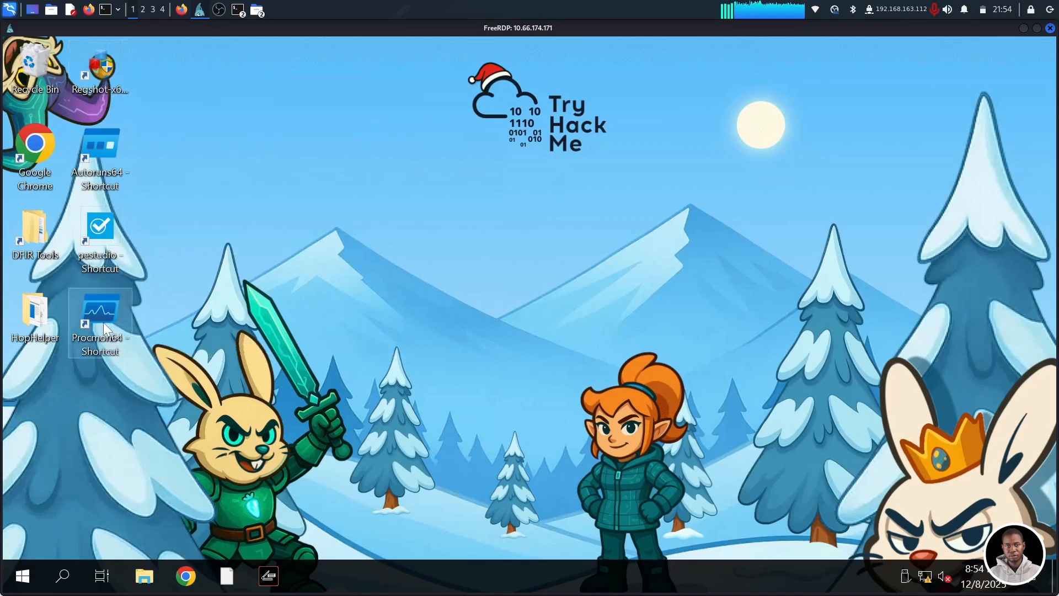
Open pestudio from its desktop shortcut on the sandbox VM, maximize it, and minimize it to reveal the desktop
right_click(104, 232)
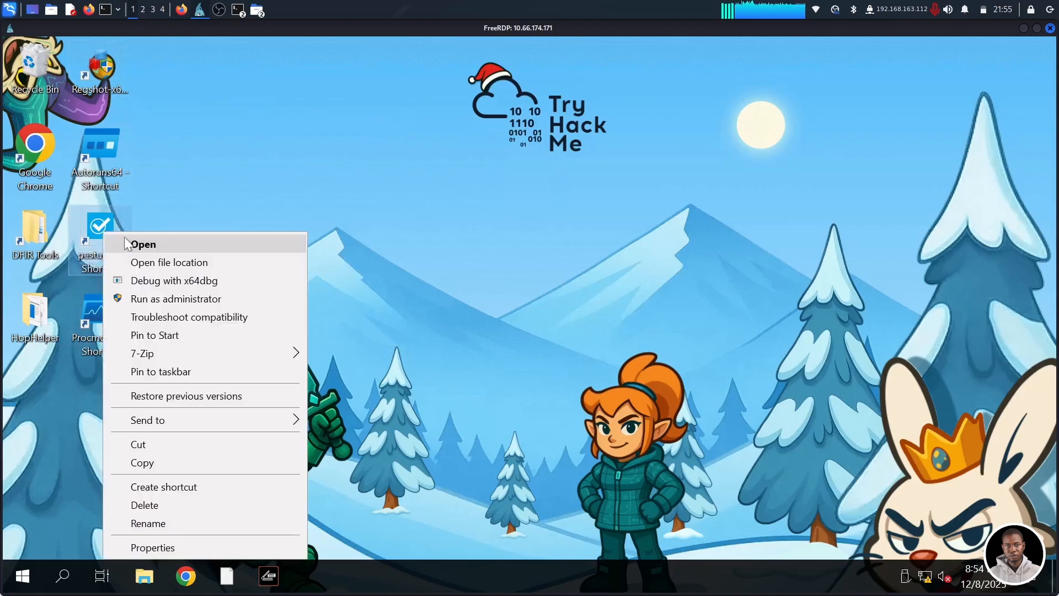
left_click(146, 244)
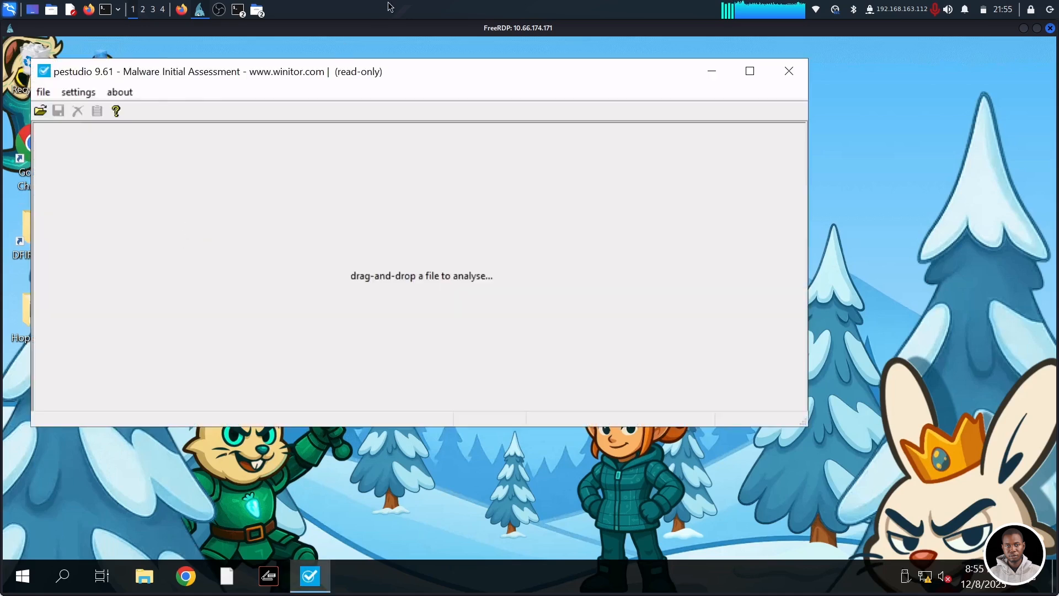
left_click(751, 71)
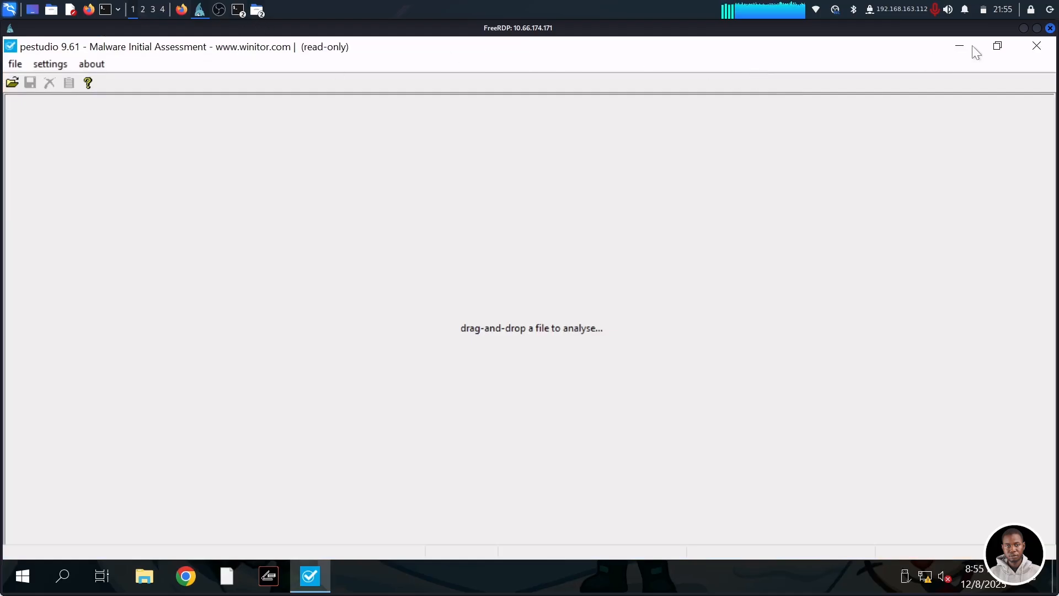
left_click(956, 49)
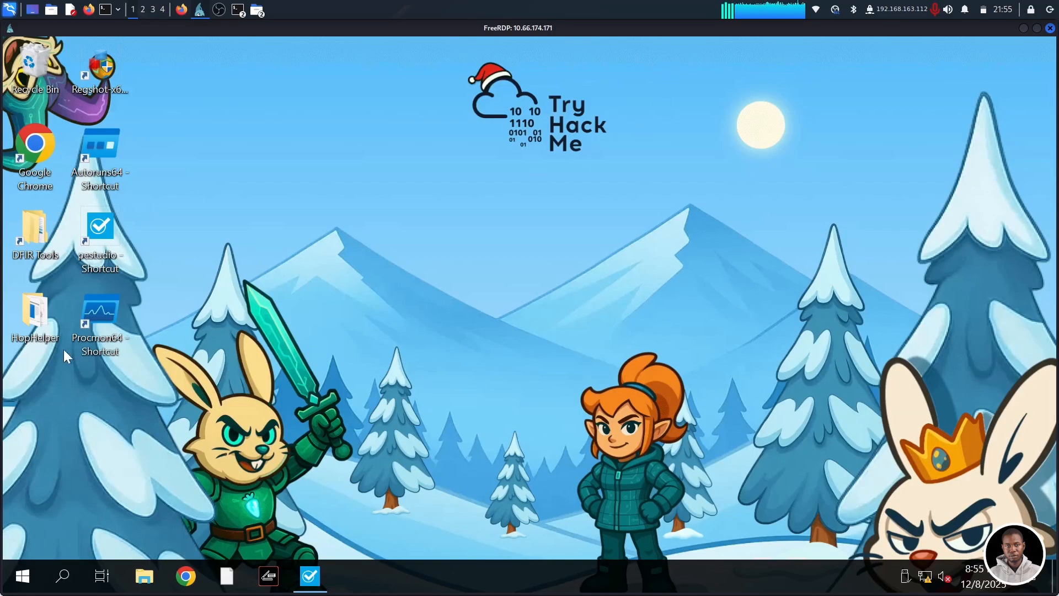
Open the HopHelper folder from the desktop, select HopHelper.exe and reposition the folder window to make room beside it
double_click(44, 317)
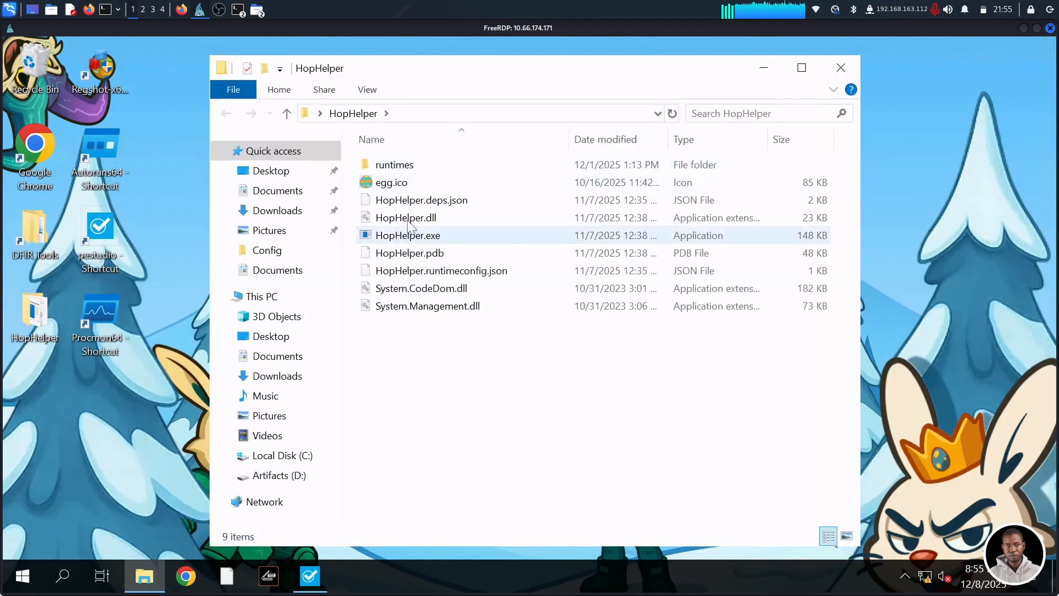
left_click(411, 235)
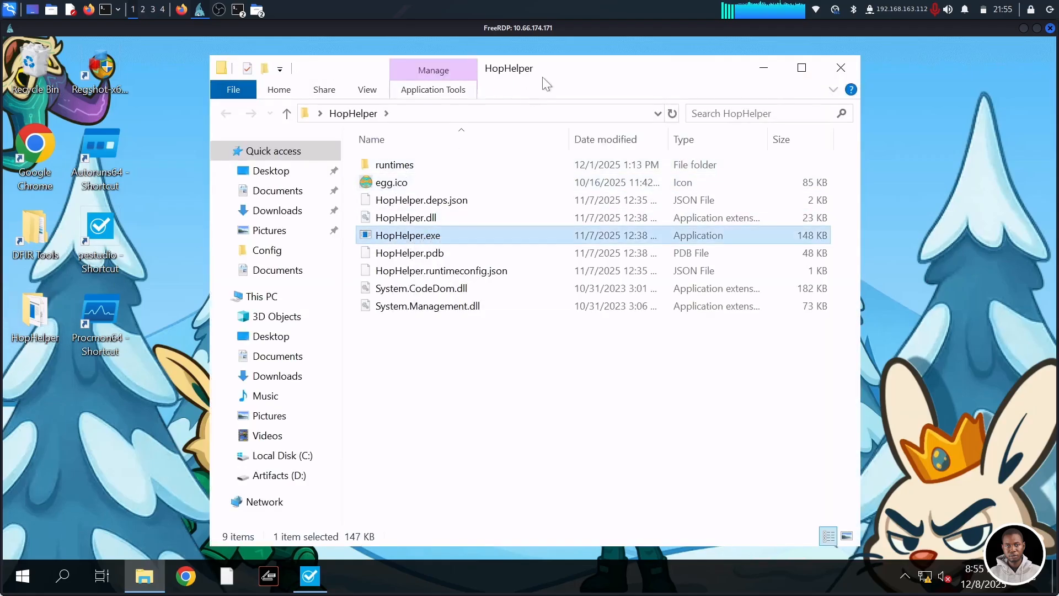
left_click_drag(553, 71, 296, 79)
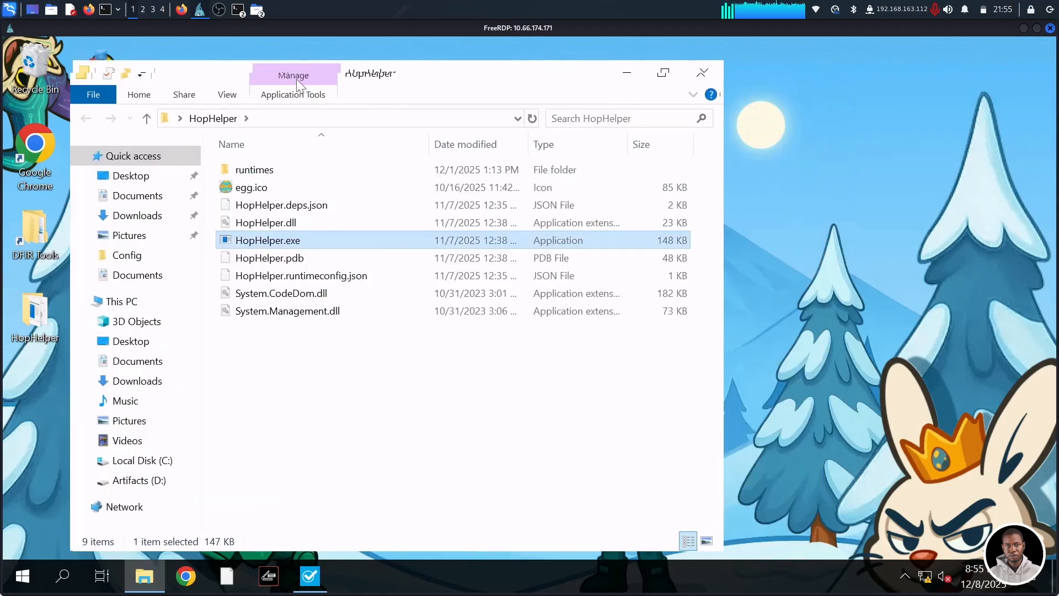
left_click_drag(331, 75, 369, 62)
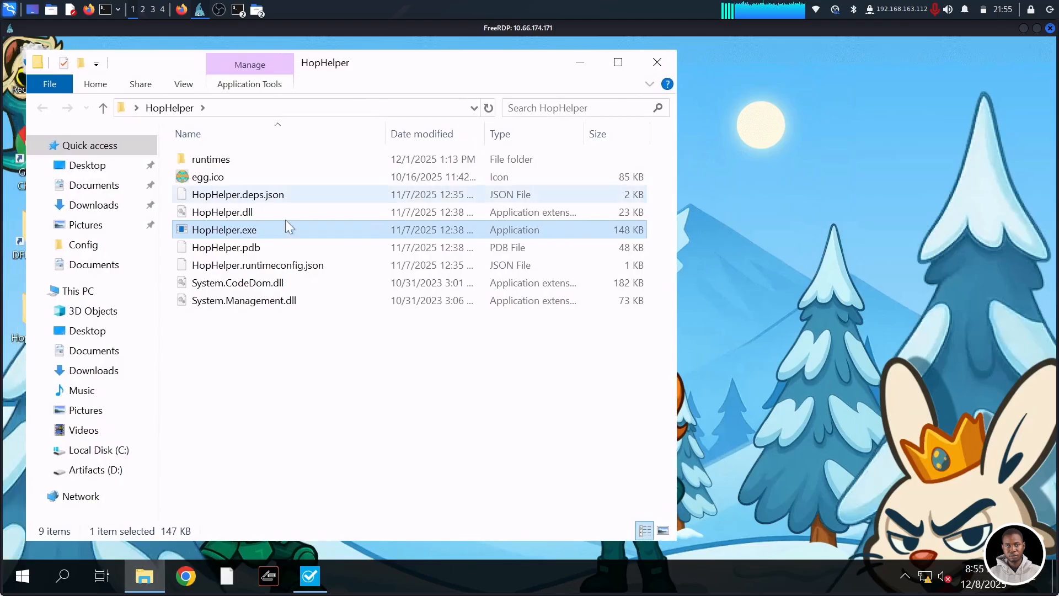
Restore pestudio beside the HopHelper folder and load HopHelper.exe into it for analysis
left_click(318, 574)
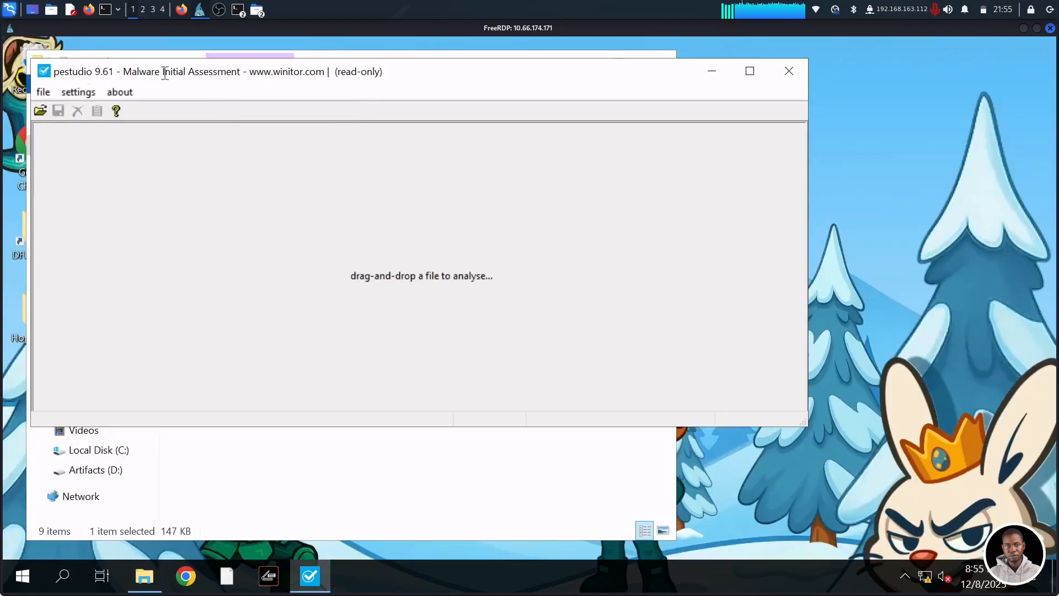
left_click_drag(170, 75, 660, 108)
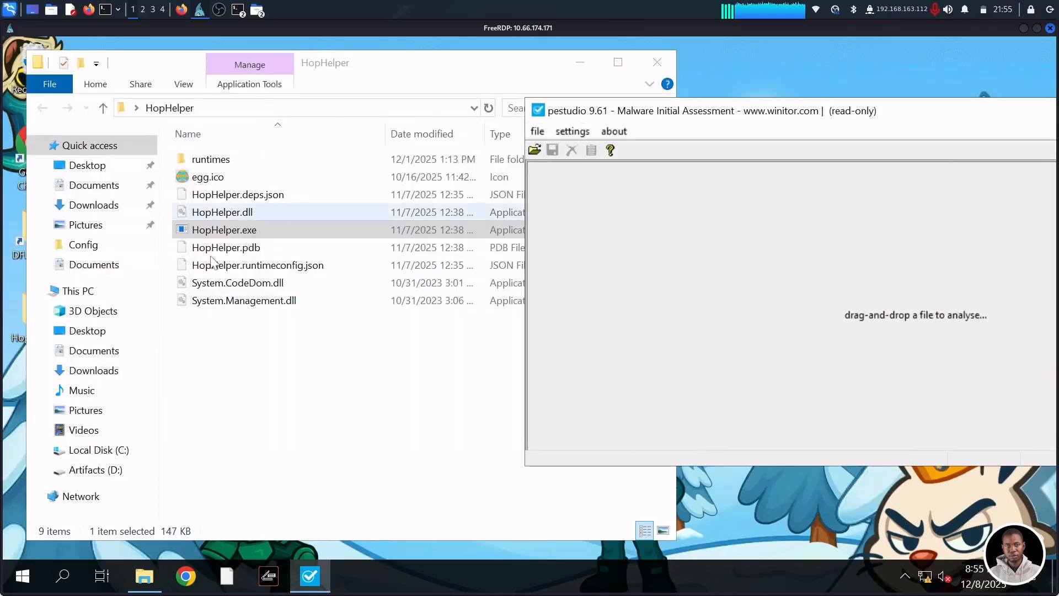
left_click(218, 230)
left_click_drag(558, 239, 811, 283)
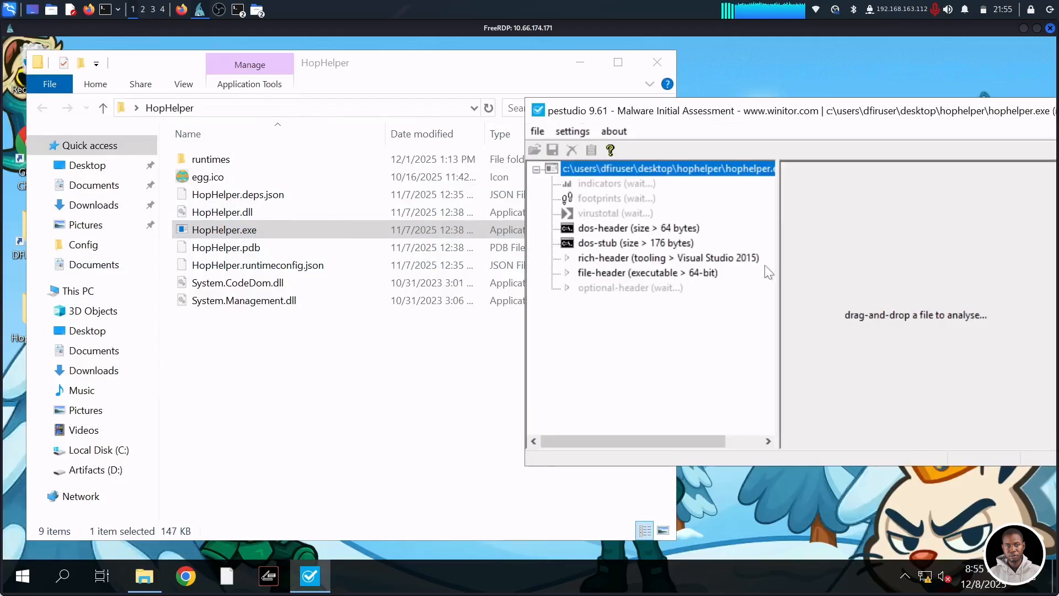
Minimize the HopHelper folder window and maximize the pestudio window
left_click(582, 64)
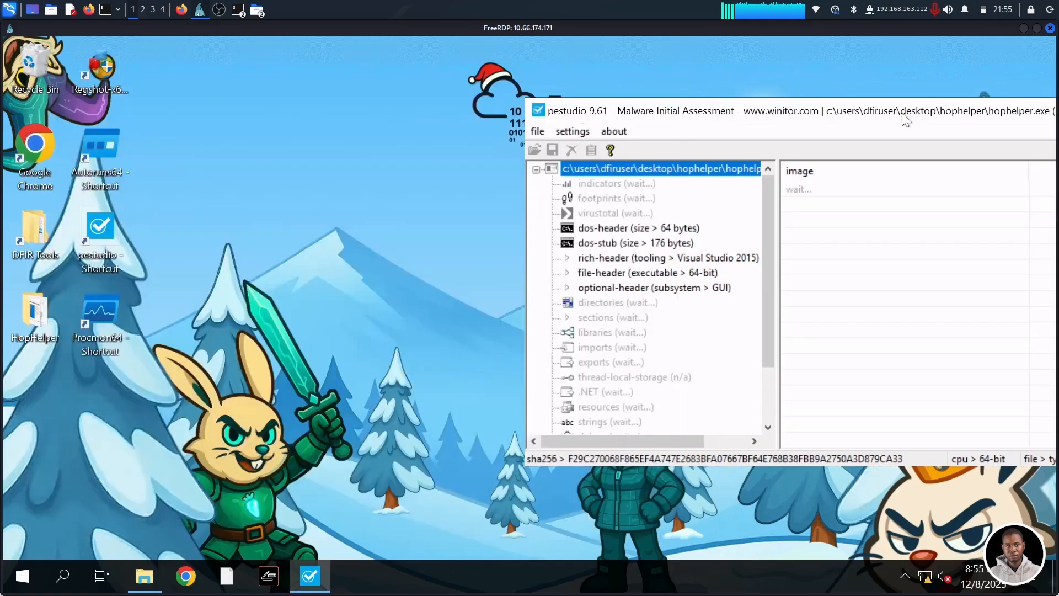
left_click_drag(554, 116, 347, 110)
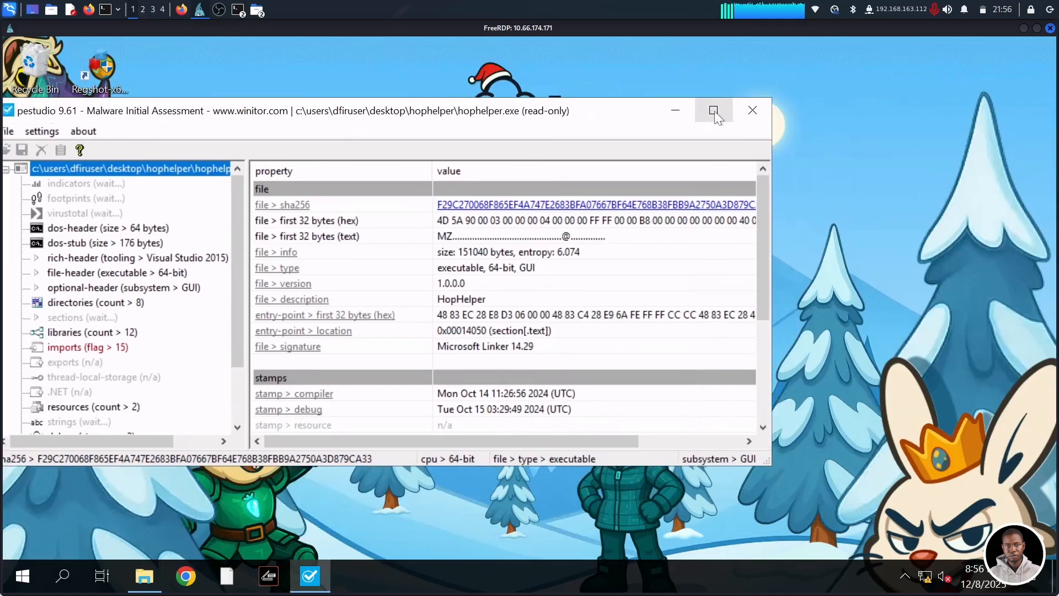
left_click(713, 111)
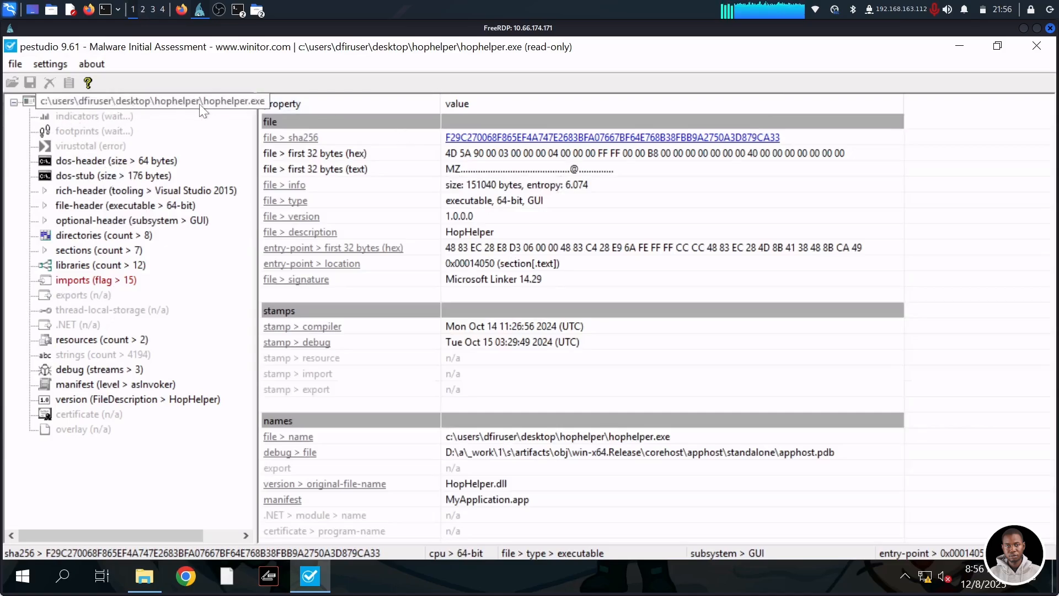
Copy the file's sha256 value from the hophelper.exe overview properties in pestudio
left_click(249, 104)
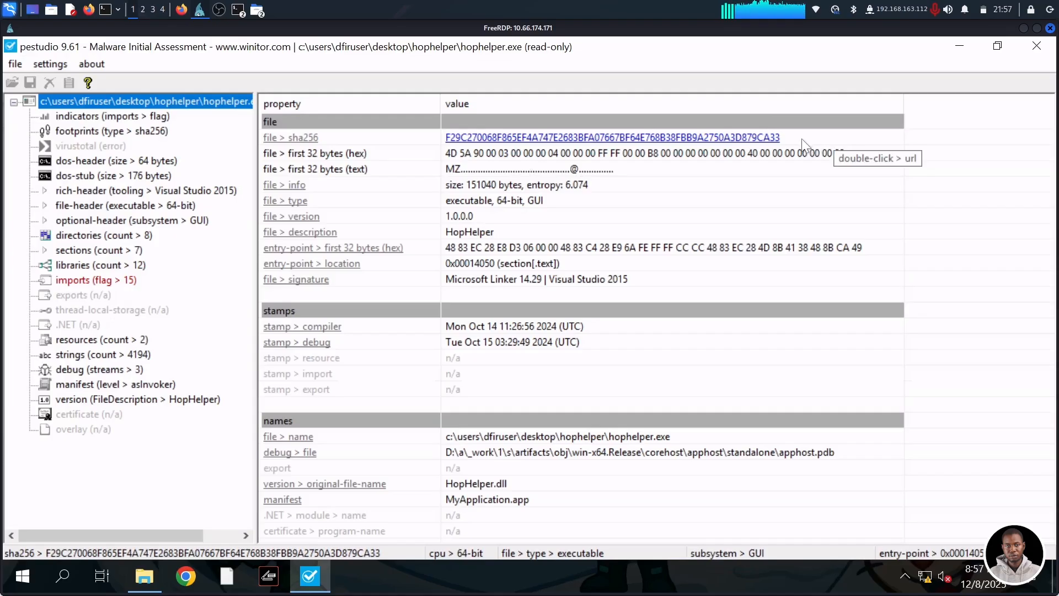
left_click(746, 135)
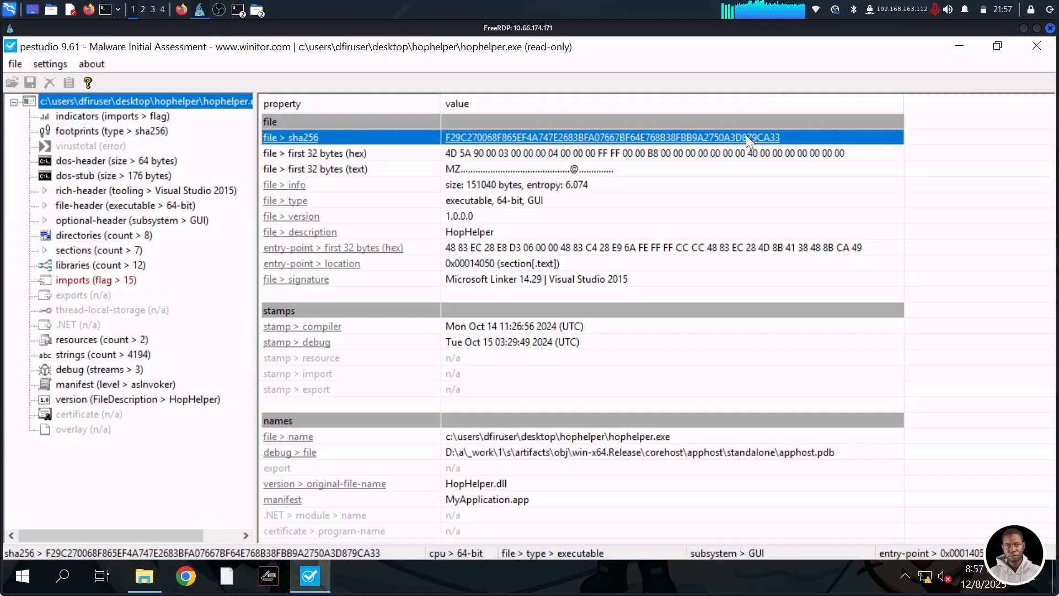
right_click(746, 134)
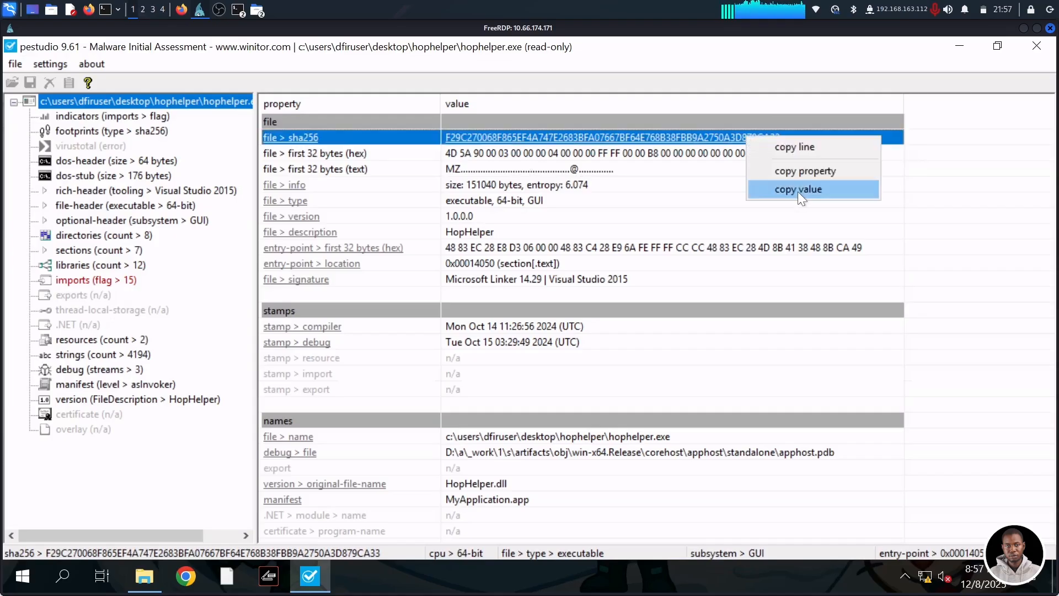
left_click(799, 191)
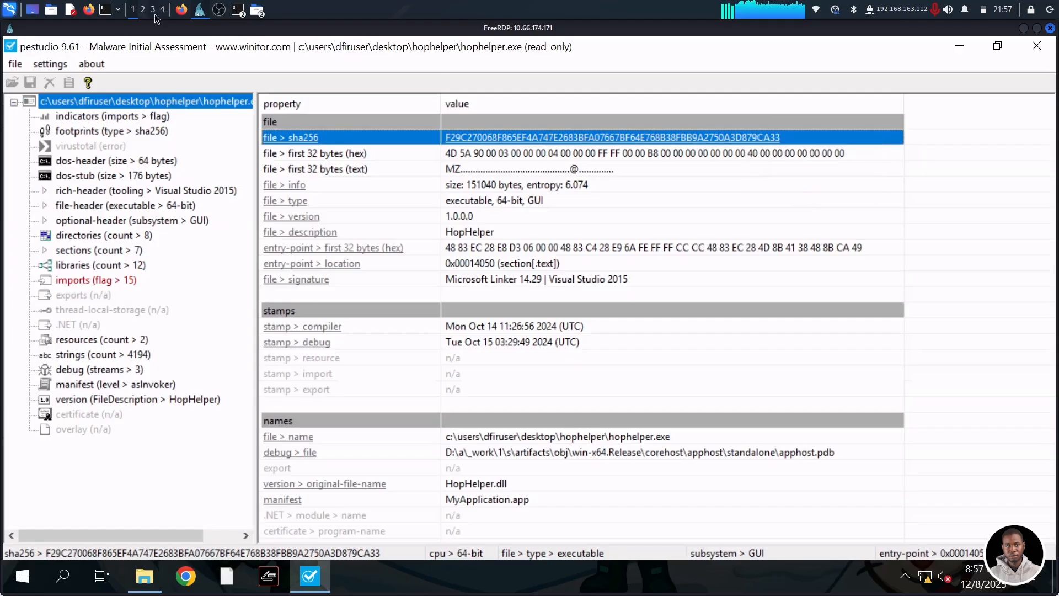
Switch to the TryHackMe room in Firefox, expand Task 2 and submit the copied hash as the HopHelper.exe SHA256Sum answer
left_click(181, 11)
scroll(284, 348, "up", 5)
scroll(285, 348, "down", 5)
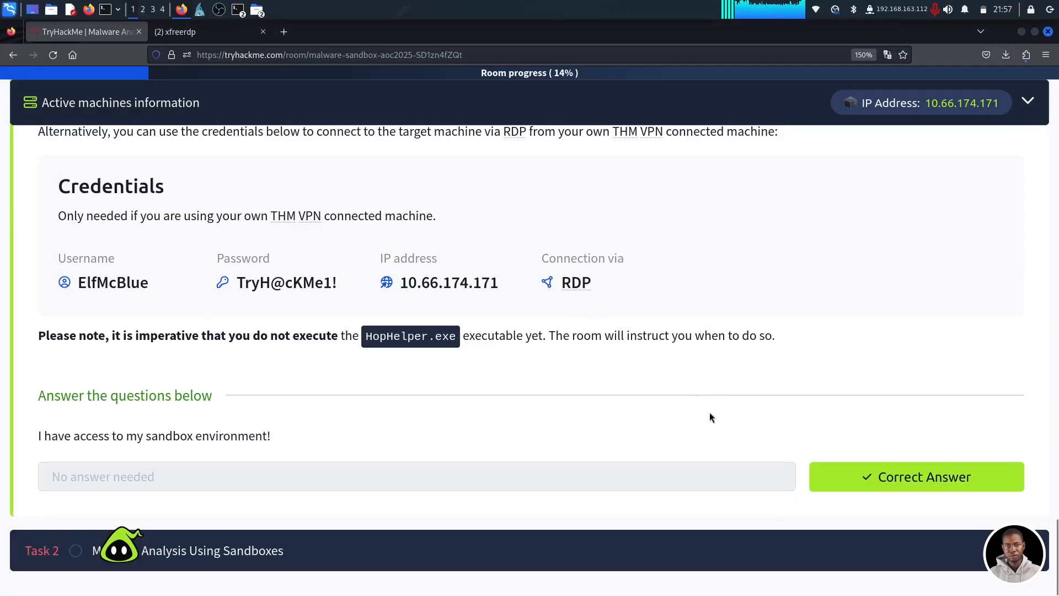
left_click(959, 542)
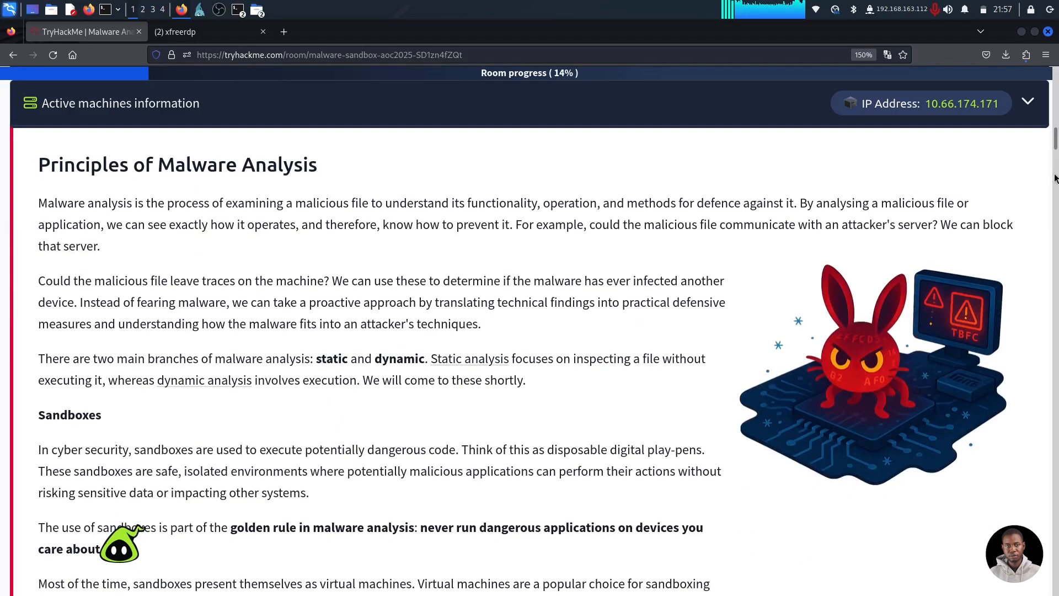
left_click_drag(1057, 158, 1058, 573)
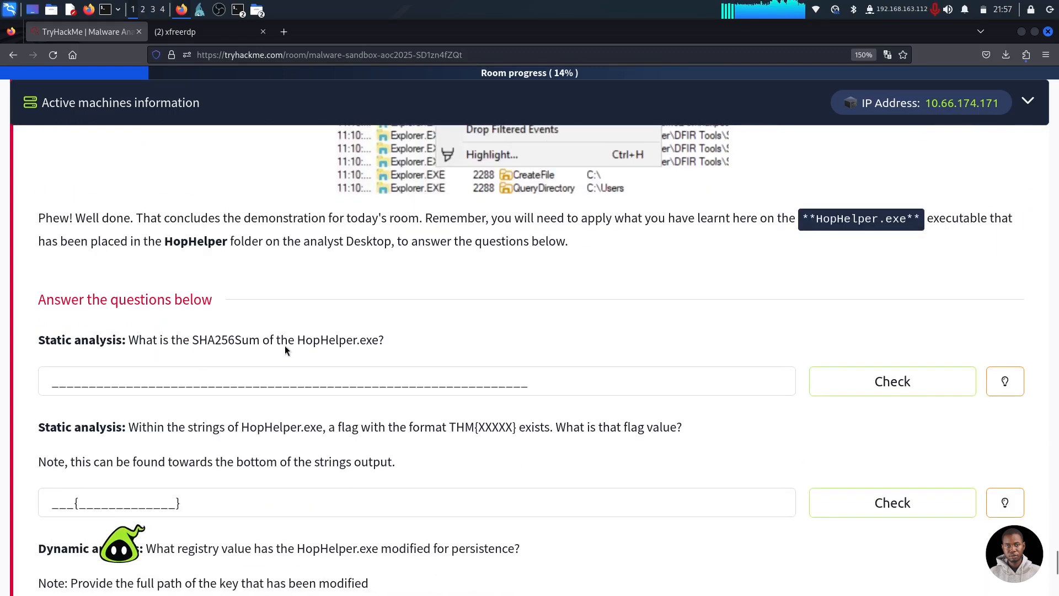
left_click(320, 383)
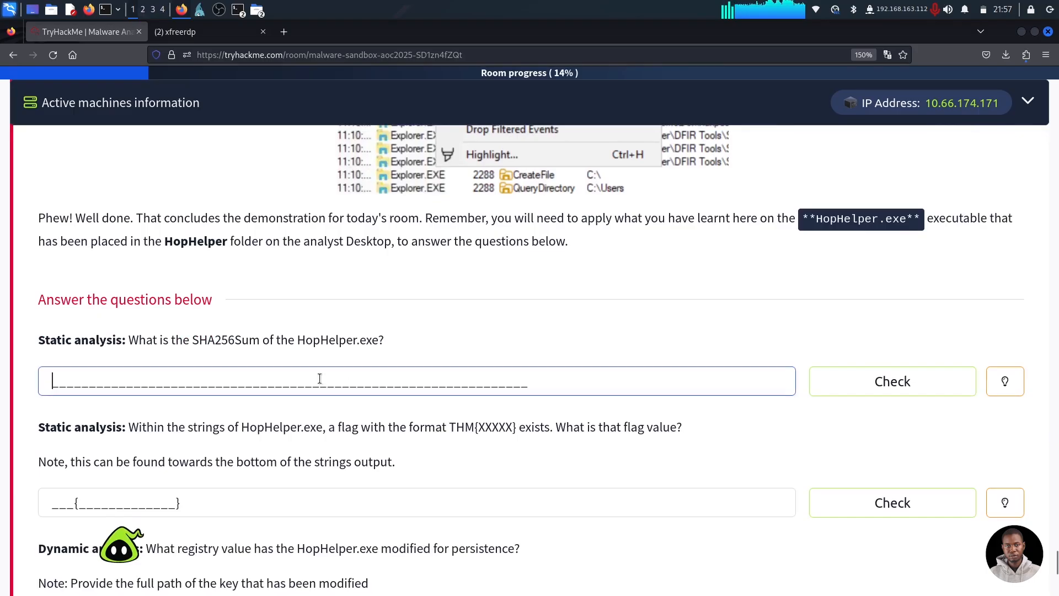
key("ctrl+v")
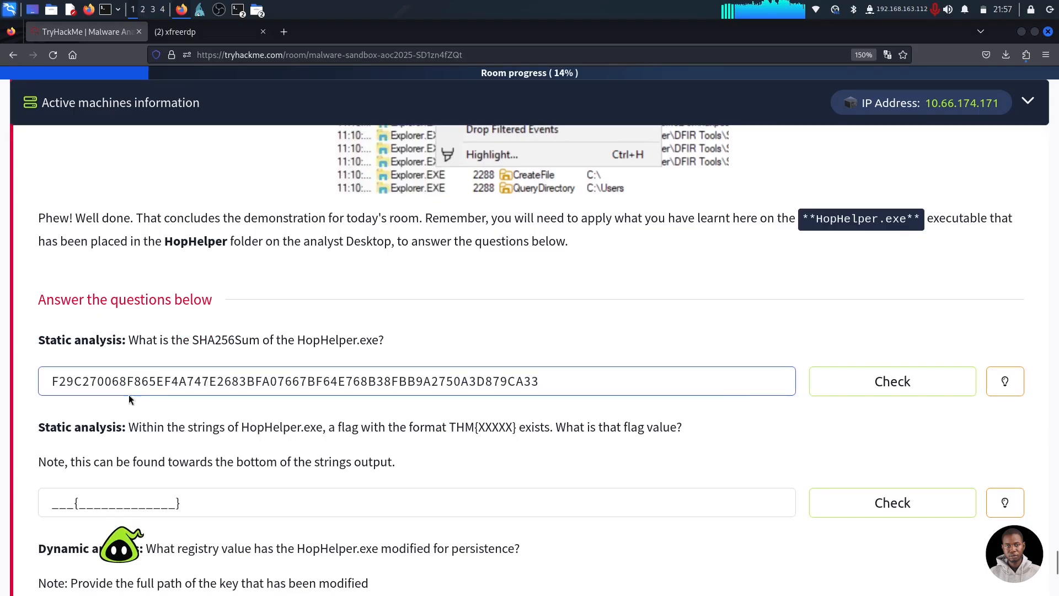
left_click(811, 393)
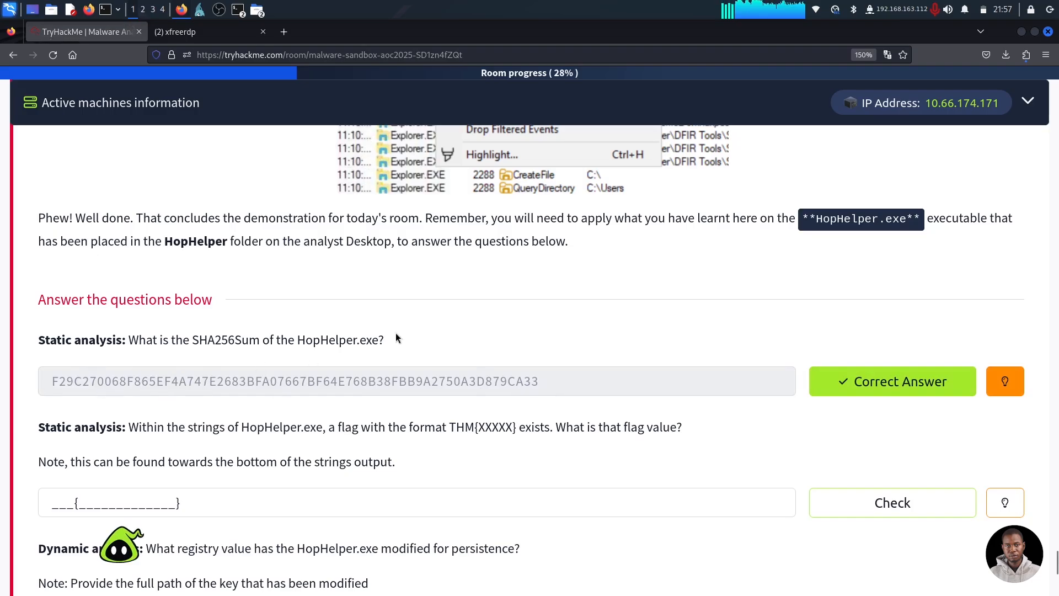
Open VirusTotal in a new browser tab, search for the copied SHA-256 hash and review the file's name and security vendors' analysis
left_click(284, 32)
left_click(305, 53)
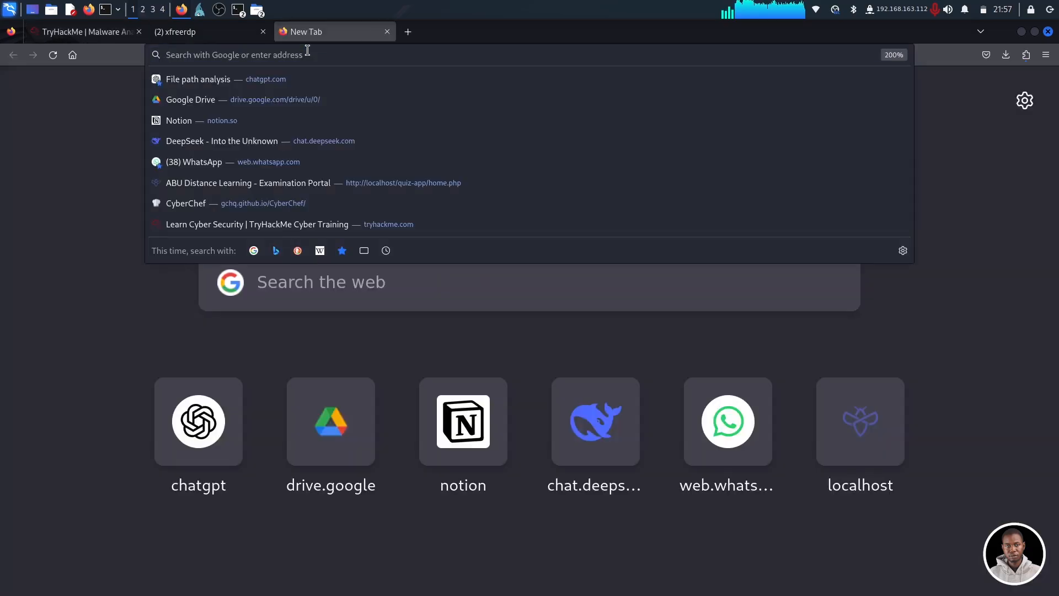
type("viru")
key("Return")
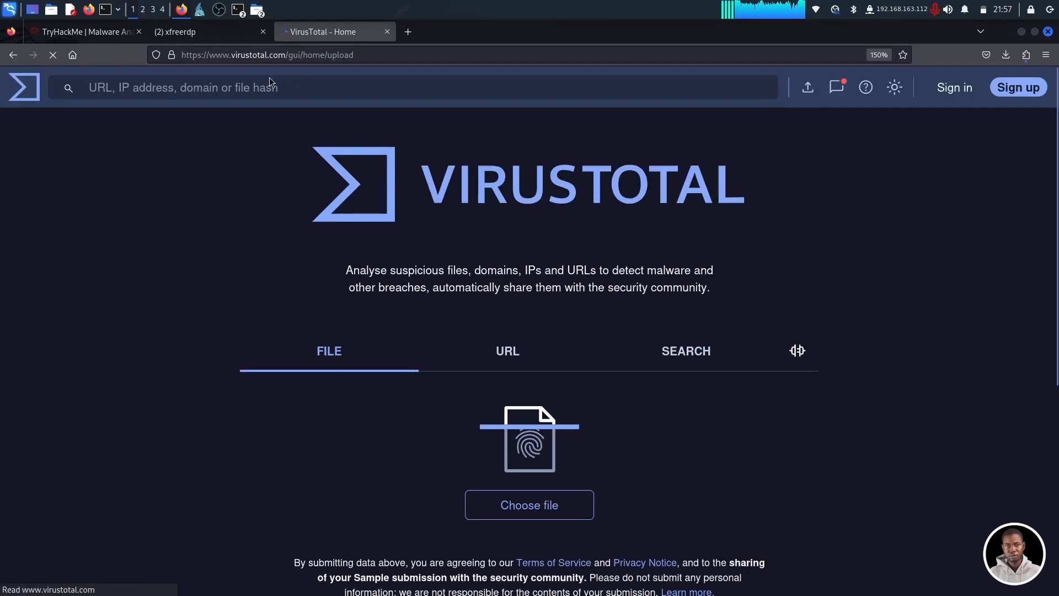
left_click(687, 357)
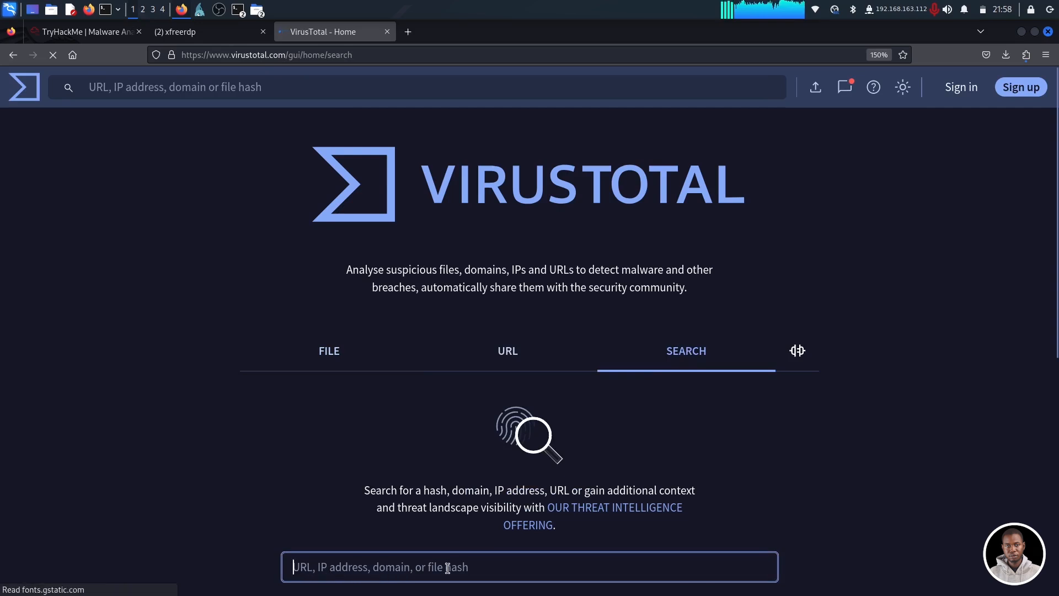
key("ctrl+v")
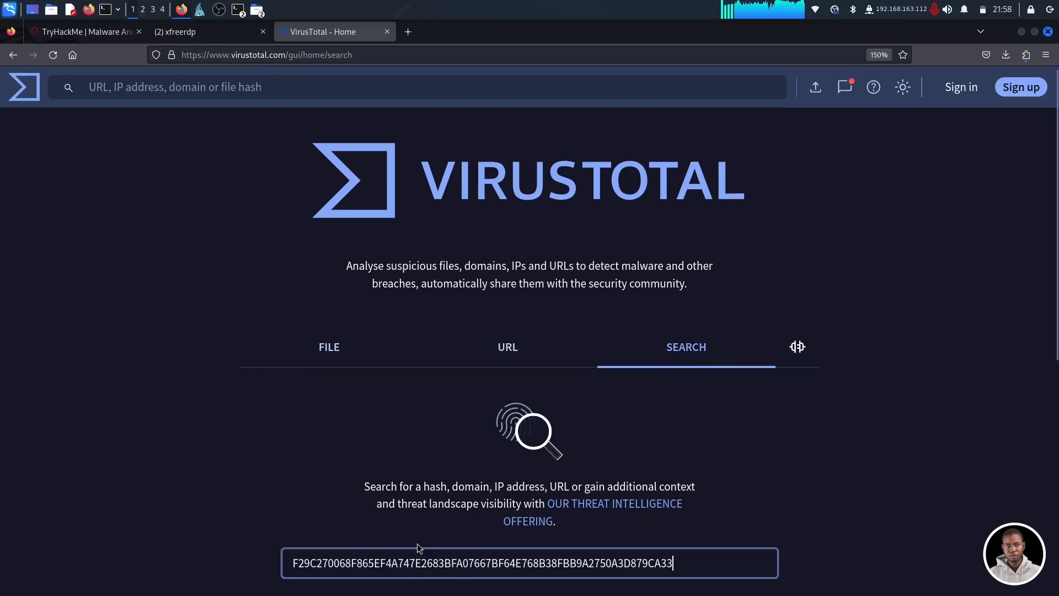
scroll(537, 376, "down", 5)
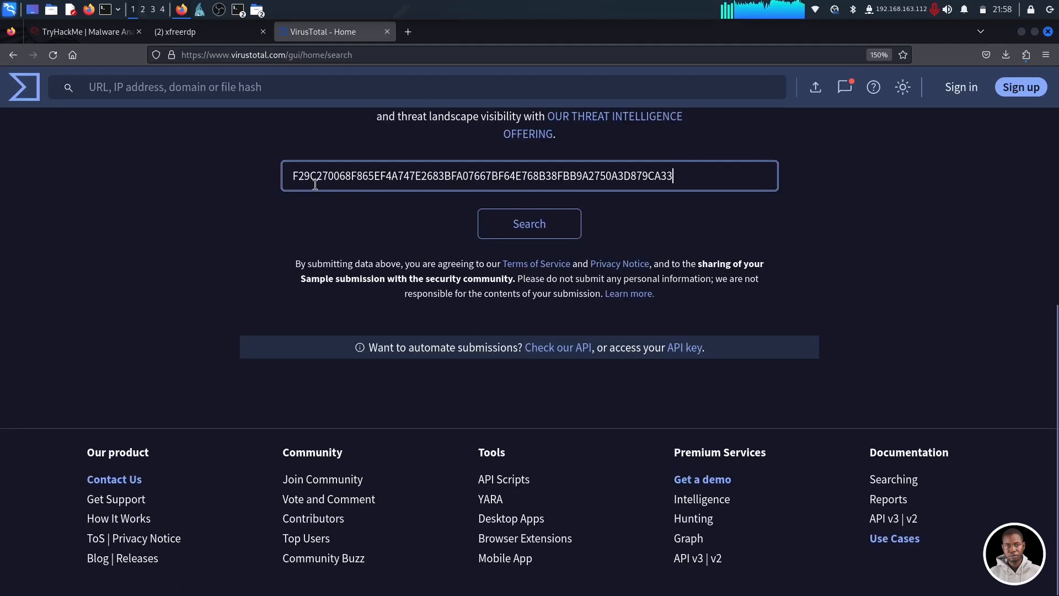
left_click(546, 227)
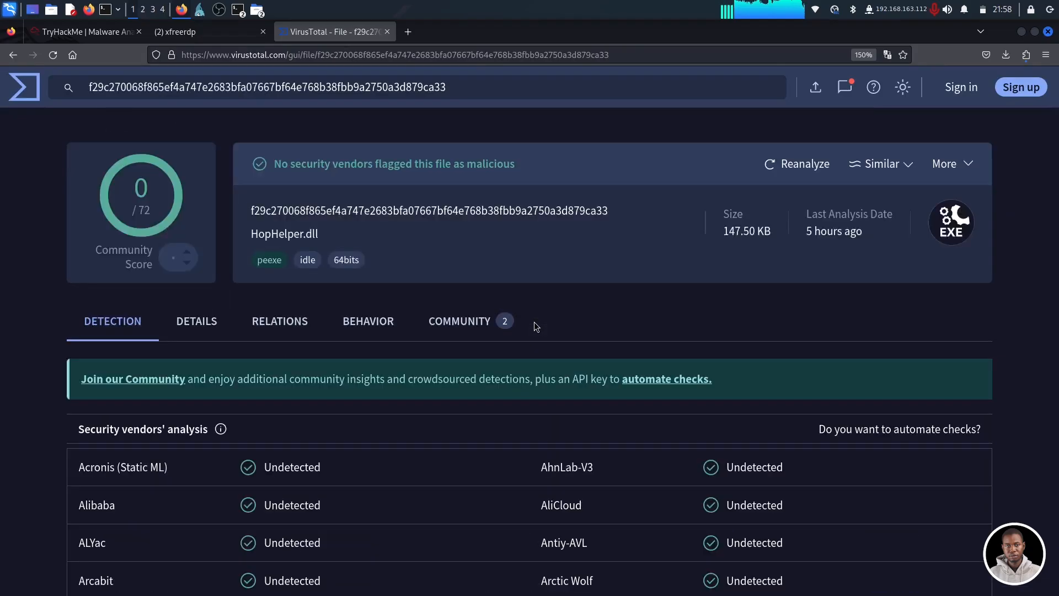
left_click_drag(248, 217, 616, 209)
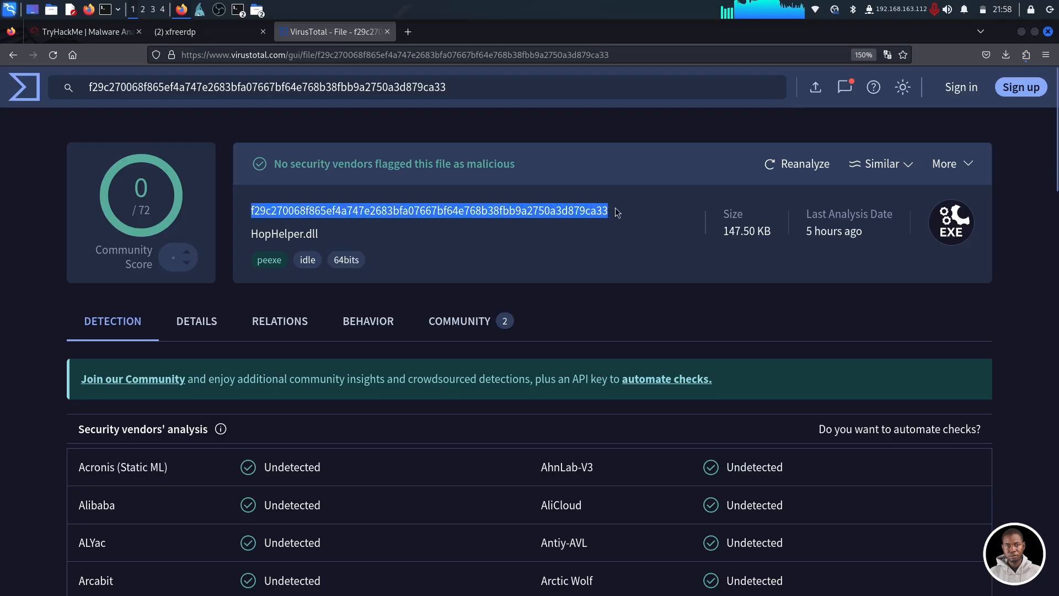
left_click_drag(243, 237, 326, 237)
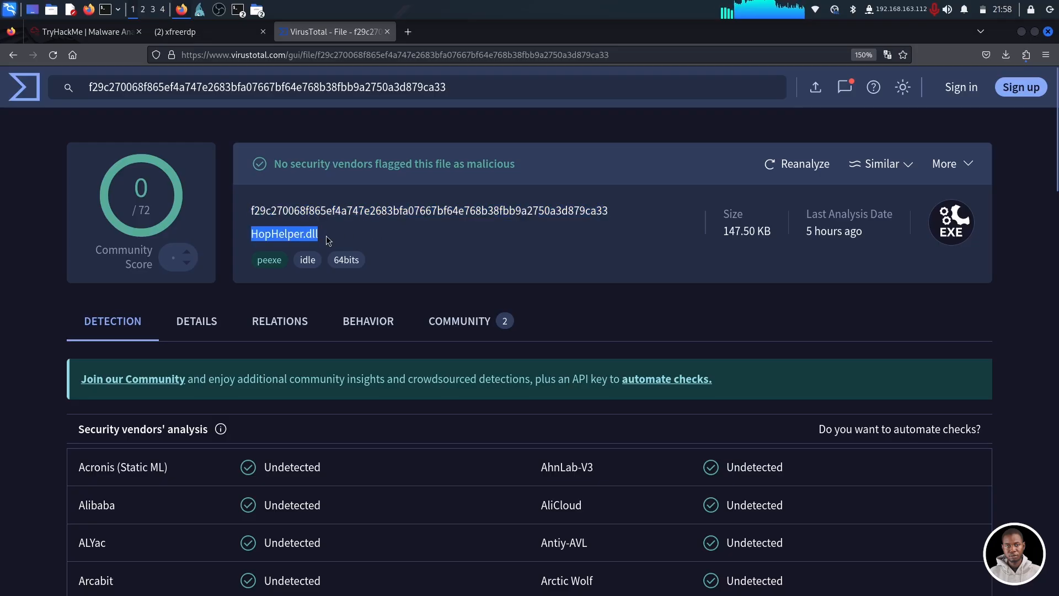
scroll(145, 354, "down", 3)
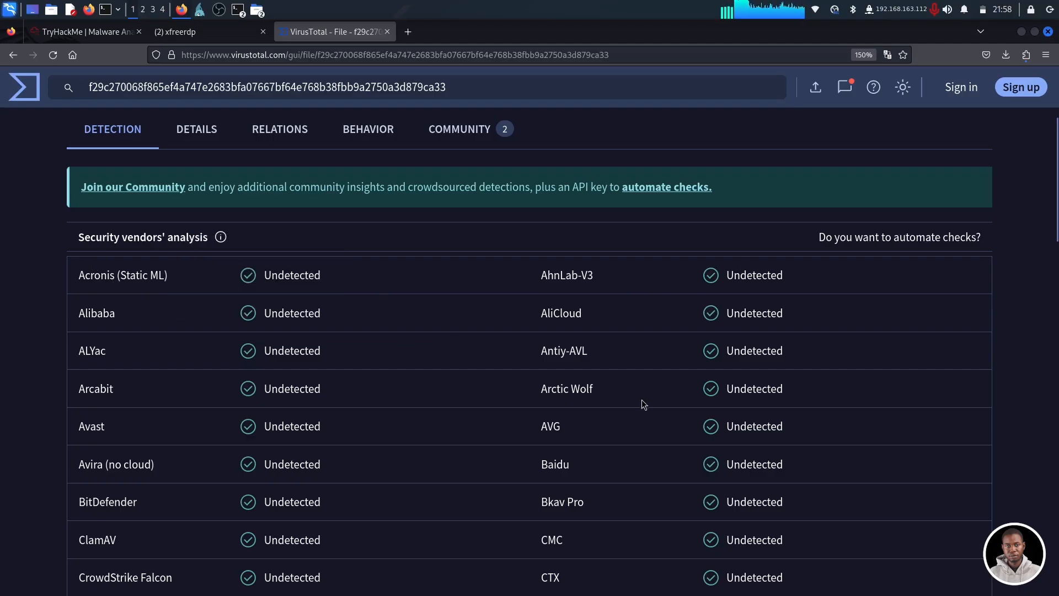
scroll(648, 403, "down", 5)
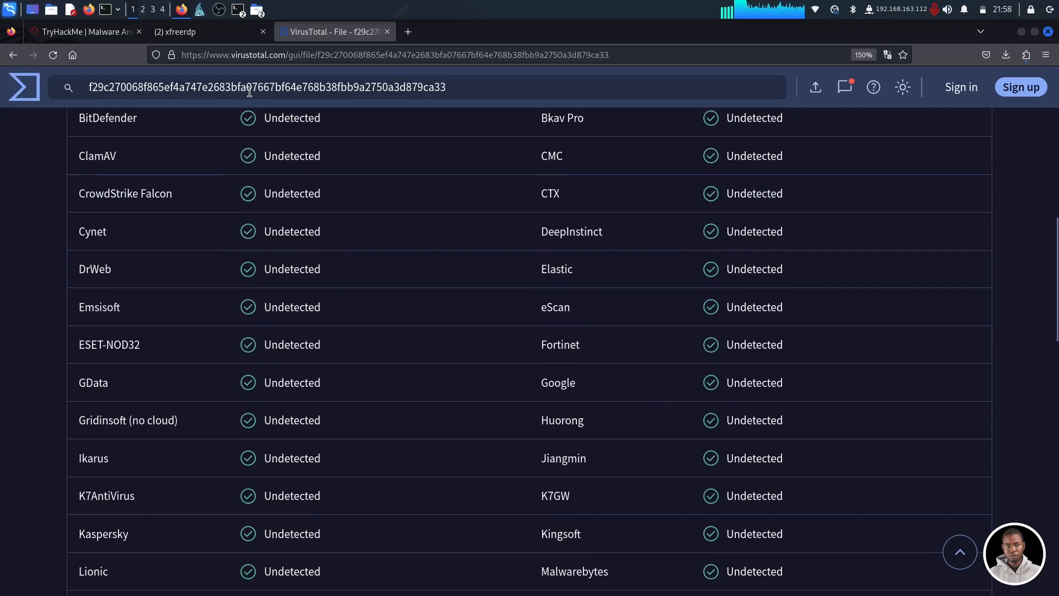
Read the room's static analysis question about the THM{XXXXX} flag, switch back to pestudio and display the strings of HopHelper.exe
left_click(78, 33)
scroll(422, 386, "down", 1)
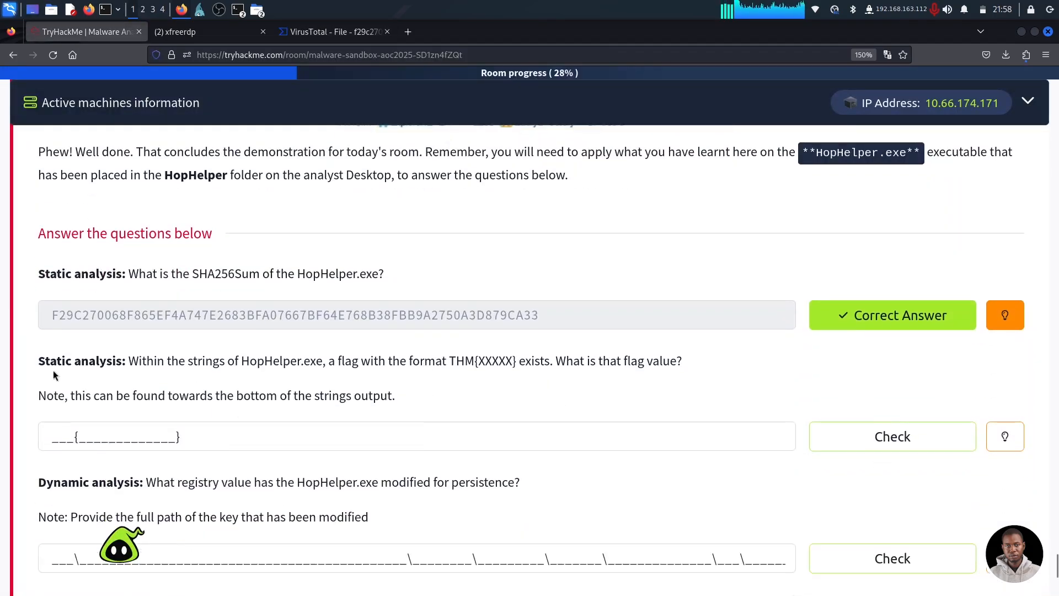
left_click_drag(40, 361, 140, 368)
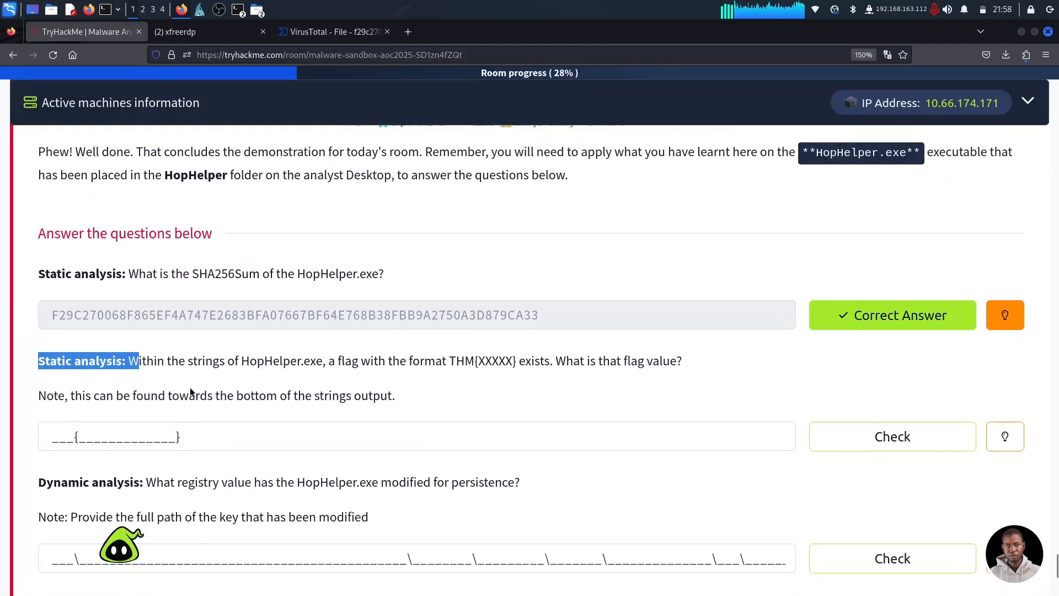
left_click(195, 386)
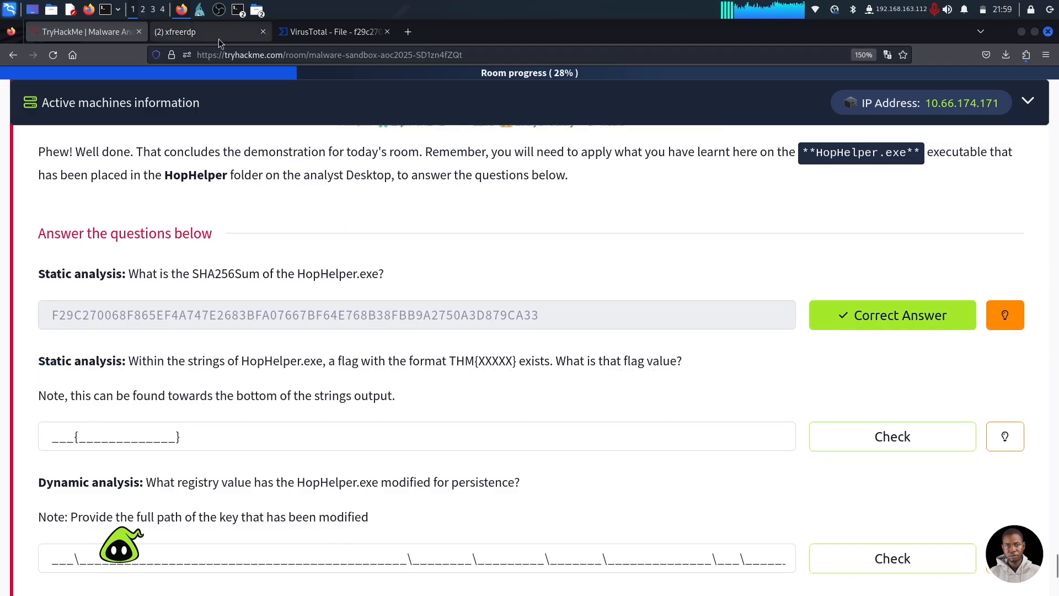
left_click(200, 11)
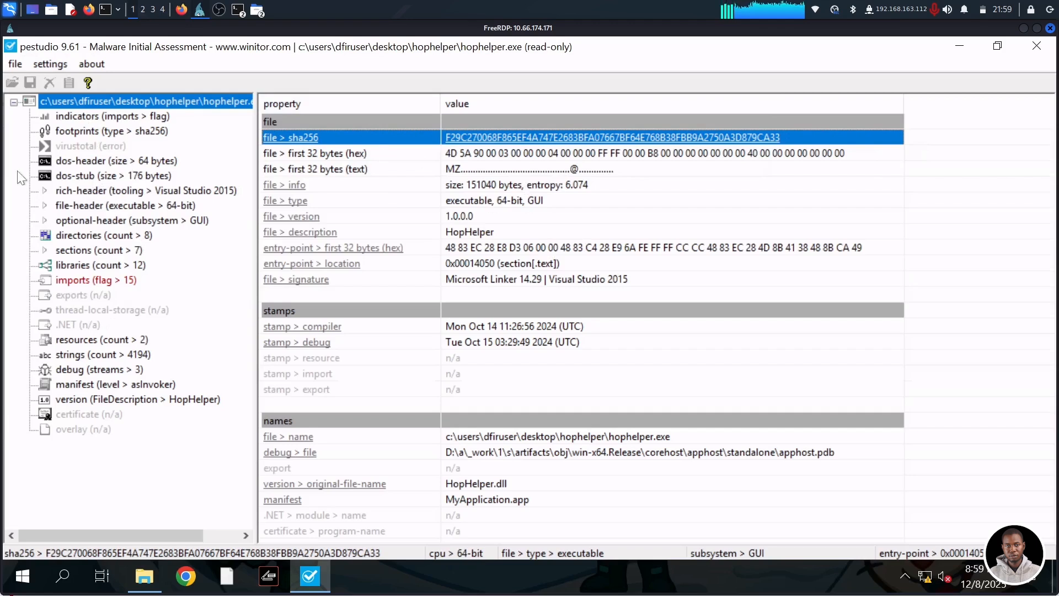
left_click(82, 356)
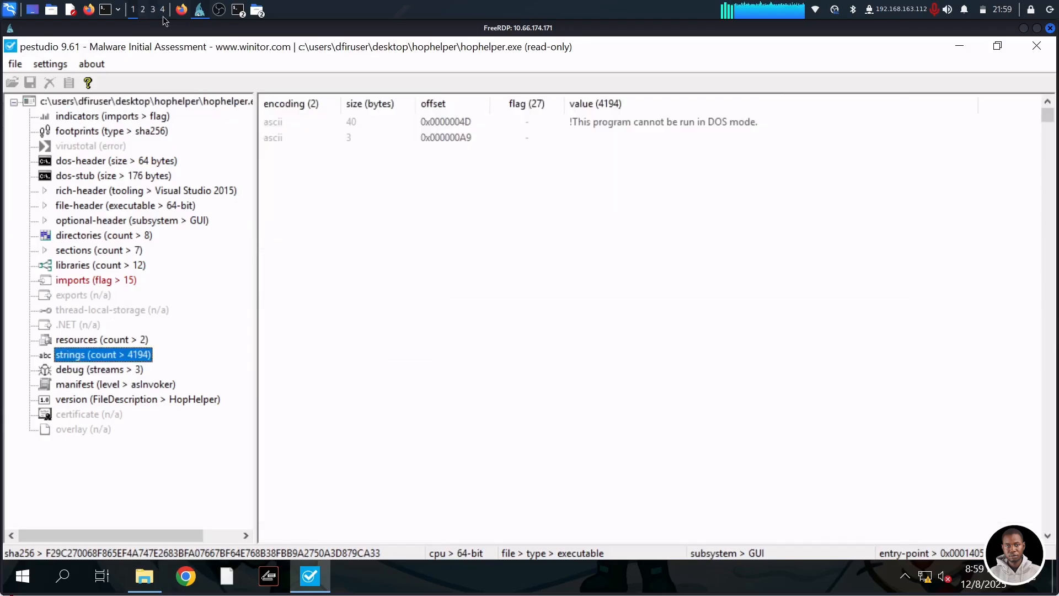
Switch to the TryHackMe room in Firefox and read the static analysis table's explanations of strings and imports
left_click(178, 11)
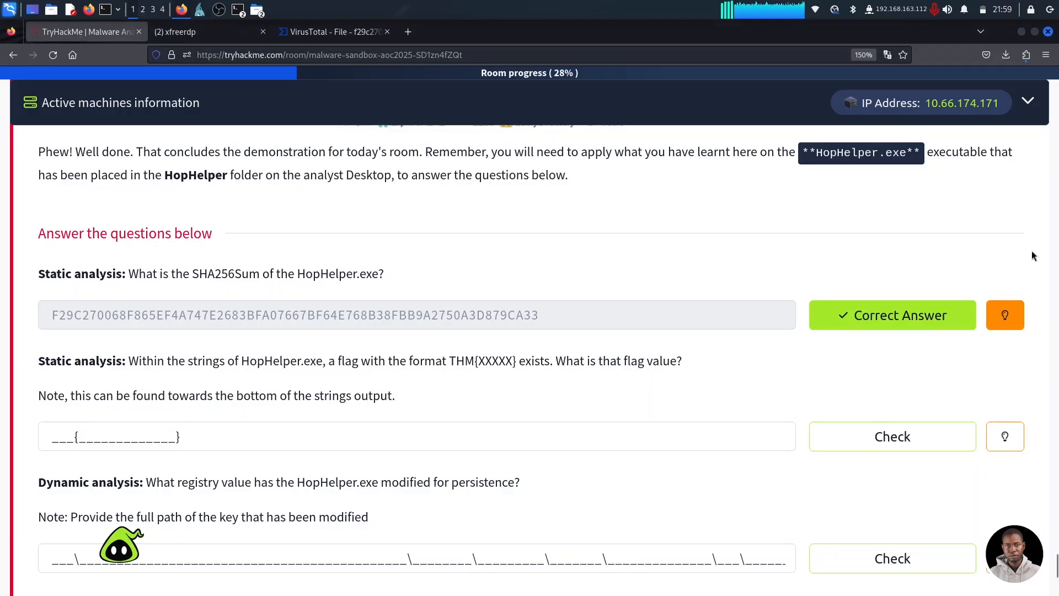
left_click_drag(1056, 565, 1056, 181)
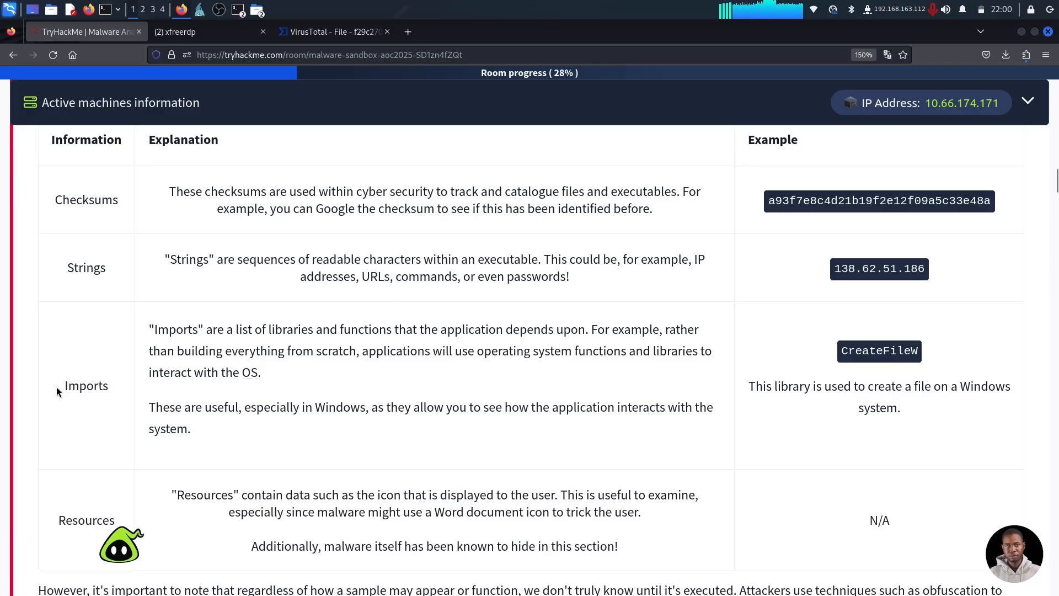
left_click_drag(56, 386, 132, 392)
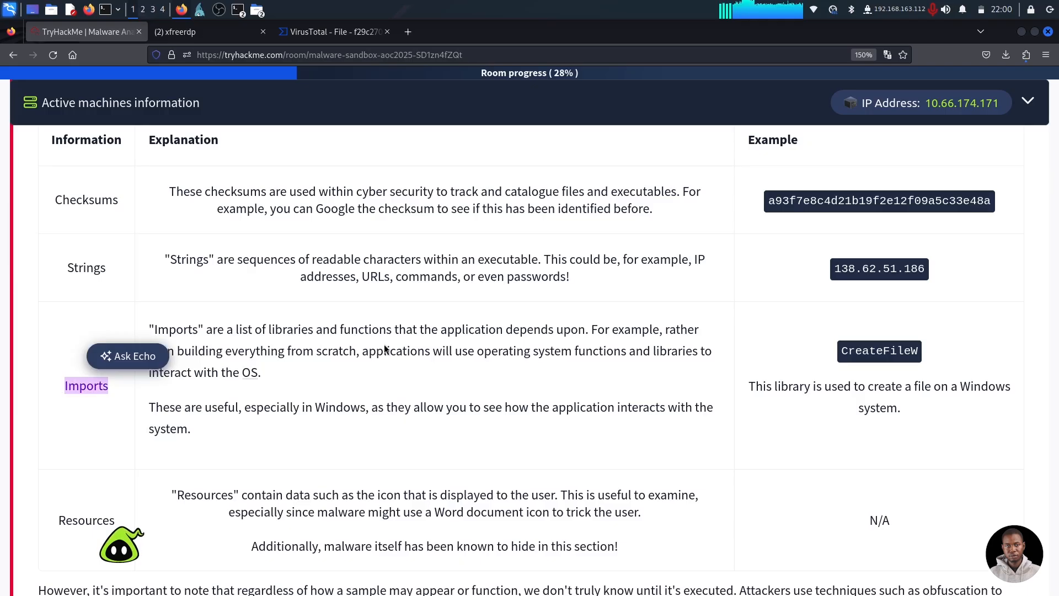
left_click(195, 377)
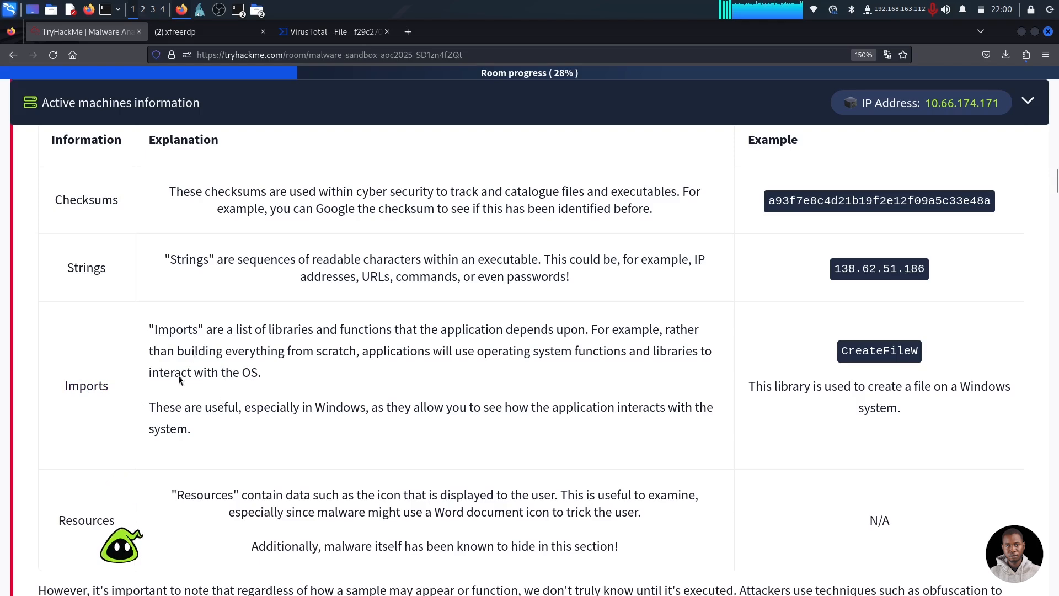
Switch back to pestudio, find the THM flag near the end of the HopHelper.exe strings and copy its value
left_click(201, 13)
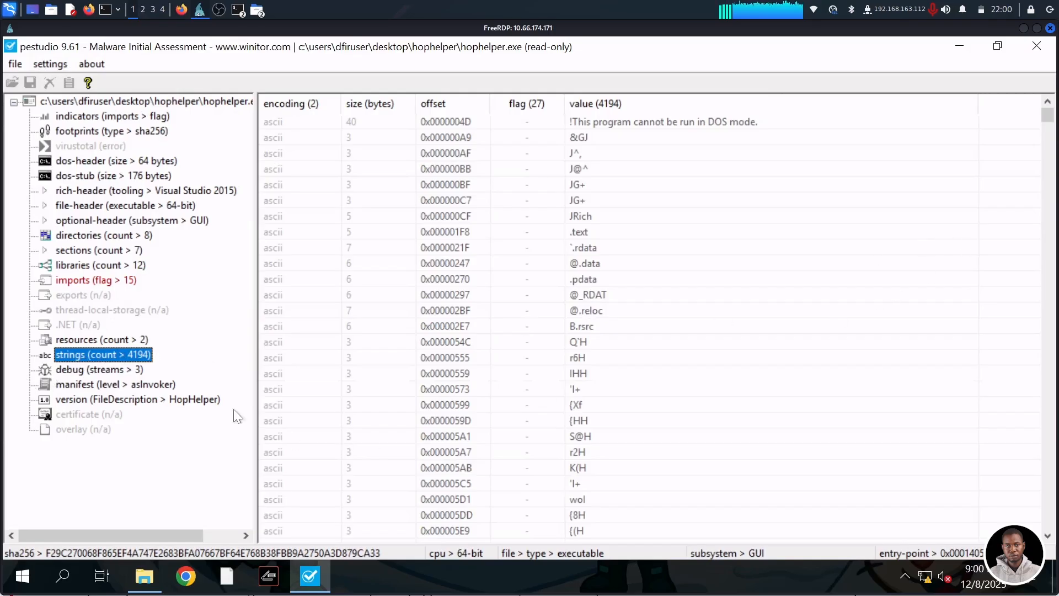
left_click_drag(1048, 118, 1058, 405)
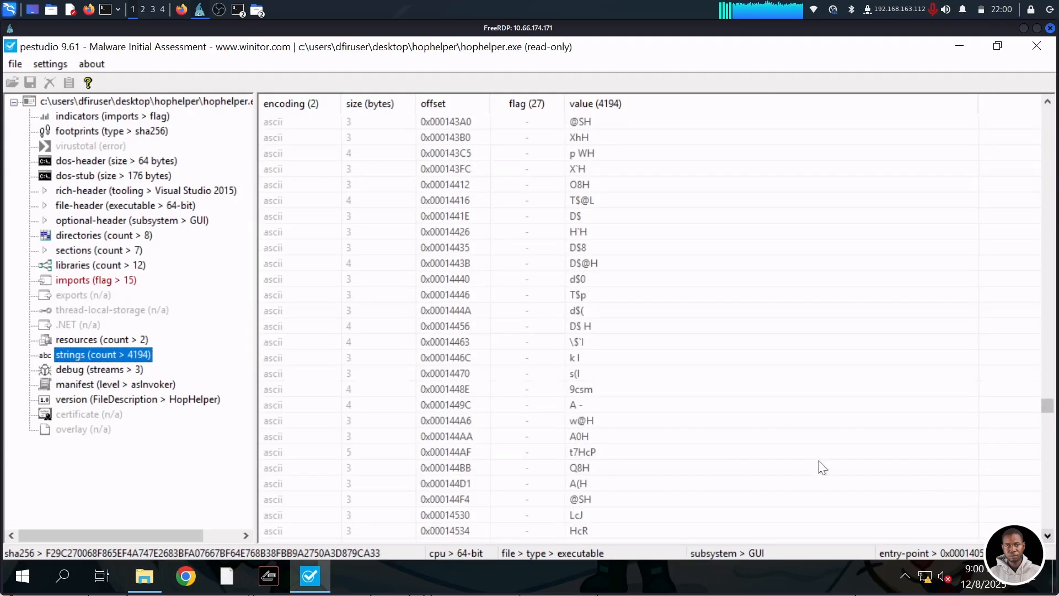
scroll(603, 356, "down", 10)
left_click_drag(1045, 411, 1055, 563)
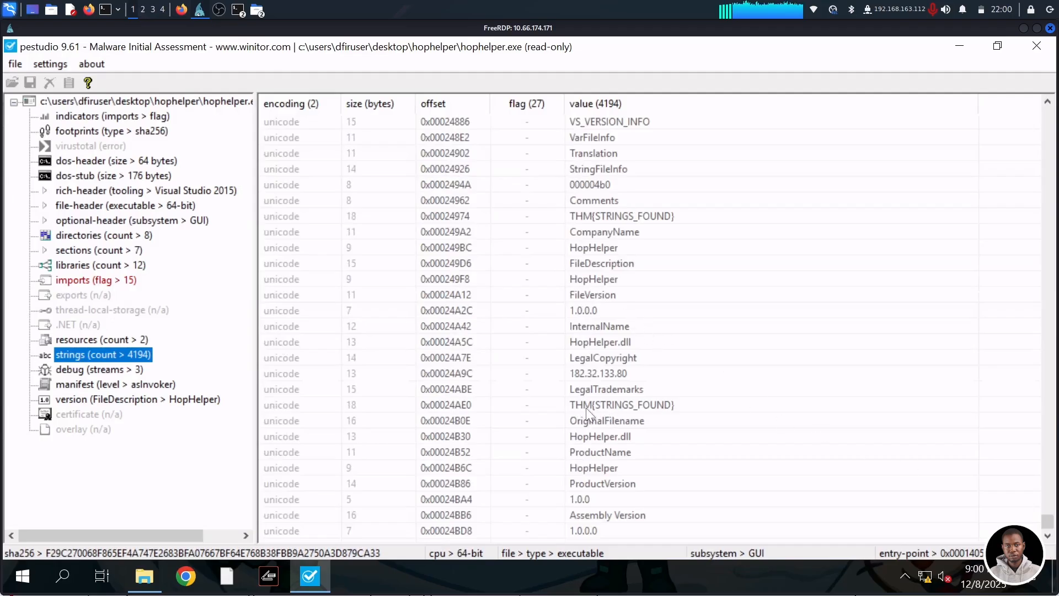
left_click(588, 216)
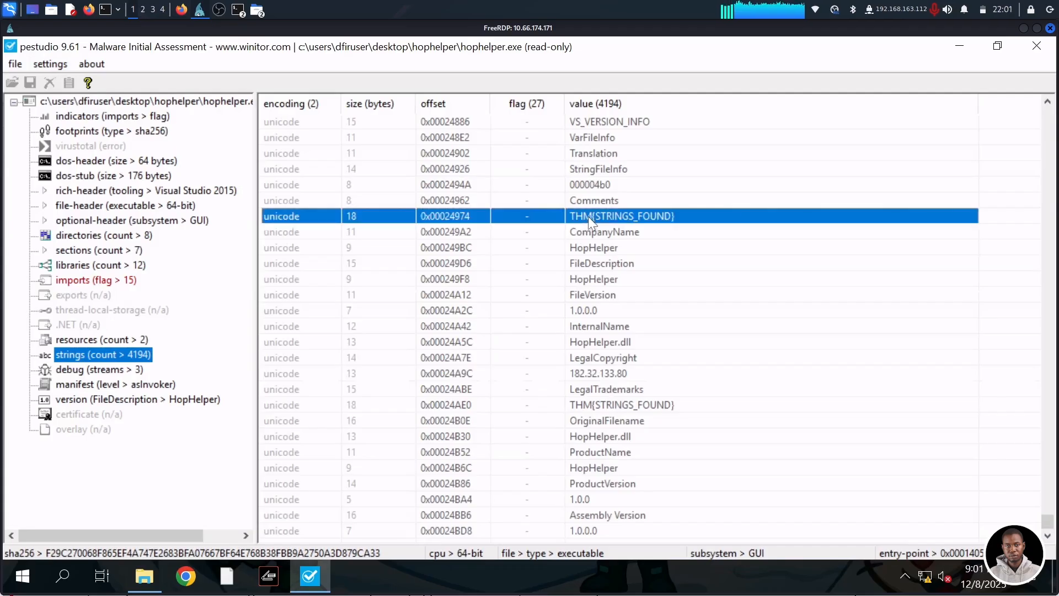
right_click(588, 216)
left_click(628, 248)
Switch to the TryHackMe room and submit THM{STRINGS_FOUND} as the answer to the static analysis flag question
left_click(182, 9)
scroll(1034, 230, "down", 5)
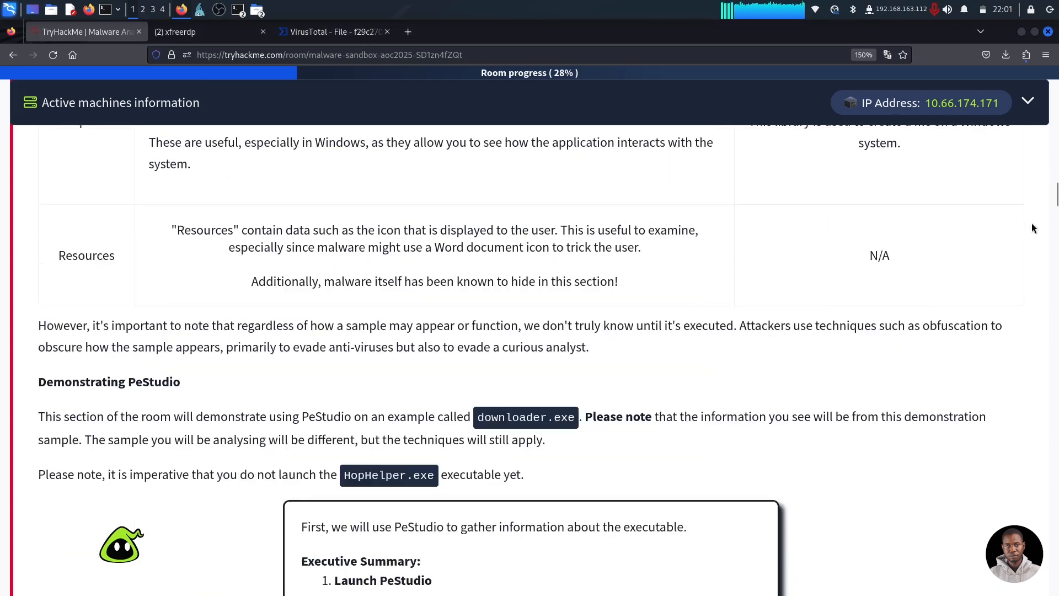
left_click_drag(1054, 200, 1054, 589)
scroll(338, 180, "up", 5)
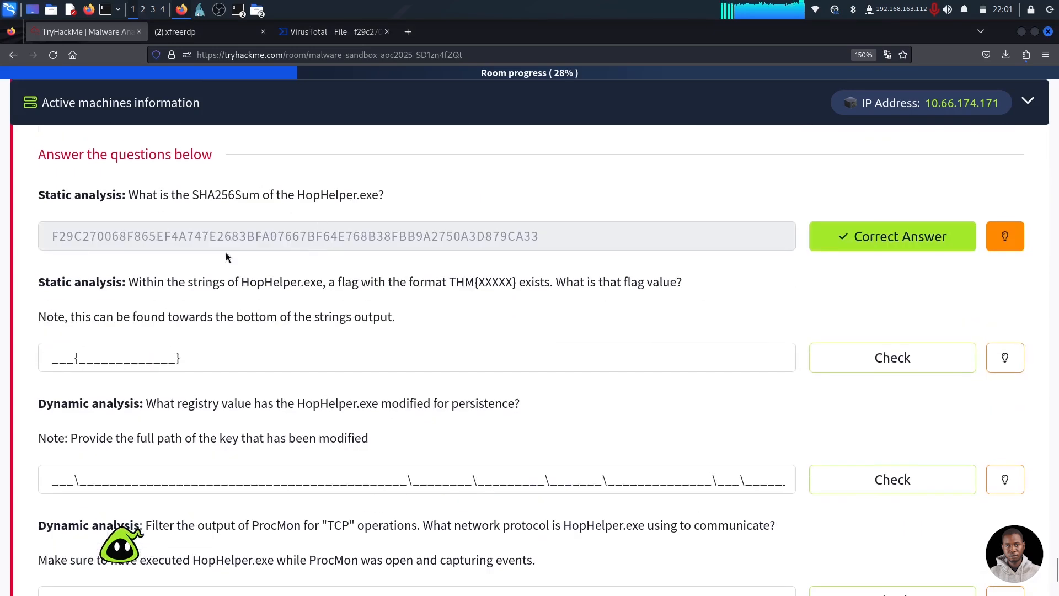
left_click(136, 354)
key("ctrl+v")
left_click(891, 366)
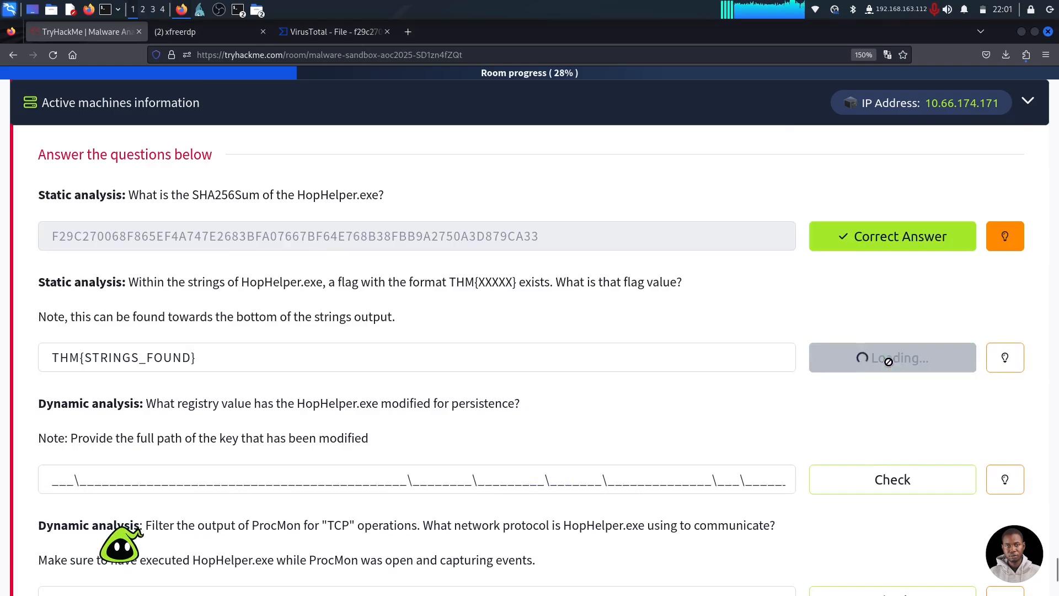
Switch back to pestudio and review the imports, libraries and resources of HopHelper.exe
left_click(200, 11)
left_click(75, 281)
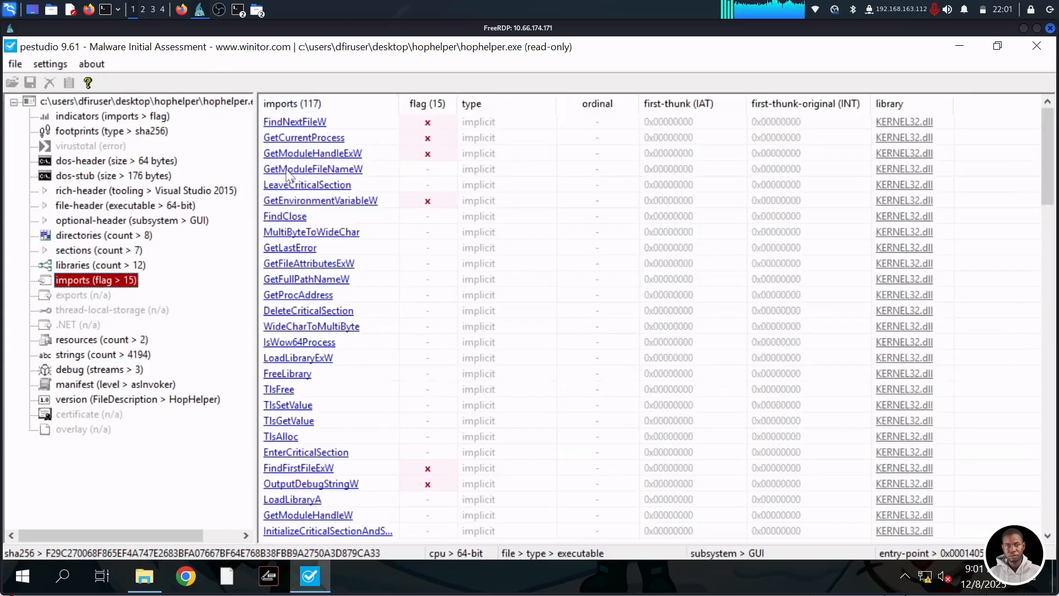
left_click(75, 266)
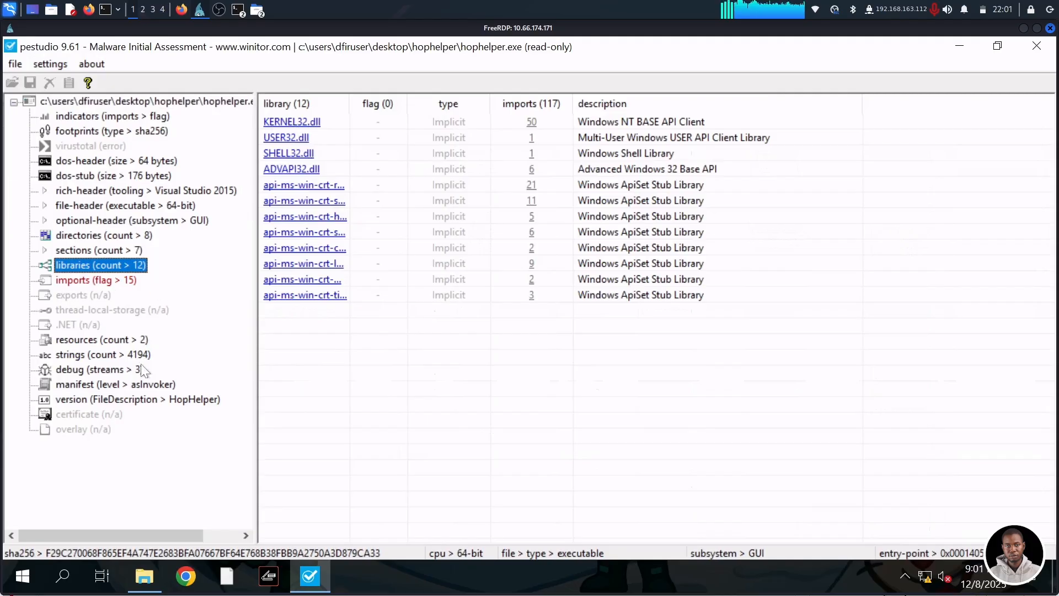
left_click(71, 338)
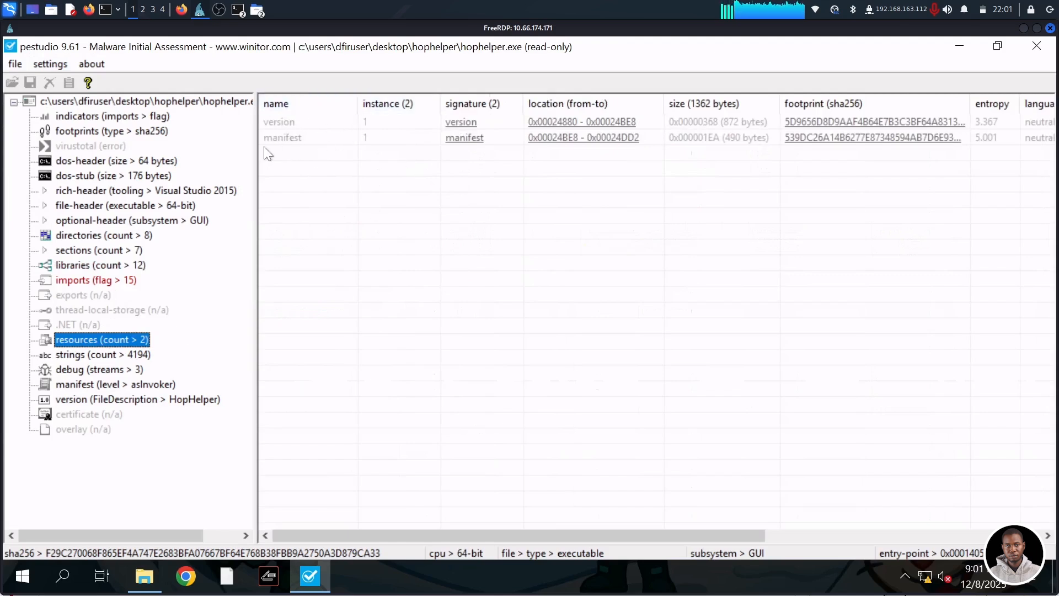
Read the room's dynamic analysis question about registry persistence in Firefox, return to the sandbox VM and close pestudio
left_click(181, 10)
scroll(243, 339, "down", 1)
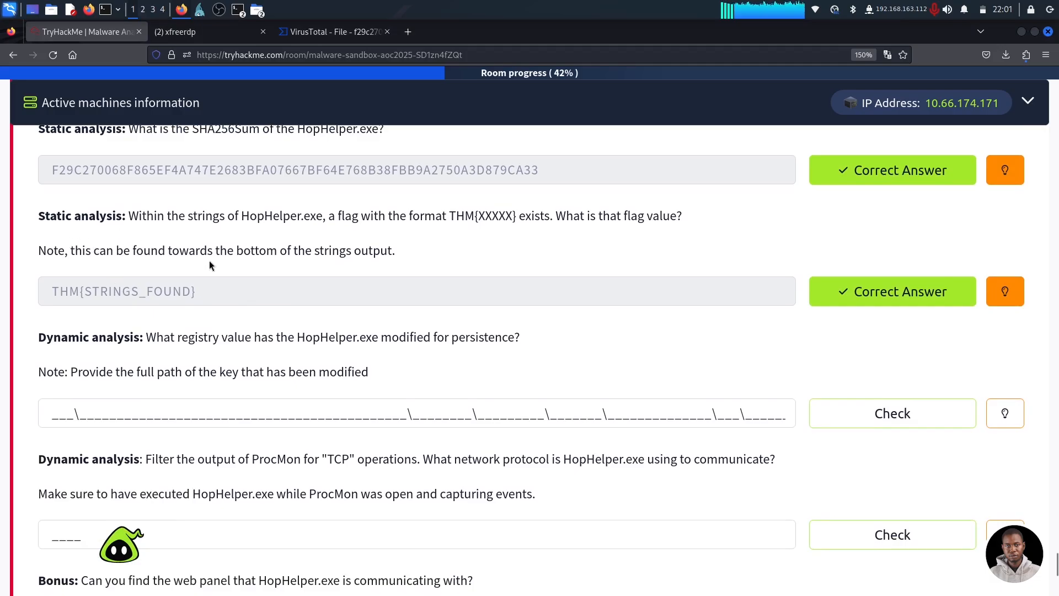
left_click_drag(38, 337, 215, 348)
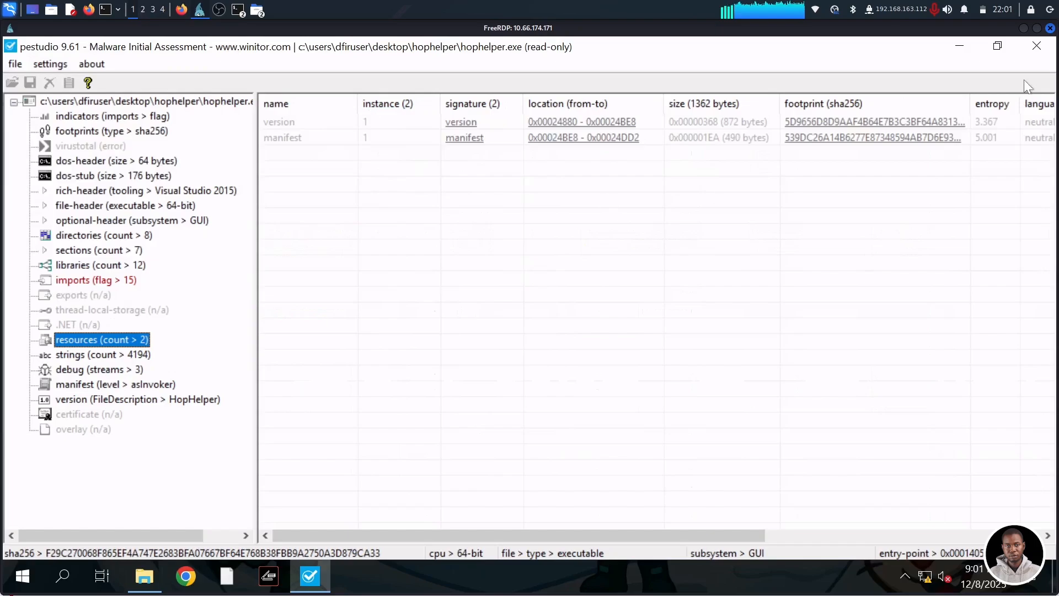
left_click(1038, 51)
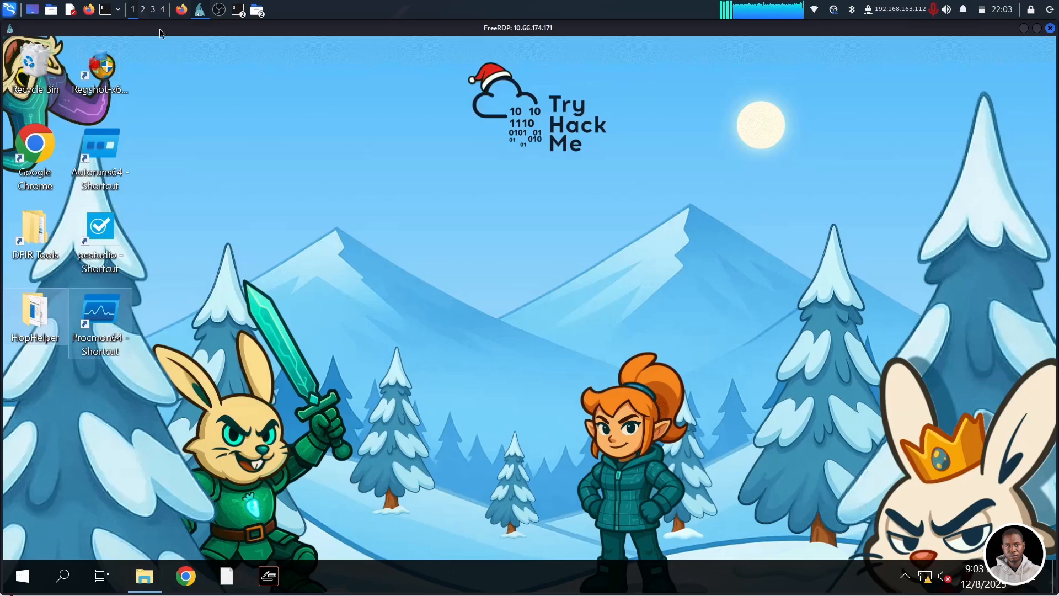
Launch Regshot-x64-Unicode from the VM desktop and allow it to make changes to the device
left_click(104, 65)
right_click(117, 77)
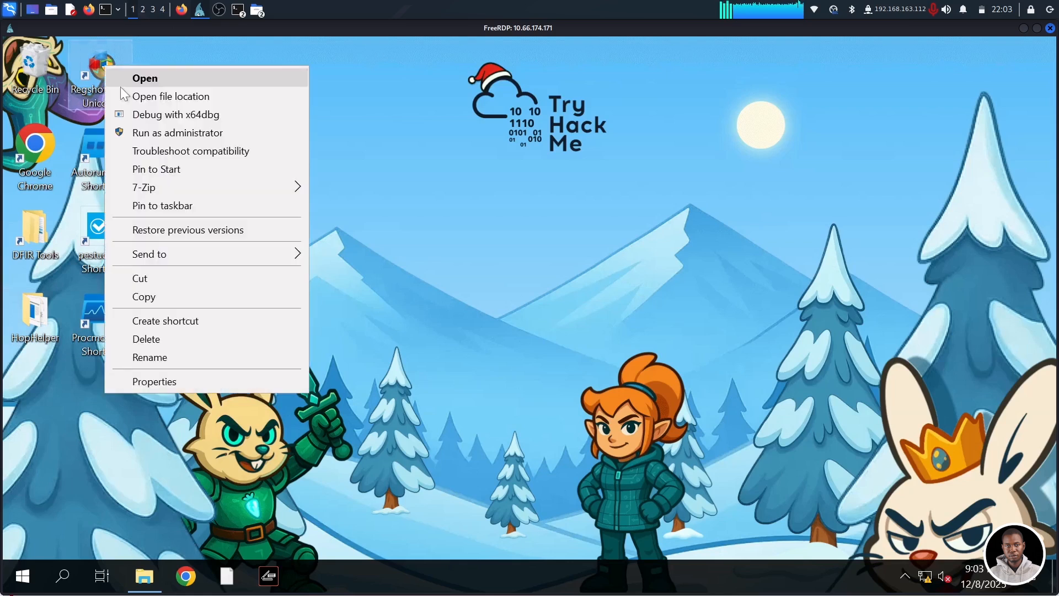
left_click(157, 82)
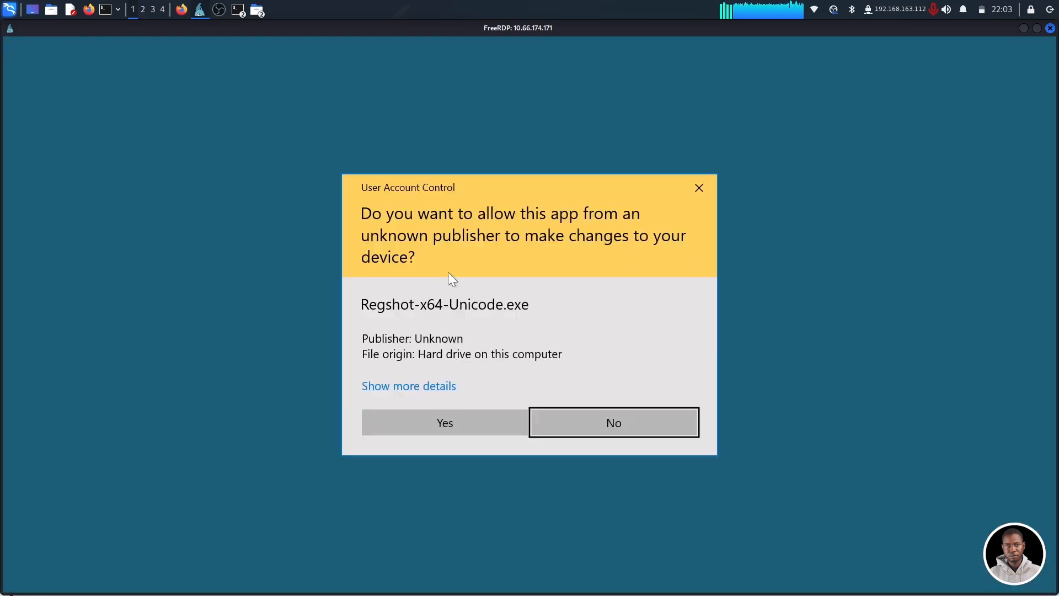
left_click(425, 422)
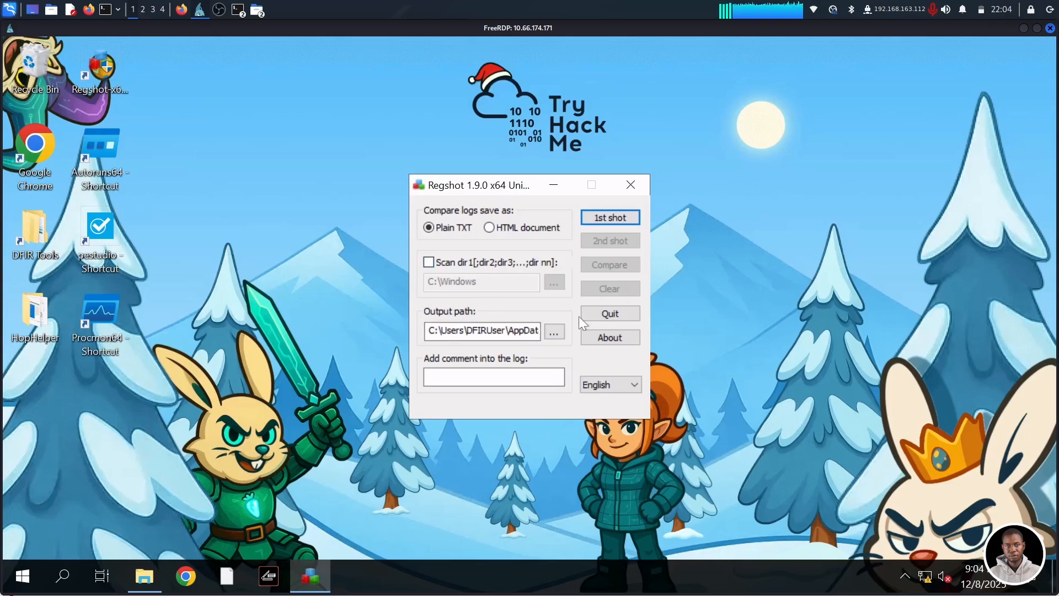
Set Regshot's output path to the Desktop folder and take the first registry shot
left_click(554, 331)
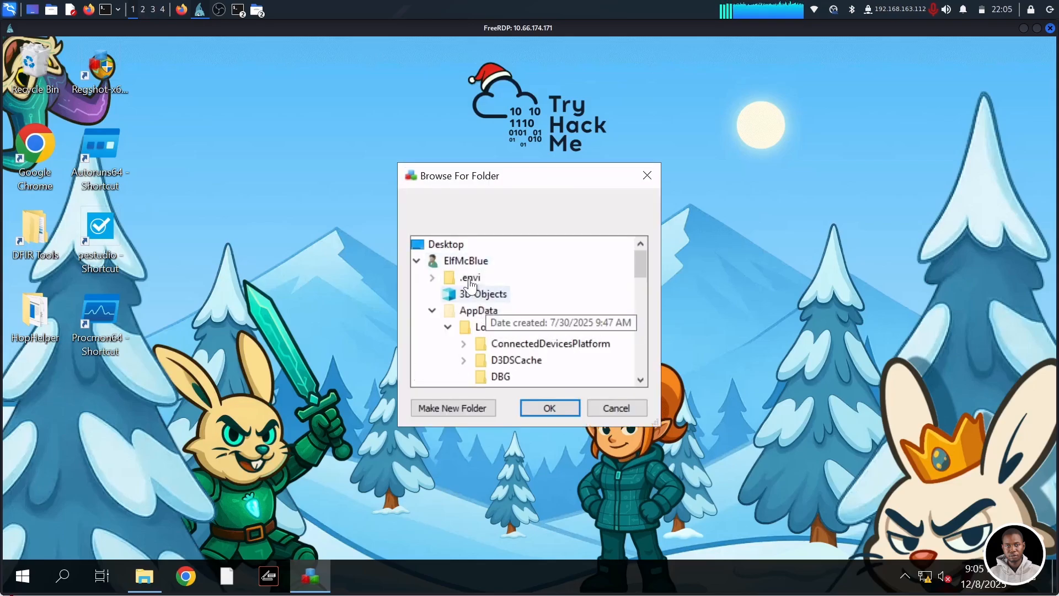
left_click(449, 244)
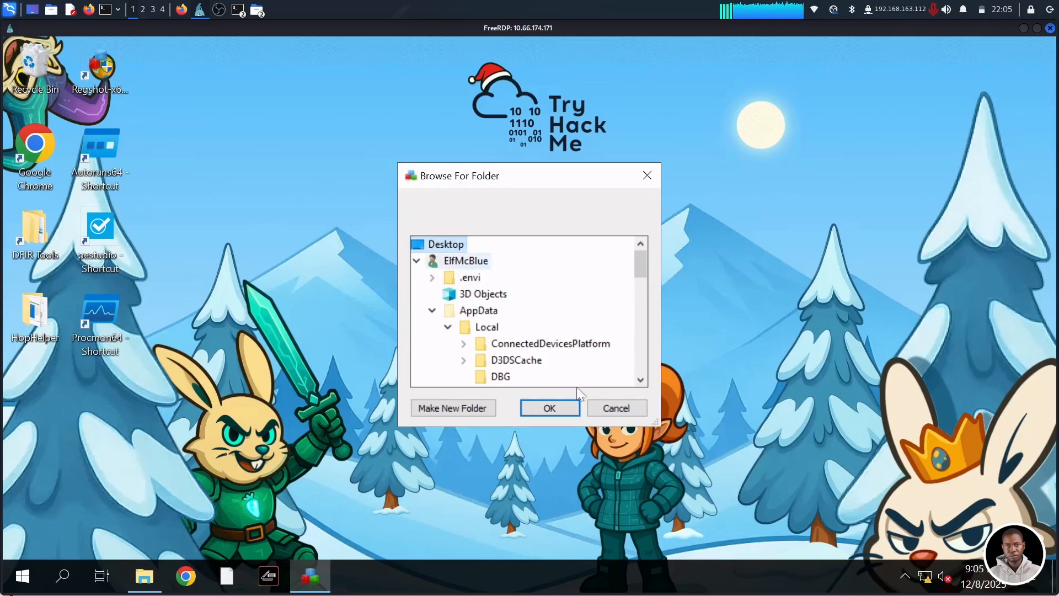
left_click(558, 409)
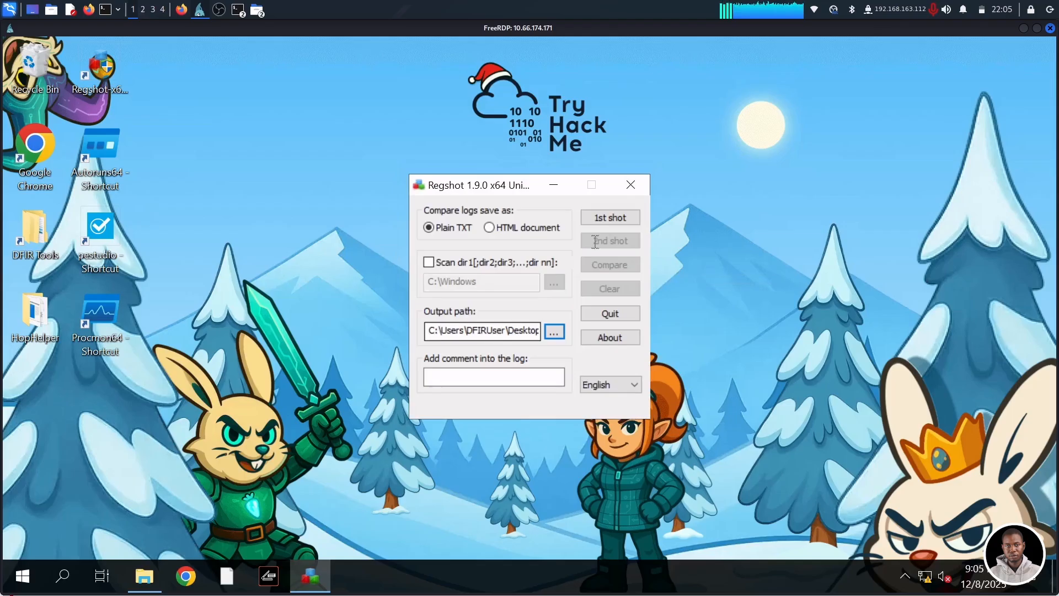
left_click(604, 219)
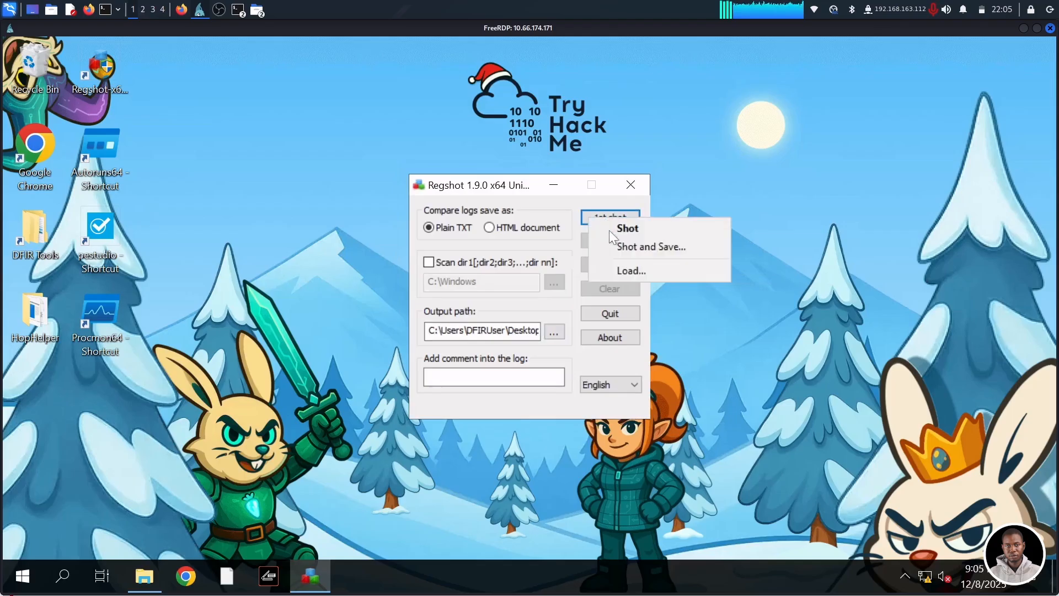
left_click(626, 234)
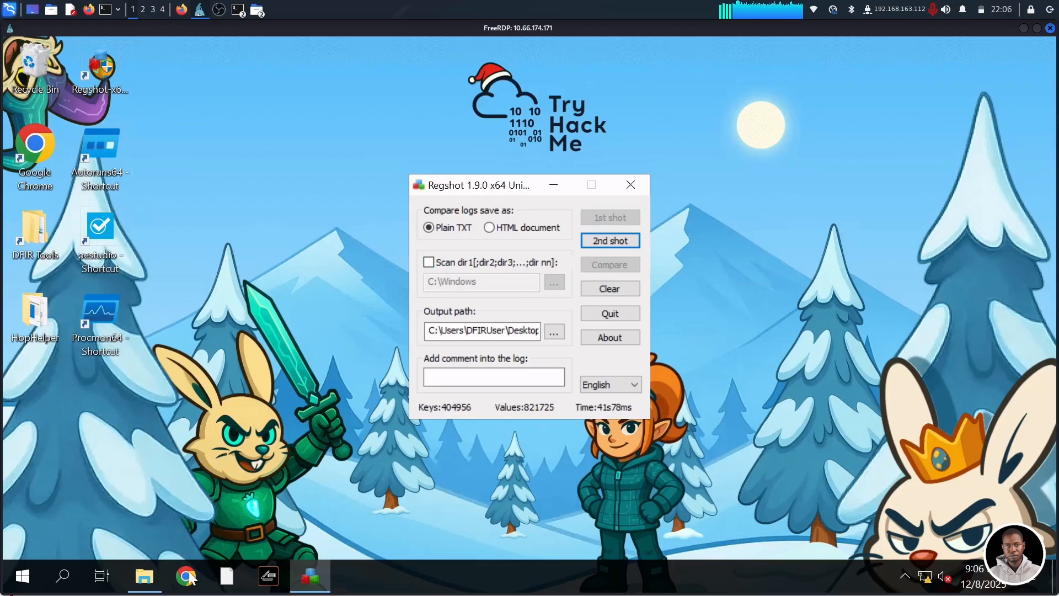
Run HopHelper.exe from the HopHelper folder, with that window moved clear of Regshot, and dismiss the HopHelper message
left_click(144, 577)
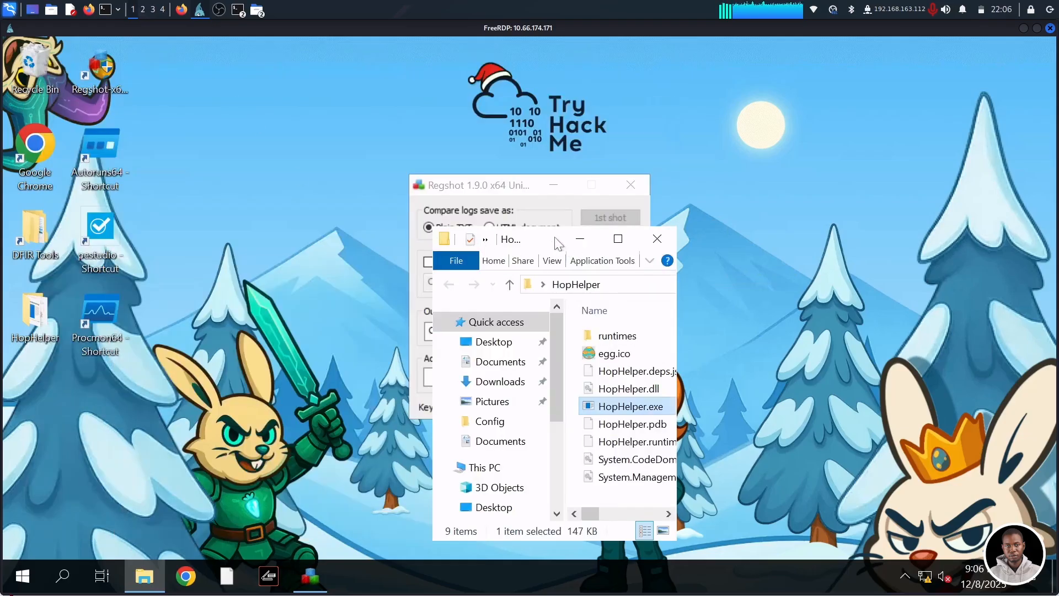
left_click_drag(554, 236, 809, 144)
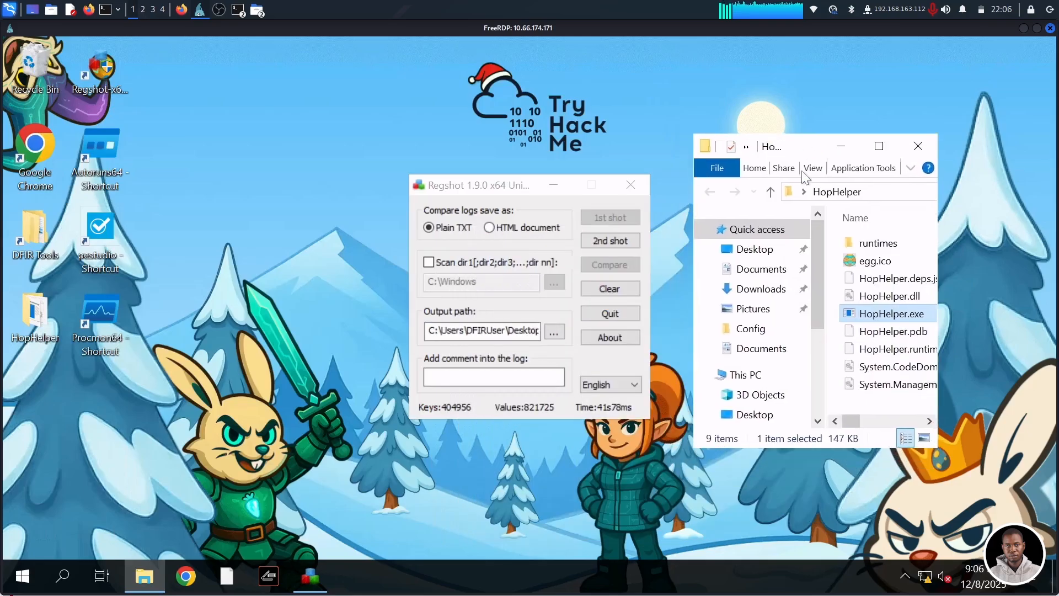
double_click(872, 313)
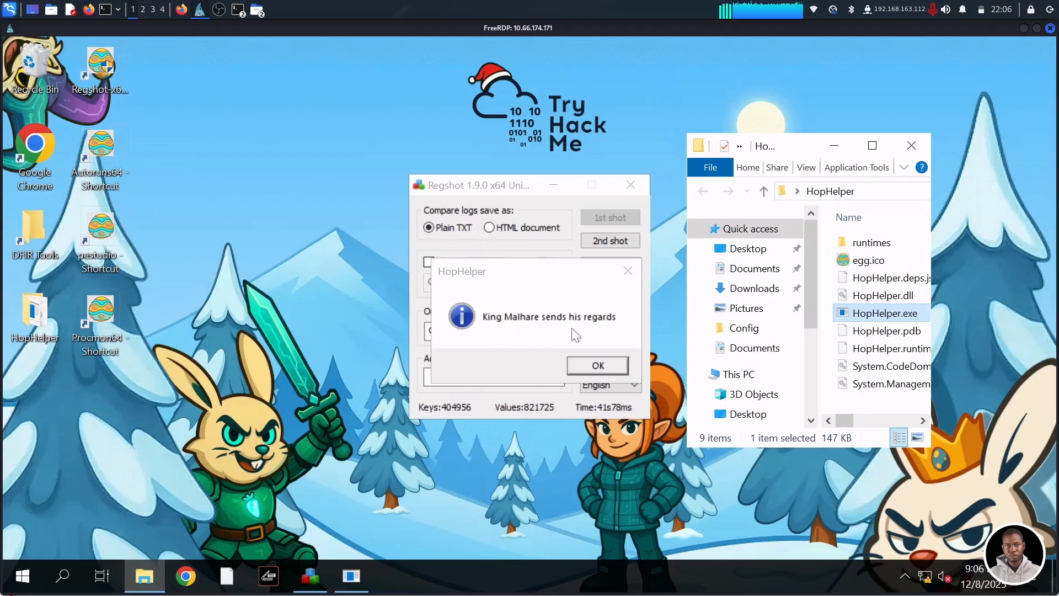
left_click(594, 366)
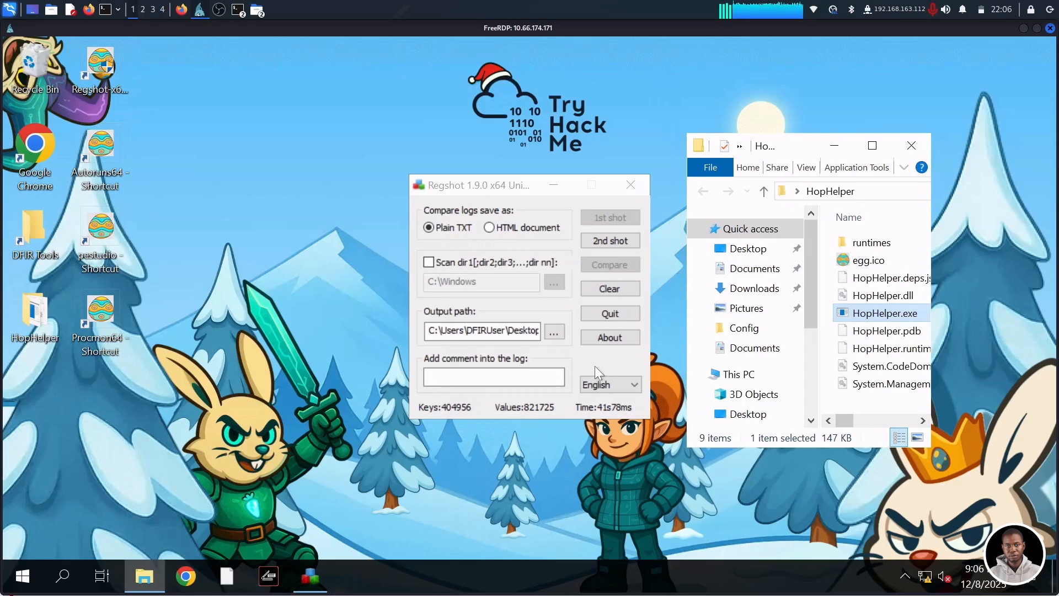
Take the second registry shot in Regshot and compare the two shots
left_click(605, 243)
left_click(627, 256)
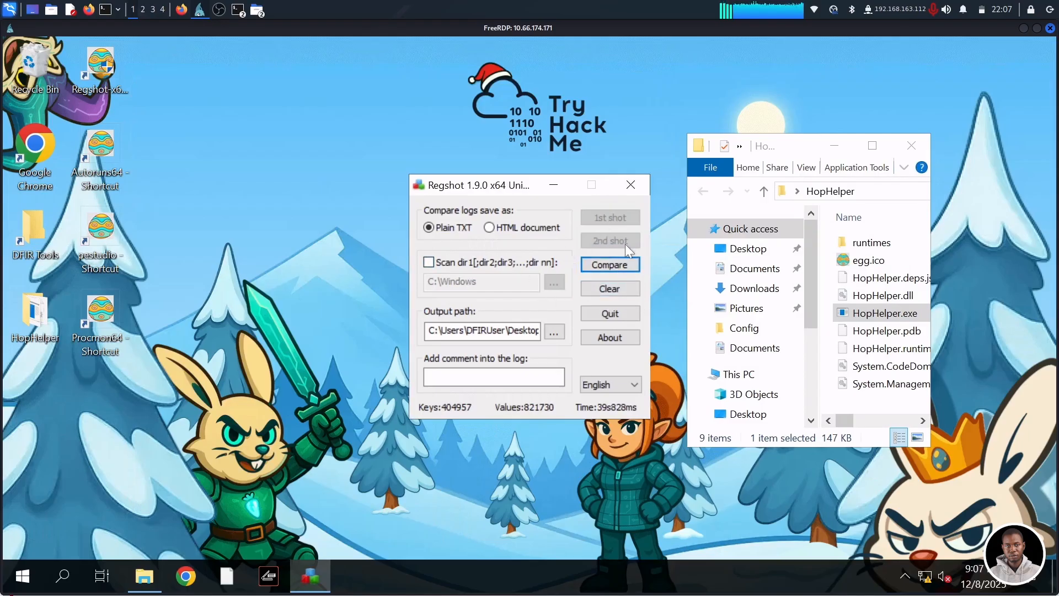
left_click(607, 268)
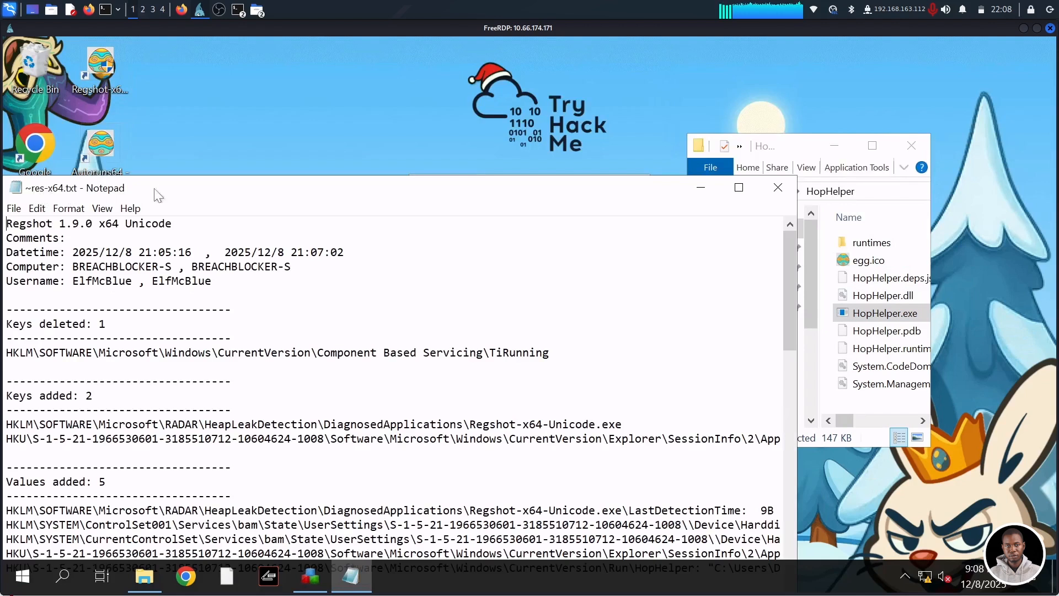
Maximize the Regshot comparison report and review its added and modified values down to the total changes line
left_click(739, 188)
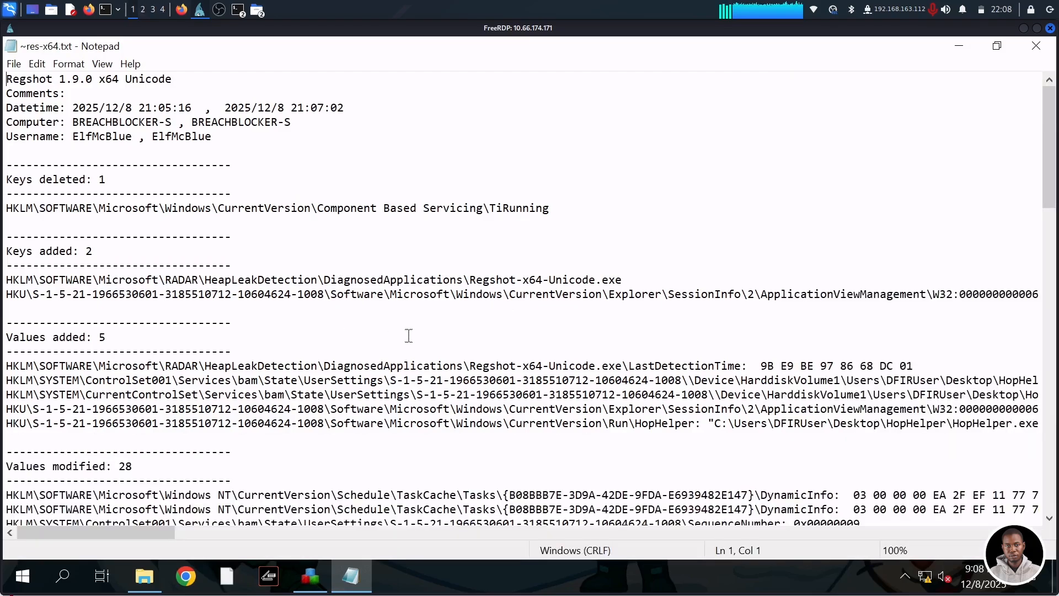
scroll(404, 345, "down", 5)
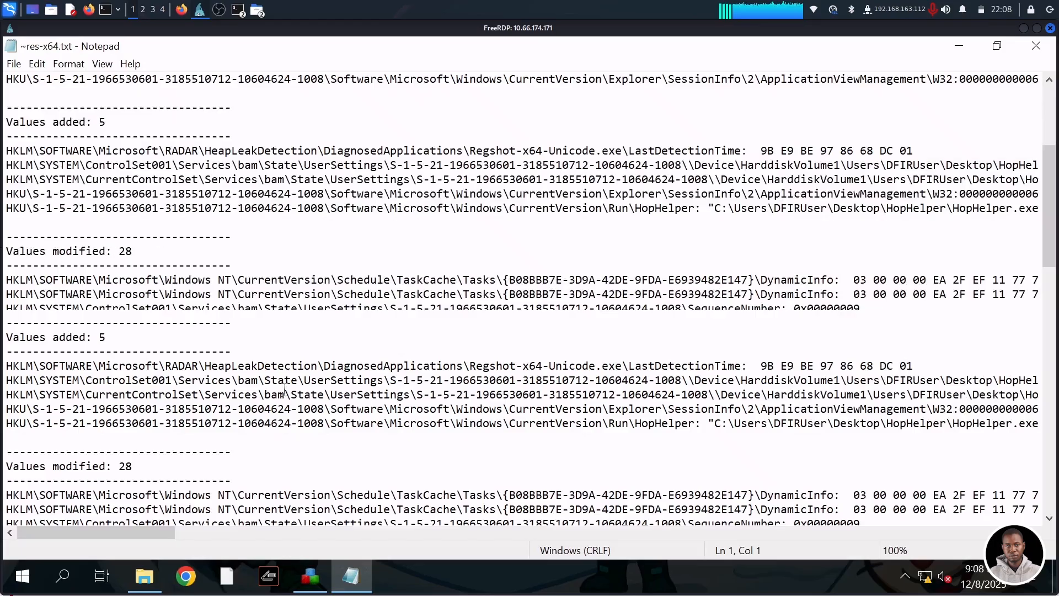
left_click_drag(6, 251, 132, 251)
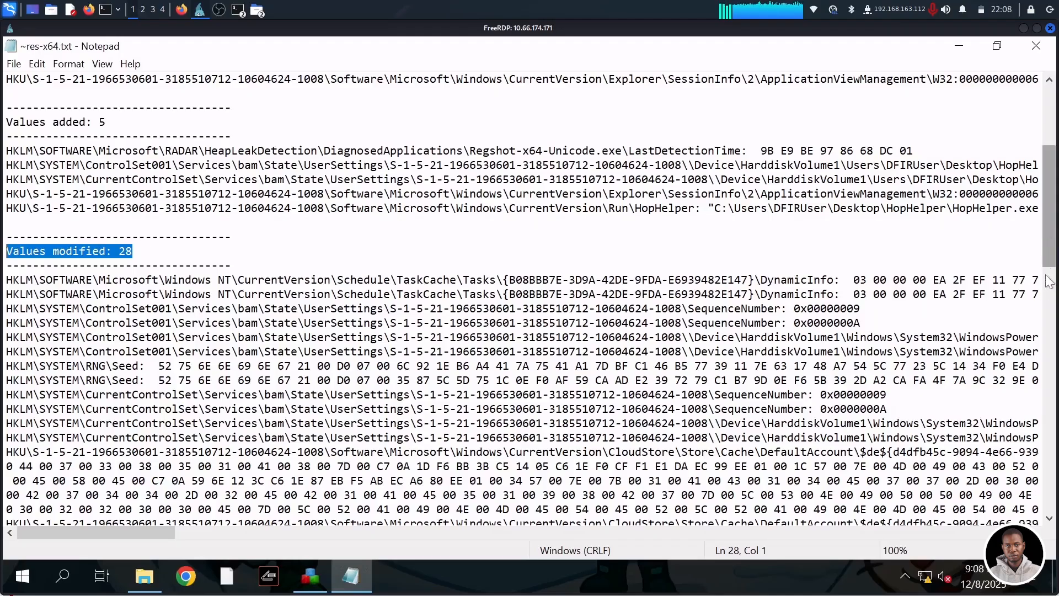
scroll(1056, 469, "down", 1)
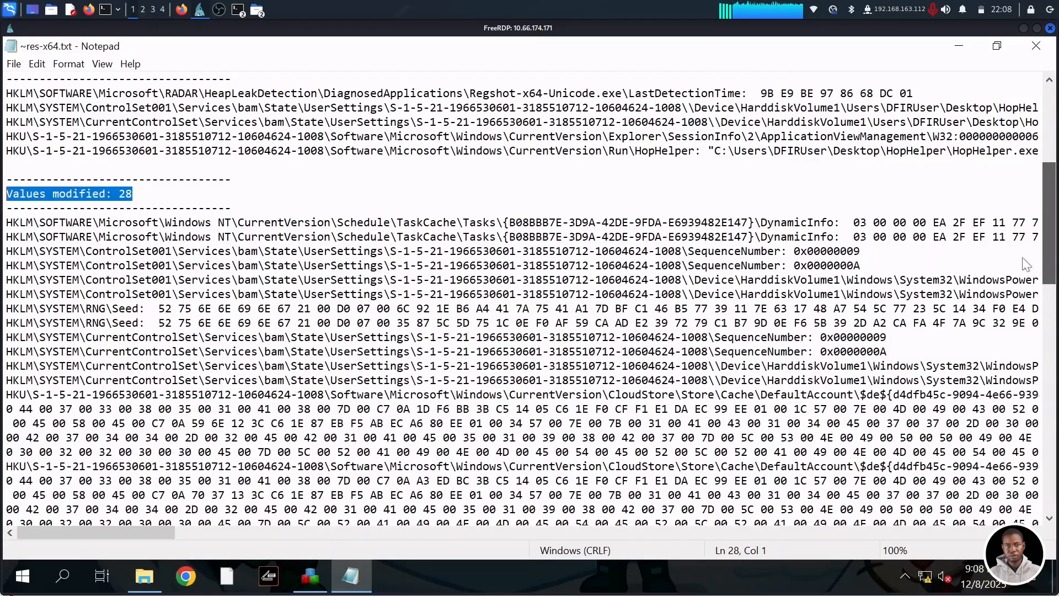
scroll(1007, 246, "down", 15)
left_click(1005, 251)
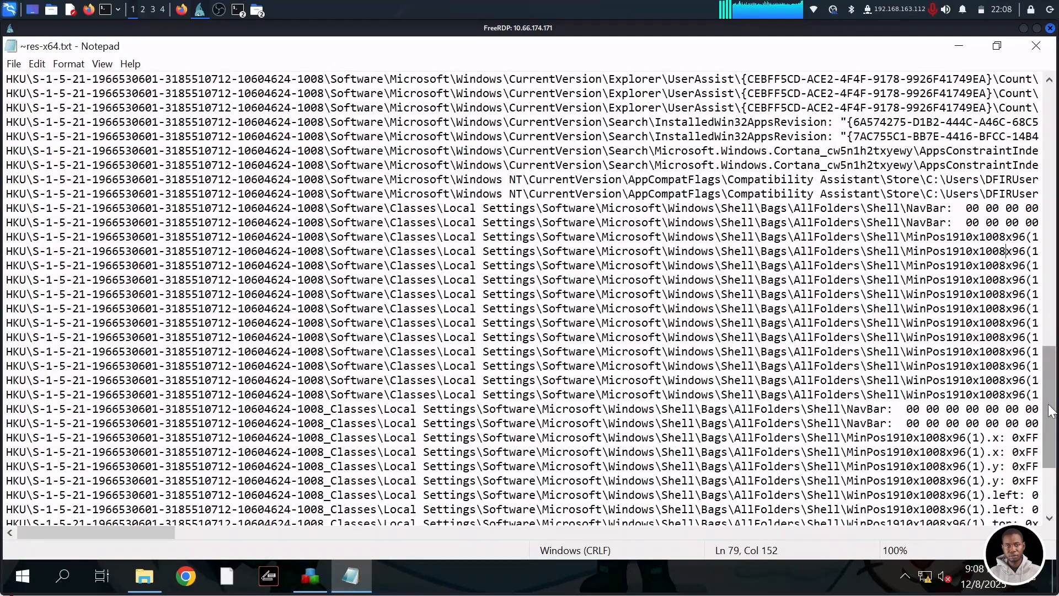
scroll(982, 472, "down", 4)
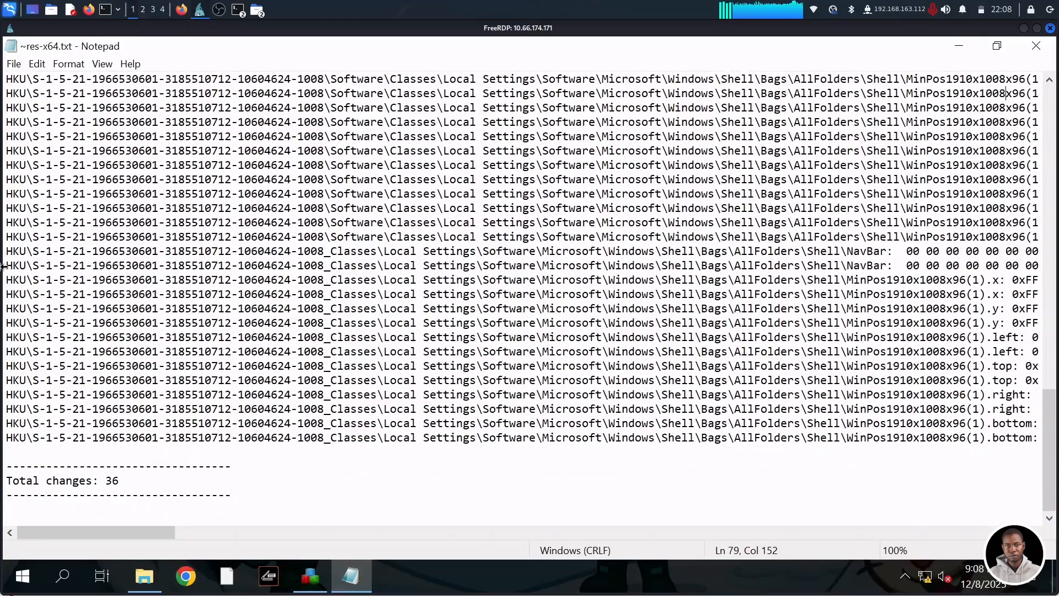
left_click_drag(133, 494, 3, 480)
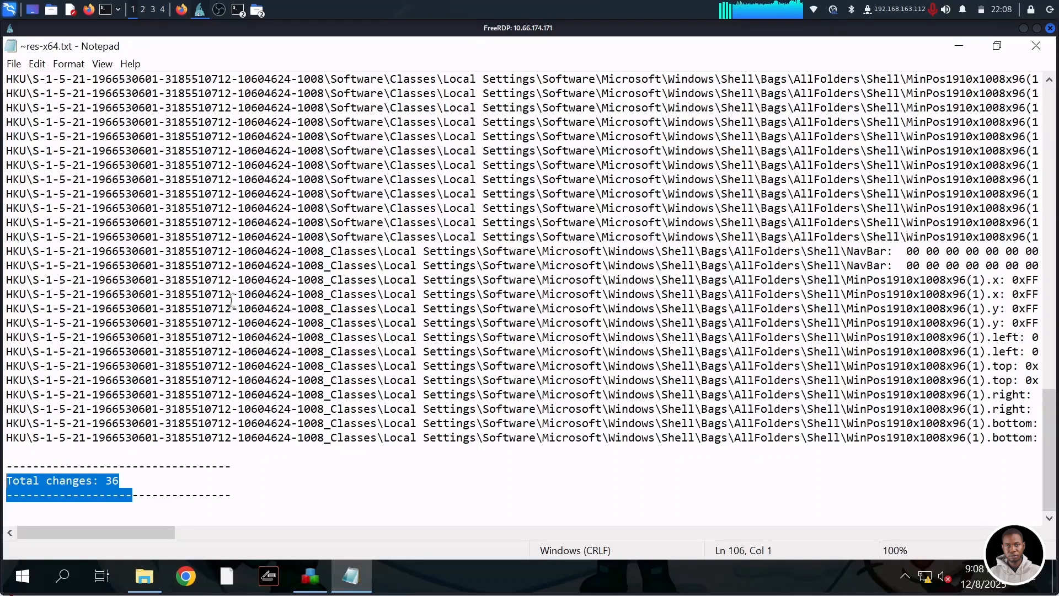
Search the Regshot report downwards for "hophelper"
scroll(69, 287, "up", 3)
left_click(577, 298)
key("ctrl+f")
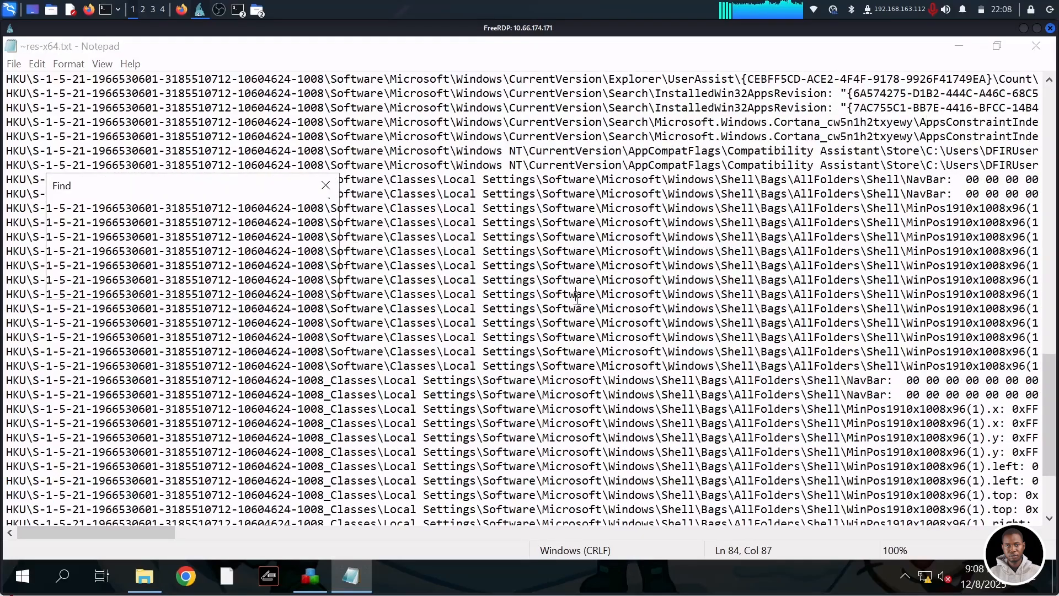
type("hophelper")
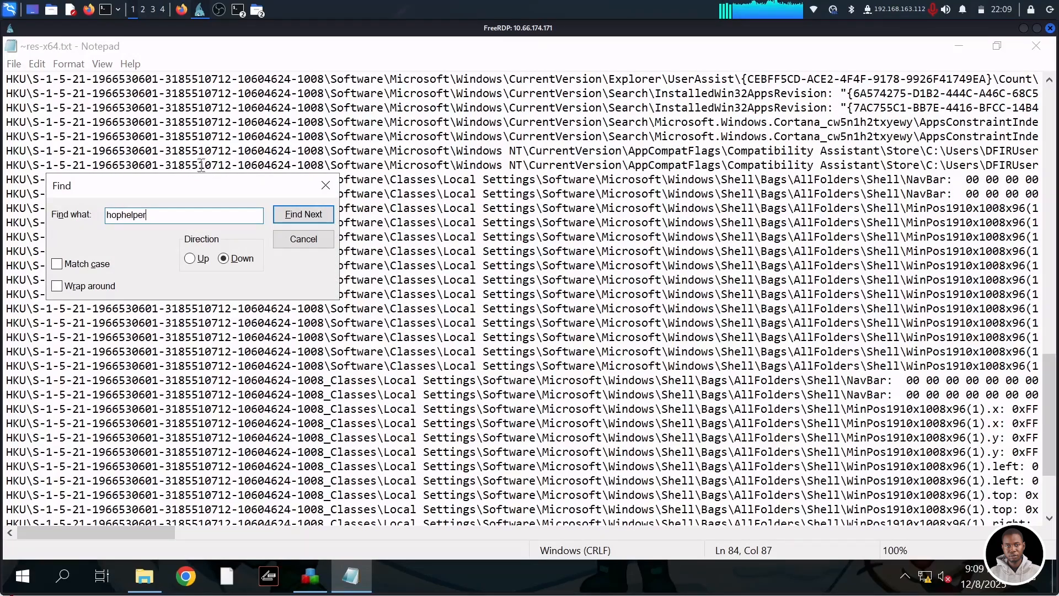
left_click(293, 215)
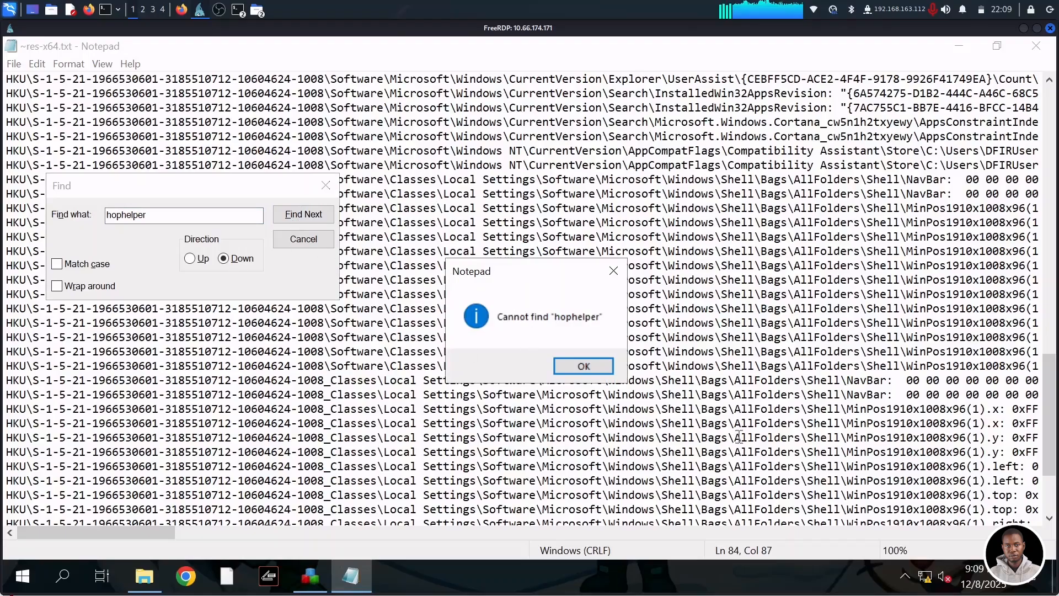
key("Return")
Search the report upwards for "hophelper", inspect the matching registry line from its start, and close the search
left_click(189, 259)
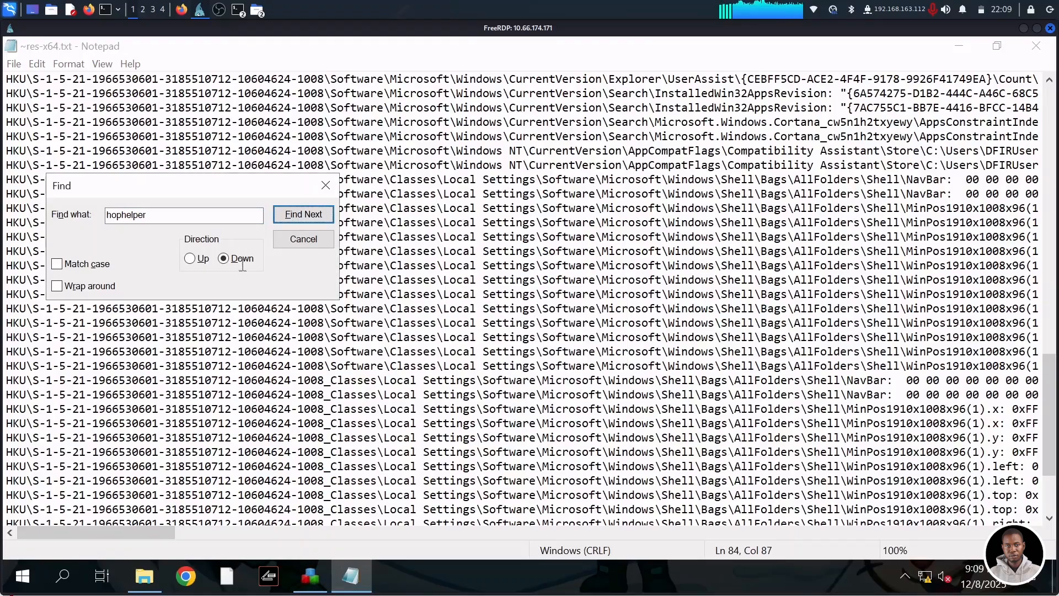
left_click(316, 218)
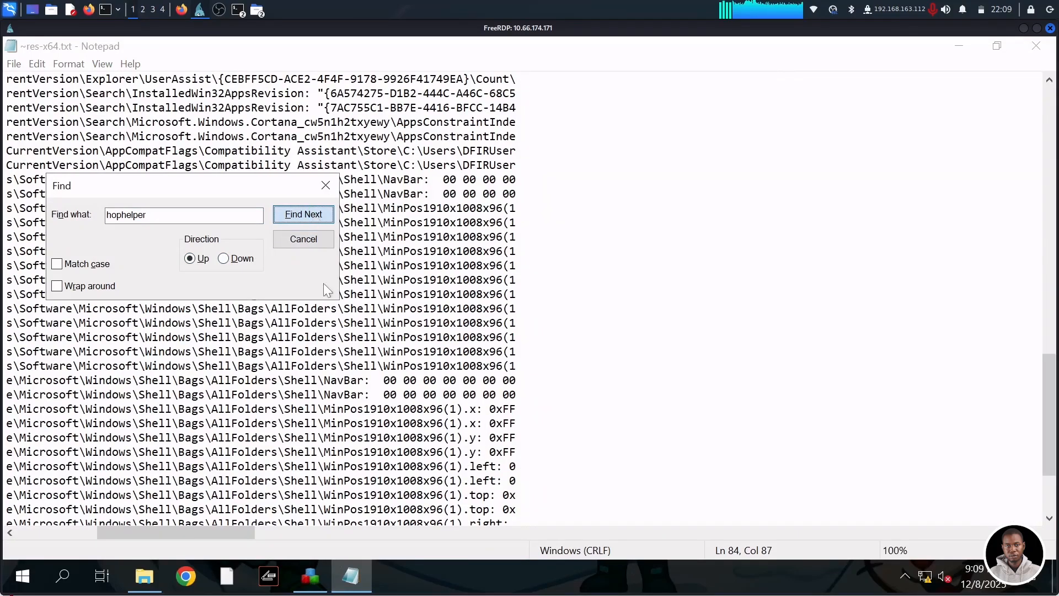
left_click_drag(208, 533, 2, 520)
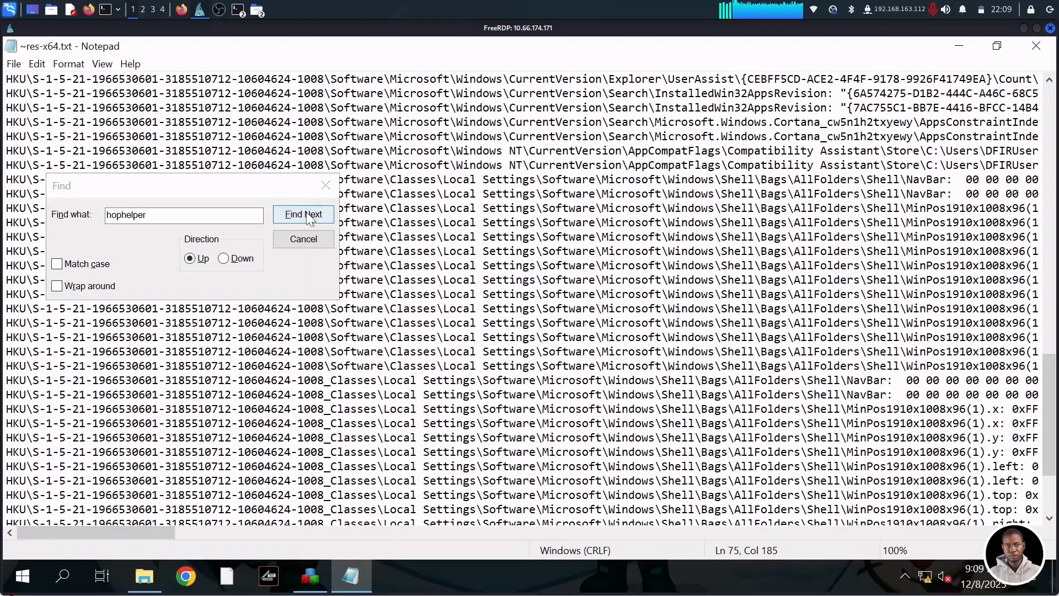
left_click(309, 218)
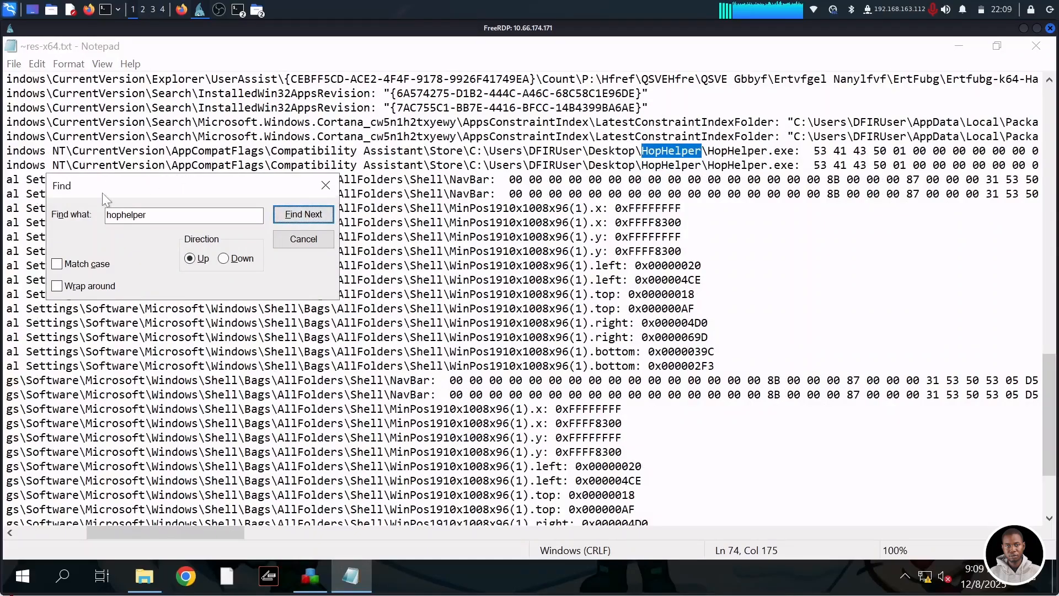
left_click(120, 531)
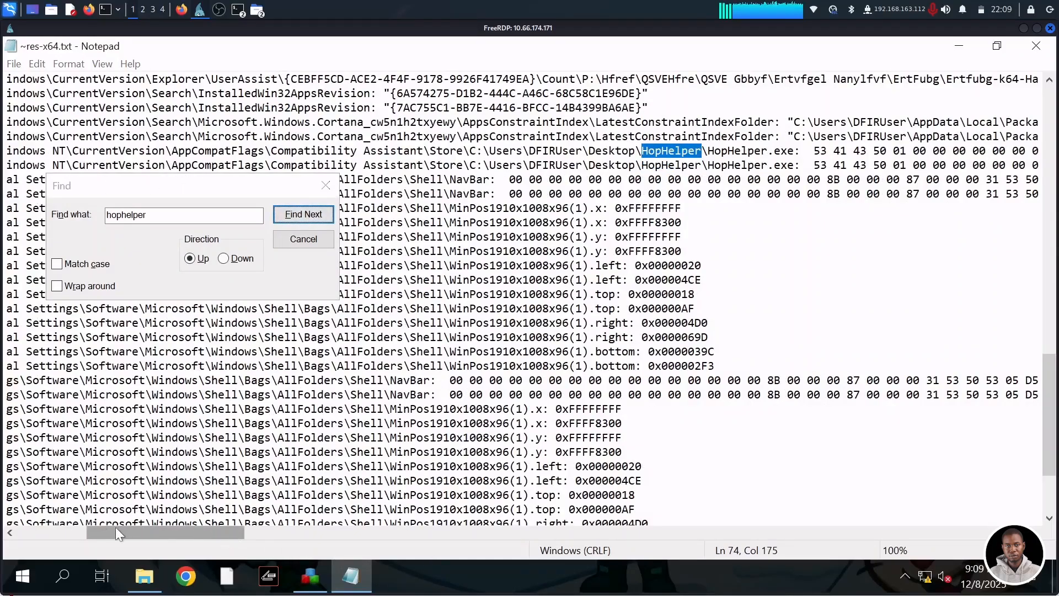
left_click(12, 531)
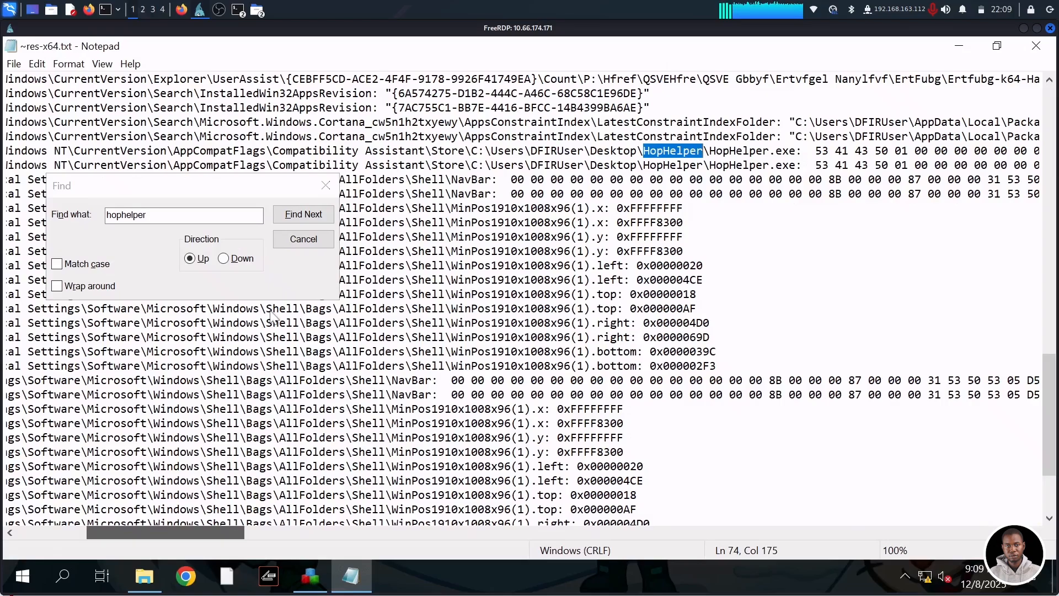
scroll(271, 316, "left", 5)
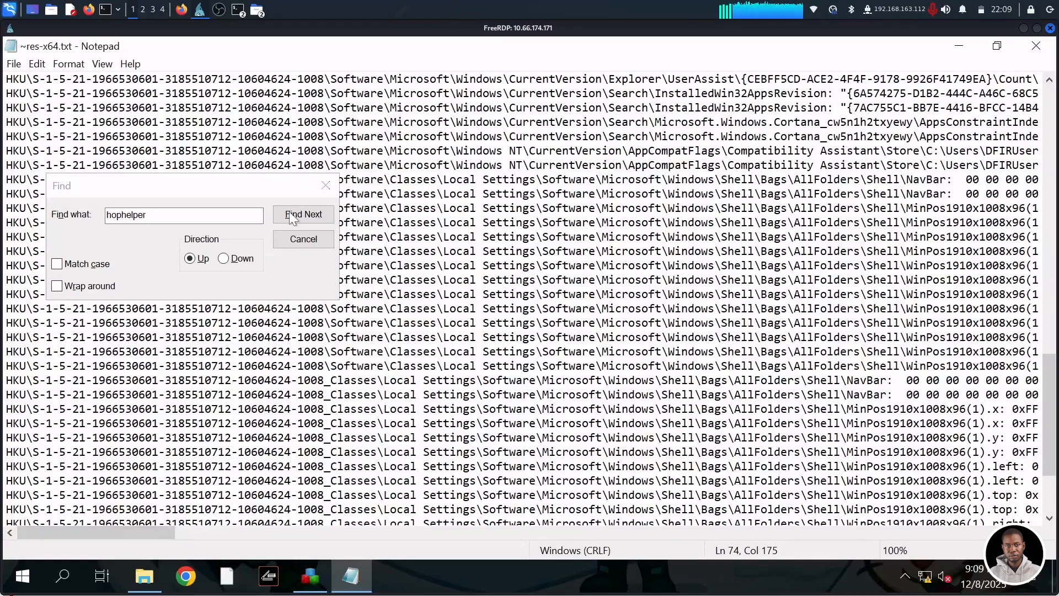
left_click(326, 185)
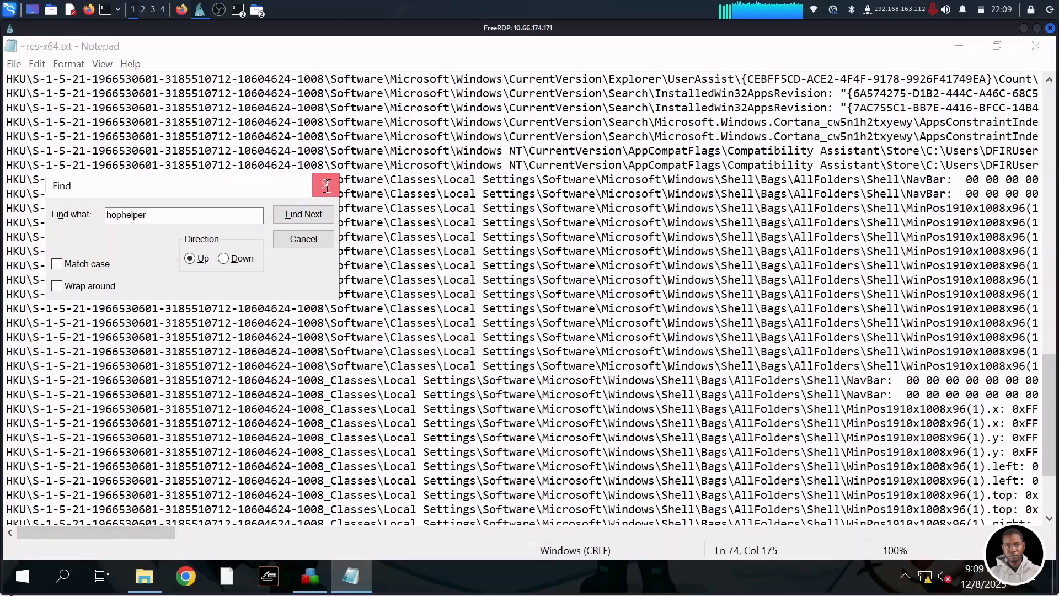
left_click(326, 185)
Return to the start of the report and search upwards for HopHelper through the entries under Values added
left_click_drag(1055, 431, 1058, 300)
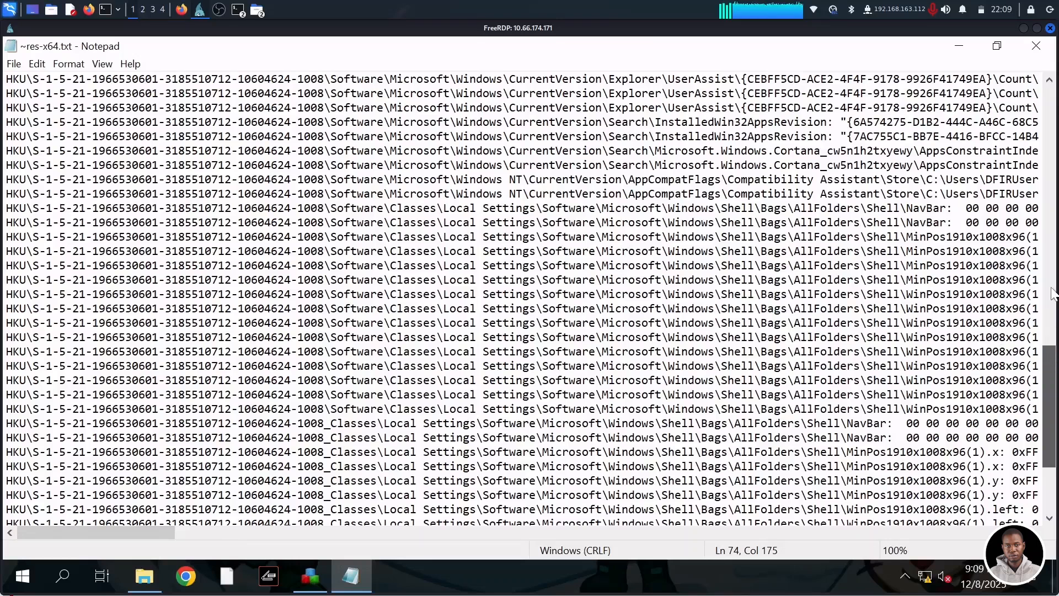
left_click_drag(1051, 382, 1048, 111)
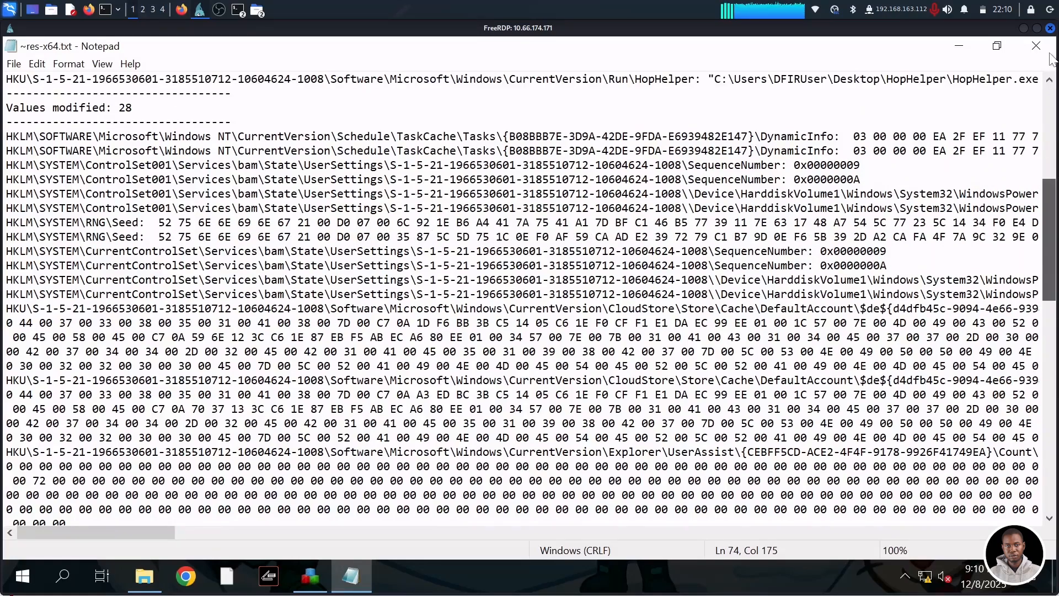
scroll(855, 225, "up", 8)
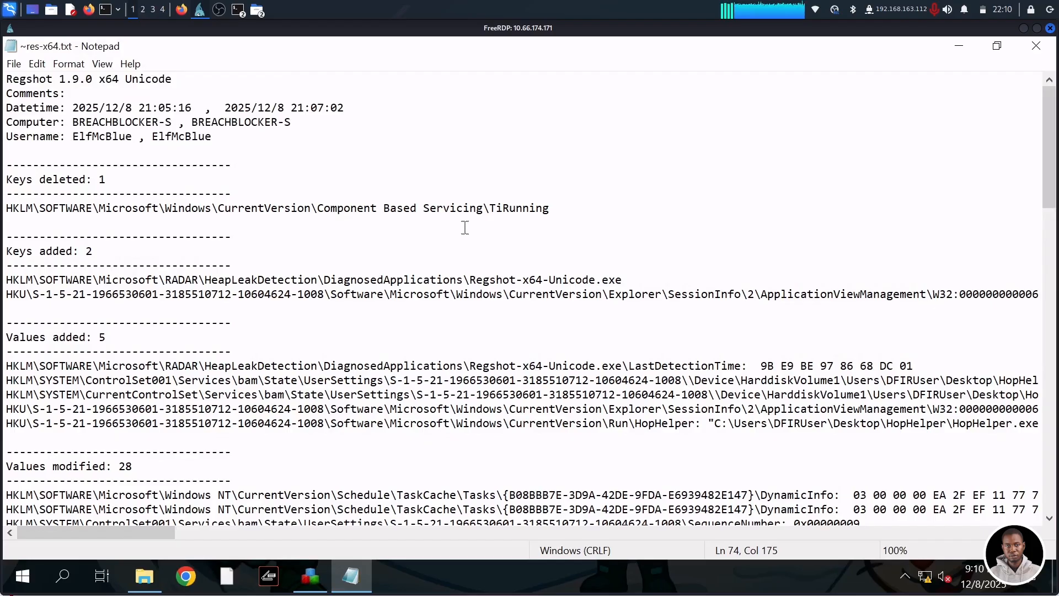
key("ctrl+f")
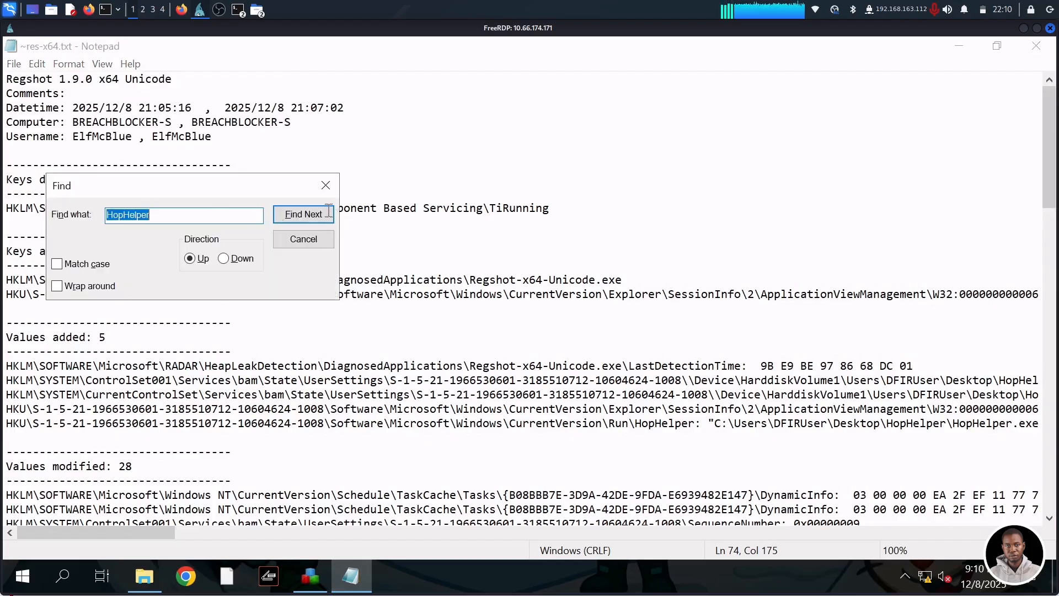
left_click(283, 221)
left_click(223, 259)
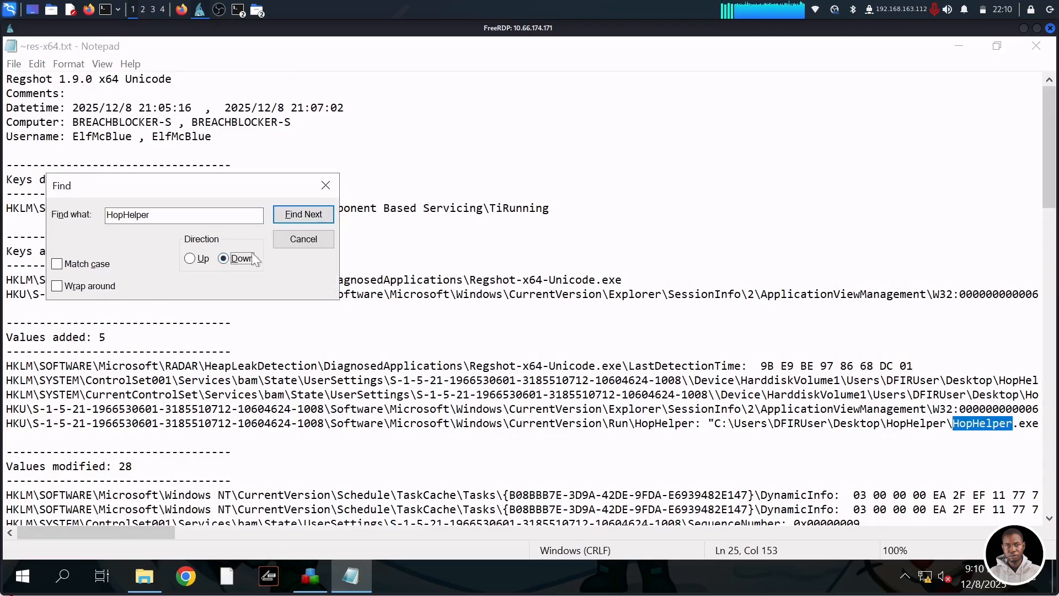
left_click(190, 259)
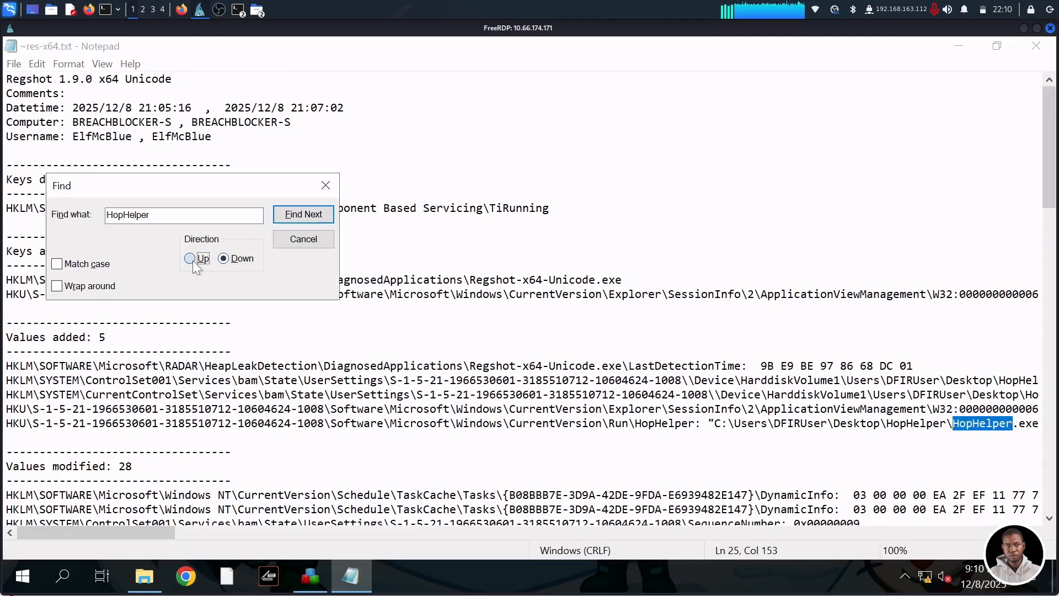
left_click(302, 220)
left_click(300, 217)
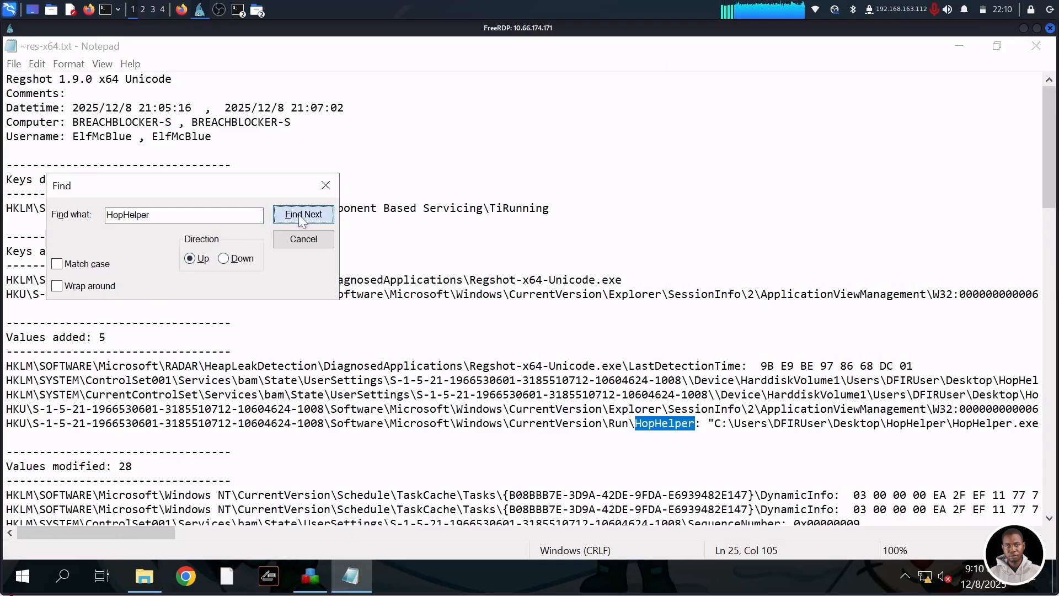
left_click(301, 219)
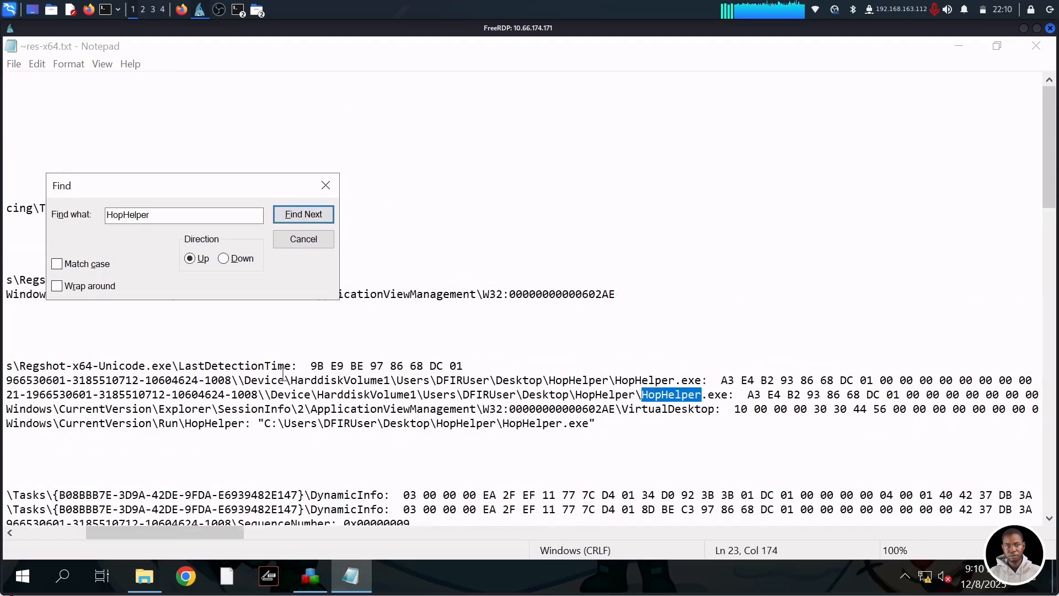
Examine the HopHelper.exe paths under Values added, searching downwards through the matches, and return to the start of the lines
left_click_drag(291, 381, 403, 380)
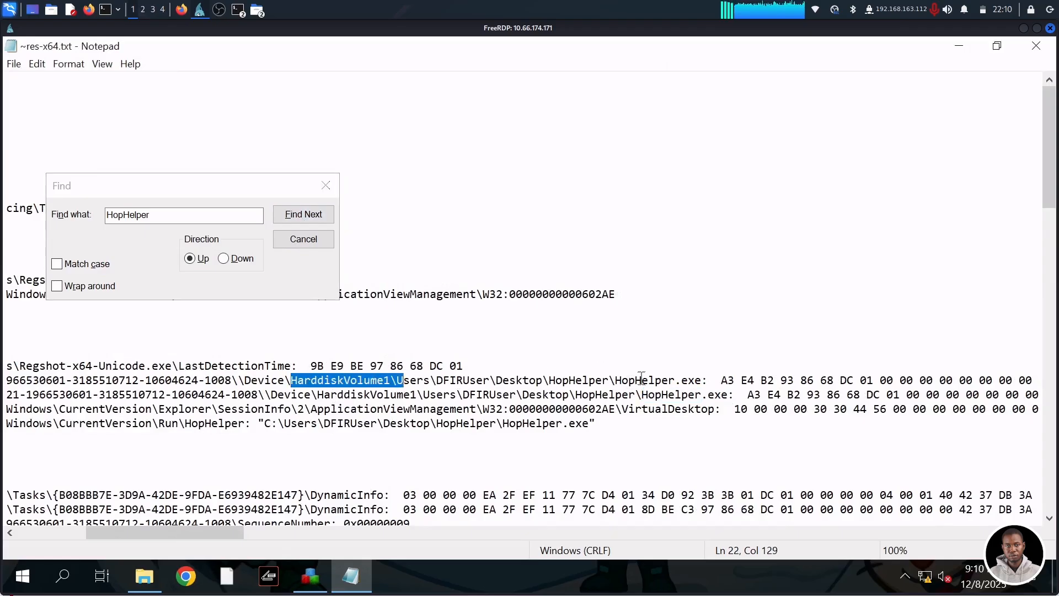
left_click(437, 380)
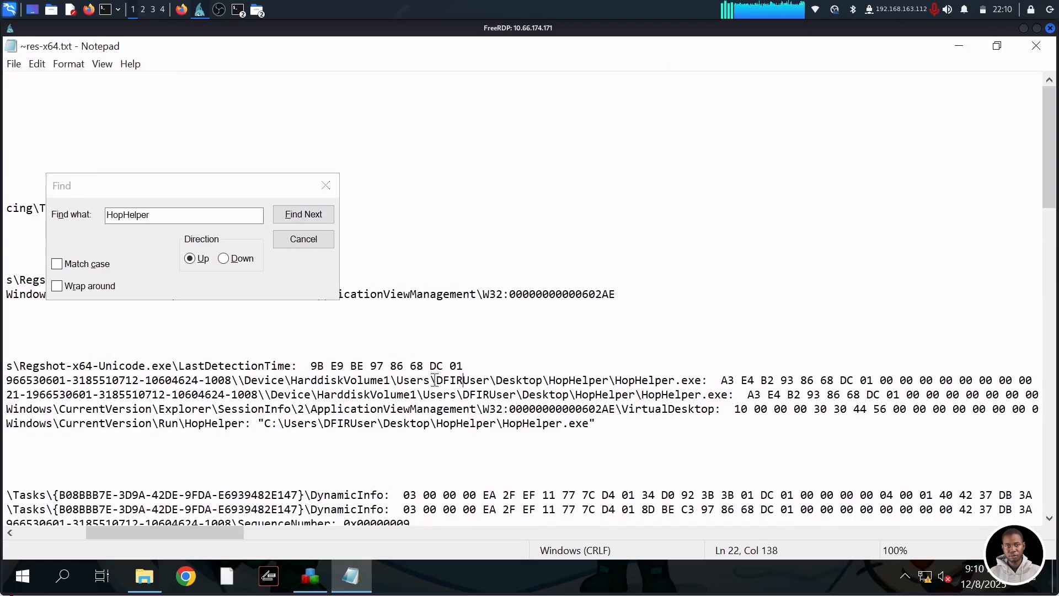
left_click(485, 380, "shift")
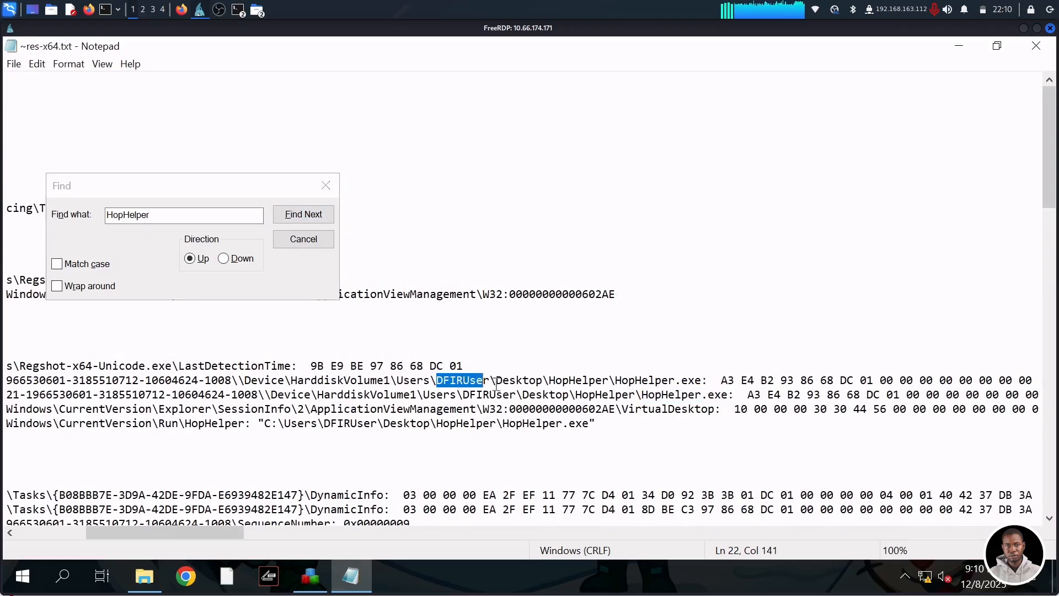
left_click(224, 260)
left_click(306, 214)
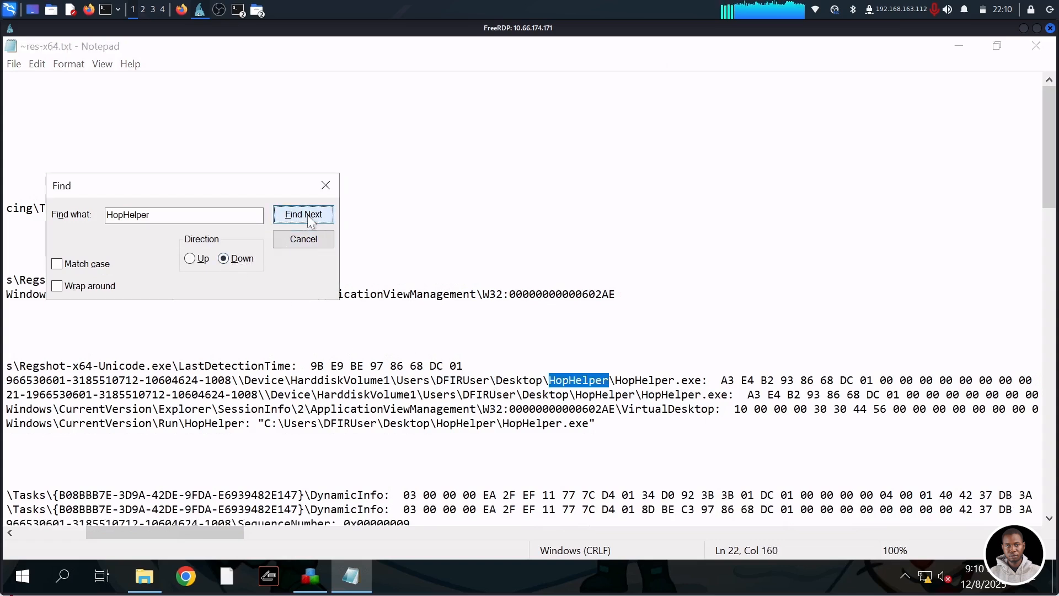
left_click(307, 214)
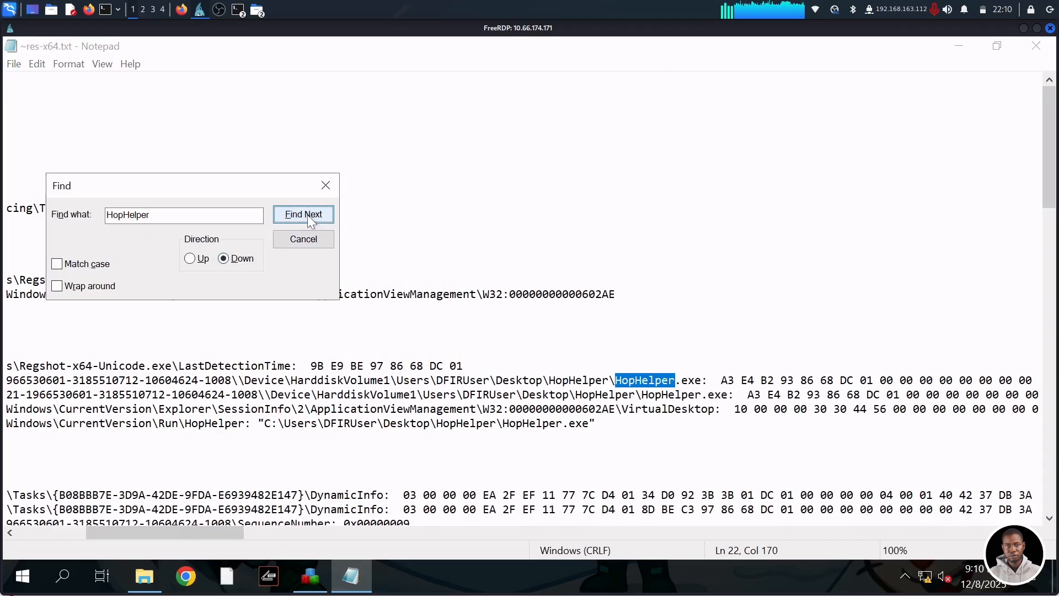
left_click(307, 214)
left_click(306, 214)
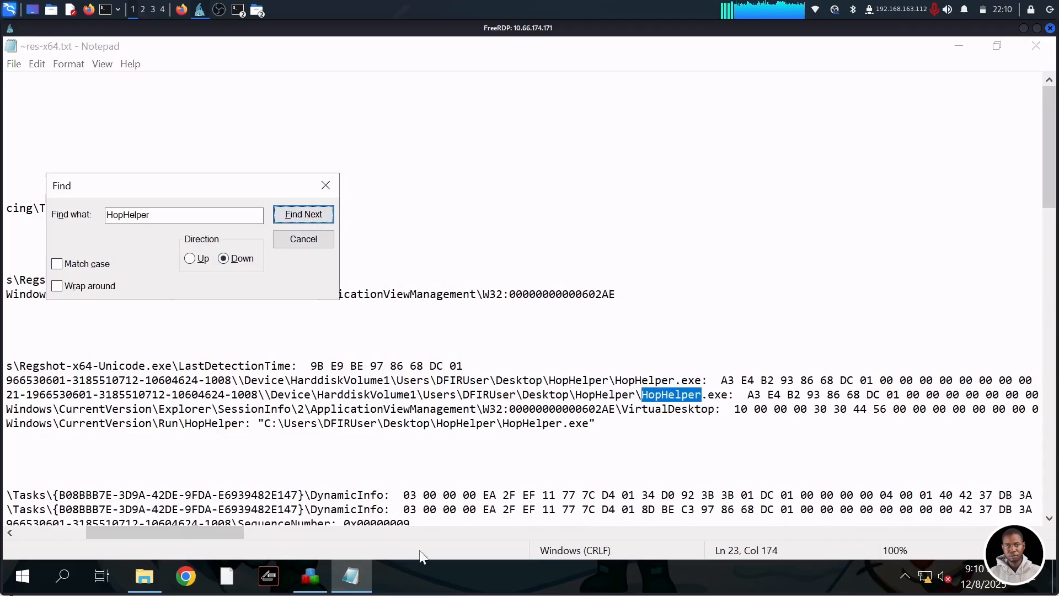
left_click(193, 531)
left_click_drag(69, 535, 30, 533)
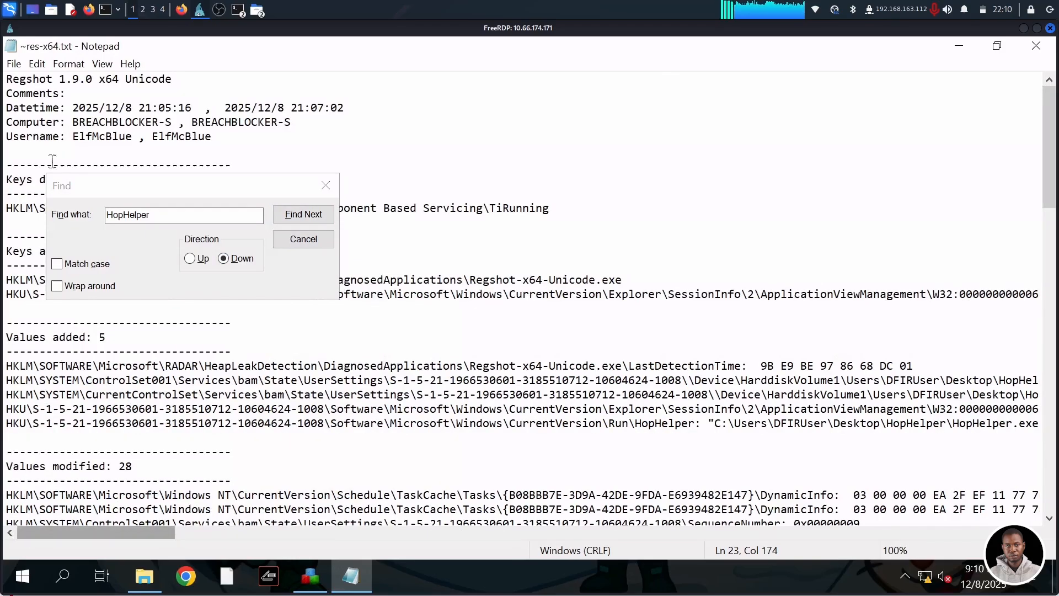
Check the registry persistence question in the TryHackMe room in Firefox, and return to the Regshot report on the VM
left_click(181, 10)
left_click(29, 339)
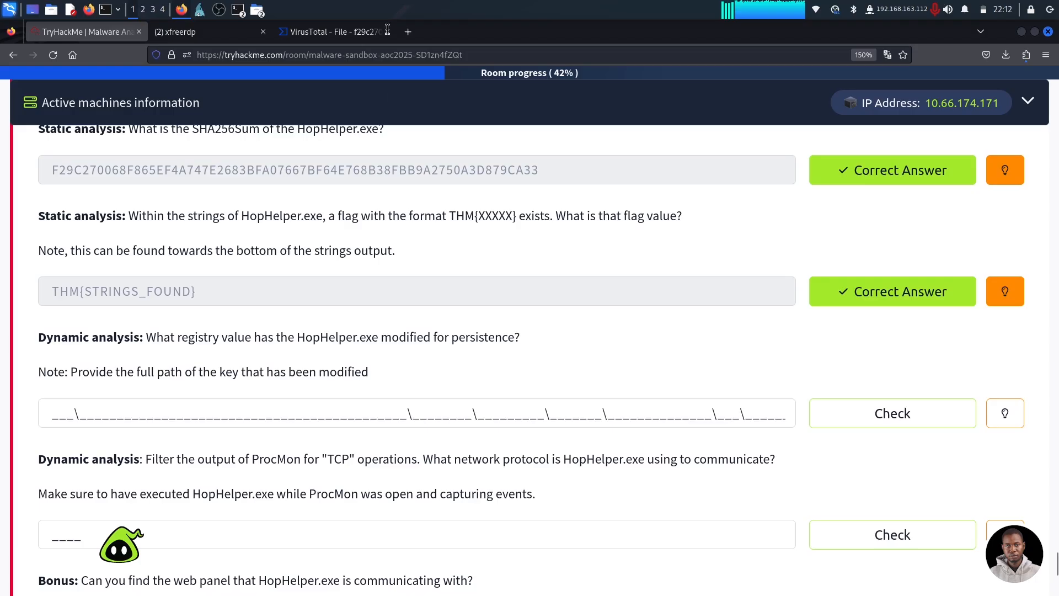
left_click(202, 11)
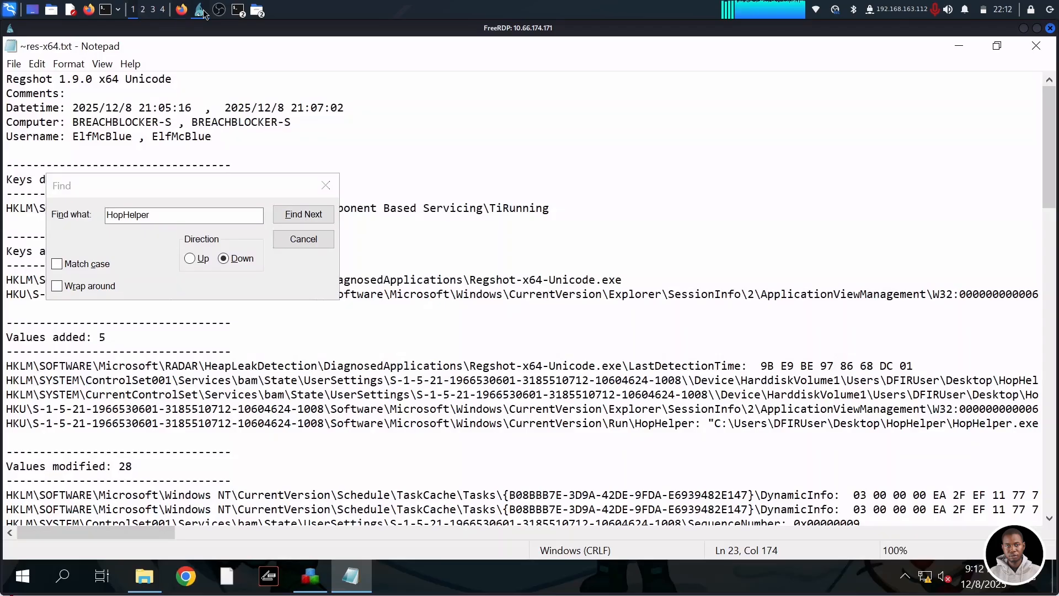
Close the search and copy the whole HKU line for CurrentVersion\Run\HopHelper under Values added, including the HopHelper.exe path
left_click(325, 185)
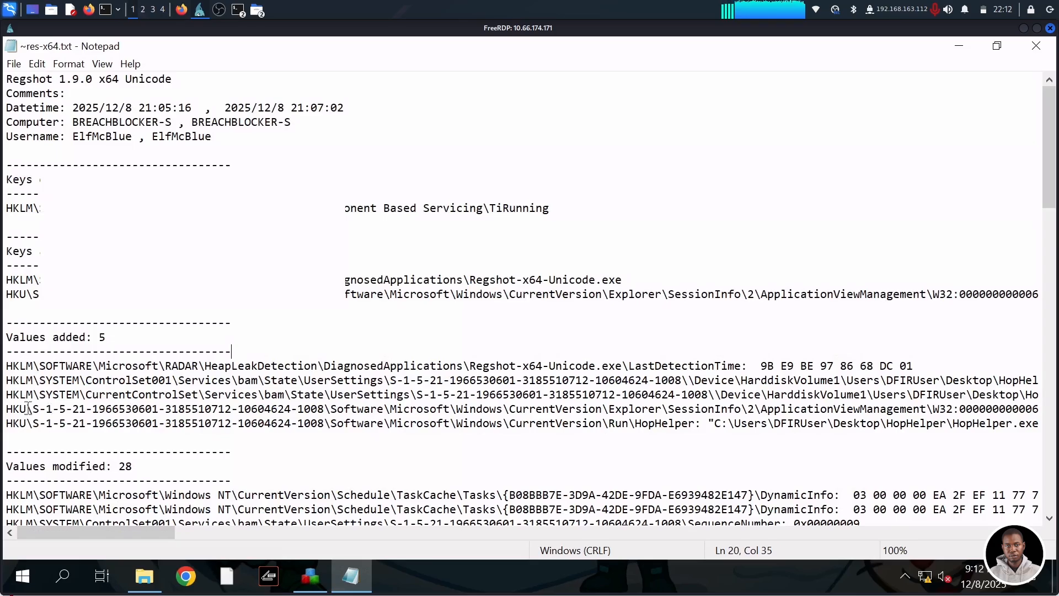
left_click(7, 409)
left_click_drag(7, 409, 28, 409)
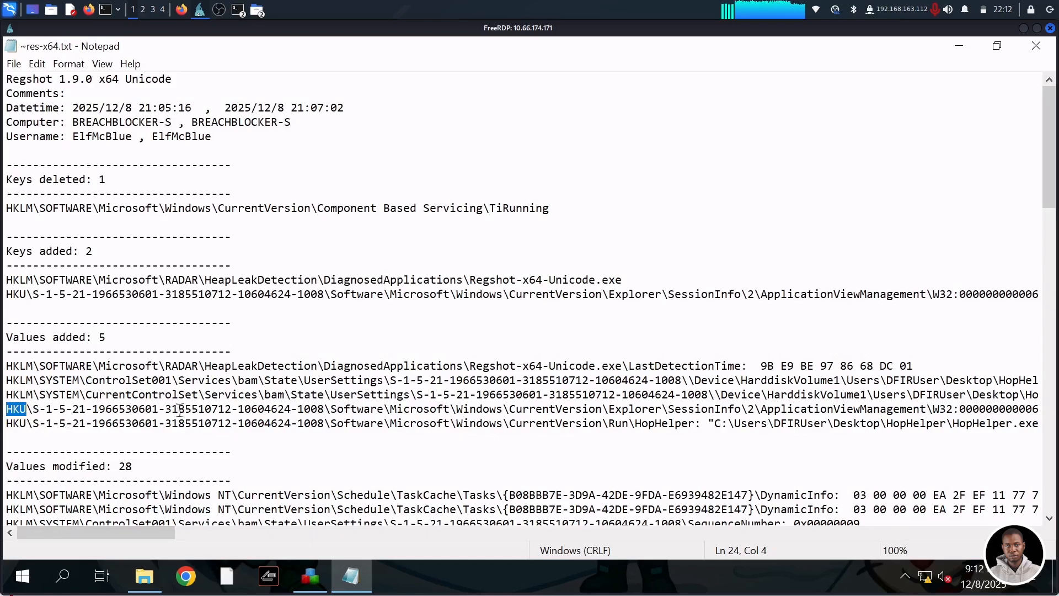
left_click(11, 423)
left_click(7, 424)
left_click_drag(6, 423, 1038, 428)
key("ctrl+c")
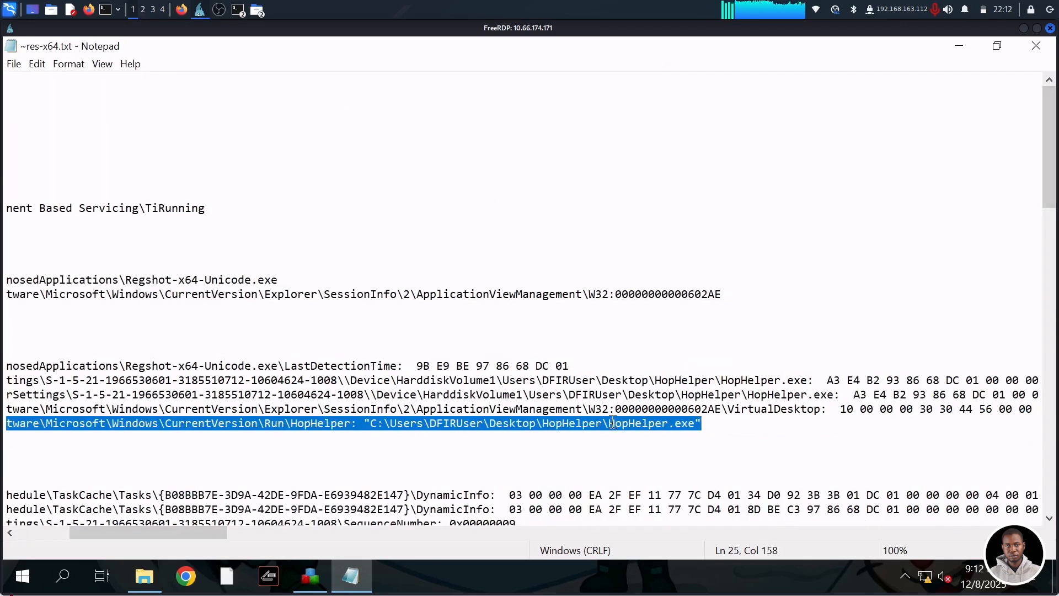
Open chatgpt.com in a new Firefox tab and ask "what is this doing" followed by the copied registry line
left_click(181, 9)
middle_click(292, 37)
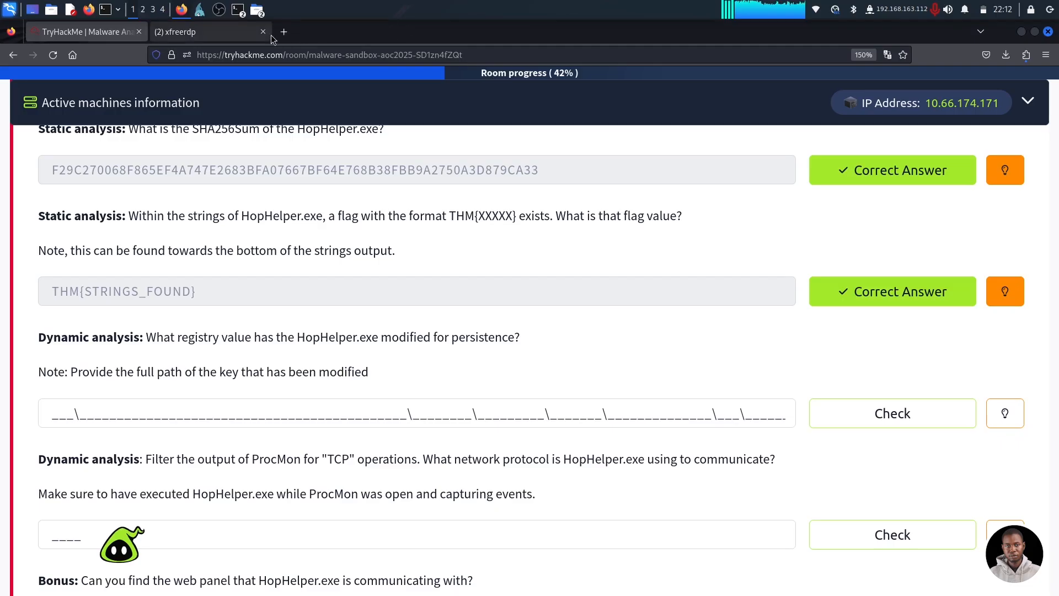
left_click(288, 36)
left_click(300, 48)
type("chatgpt.com/")
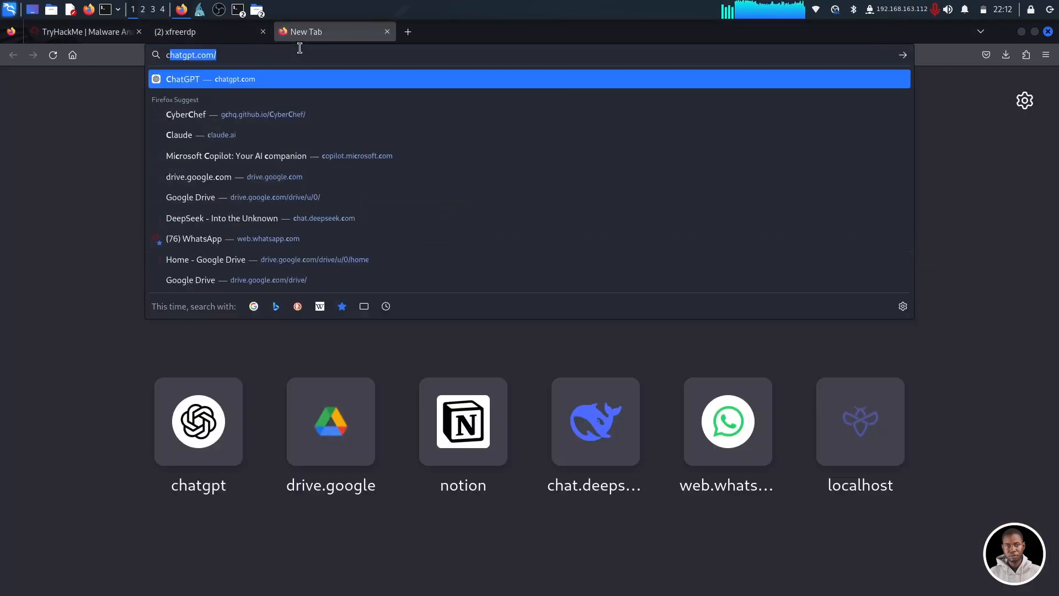
key("Return")
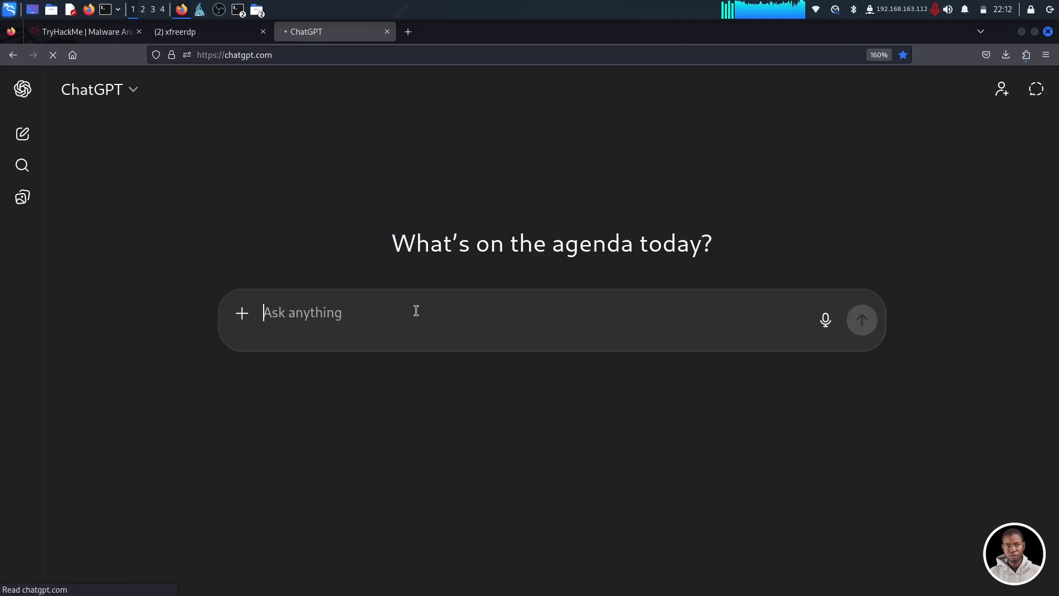
type("what is this doing")
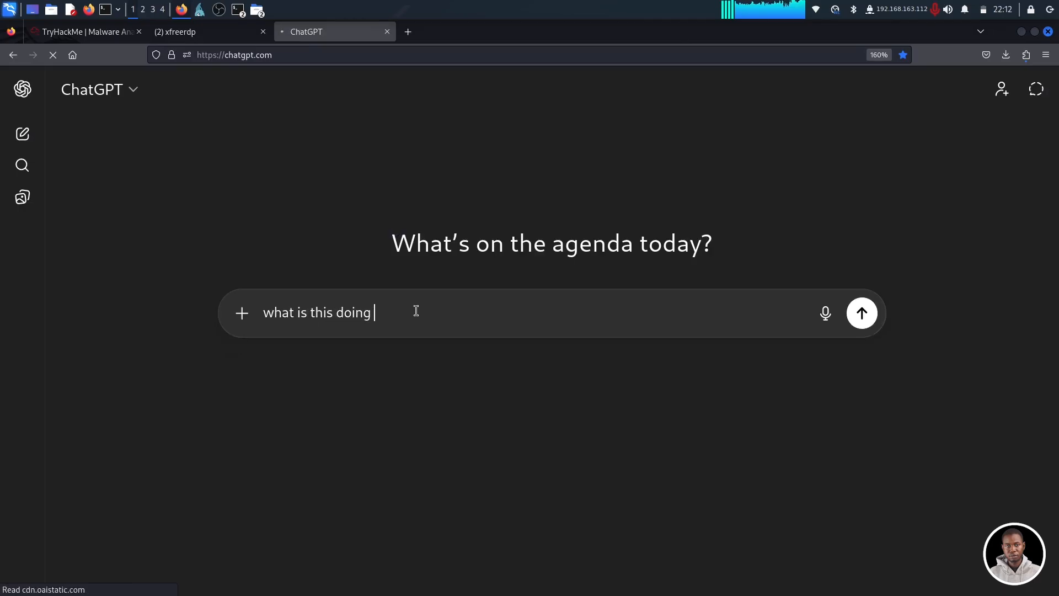
key("ctrl+v")
key("Return")
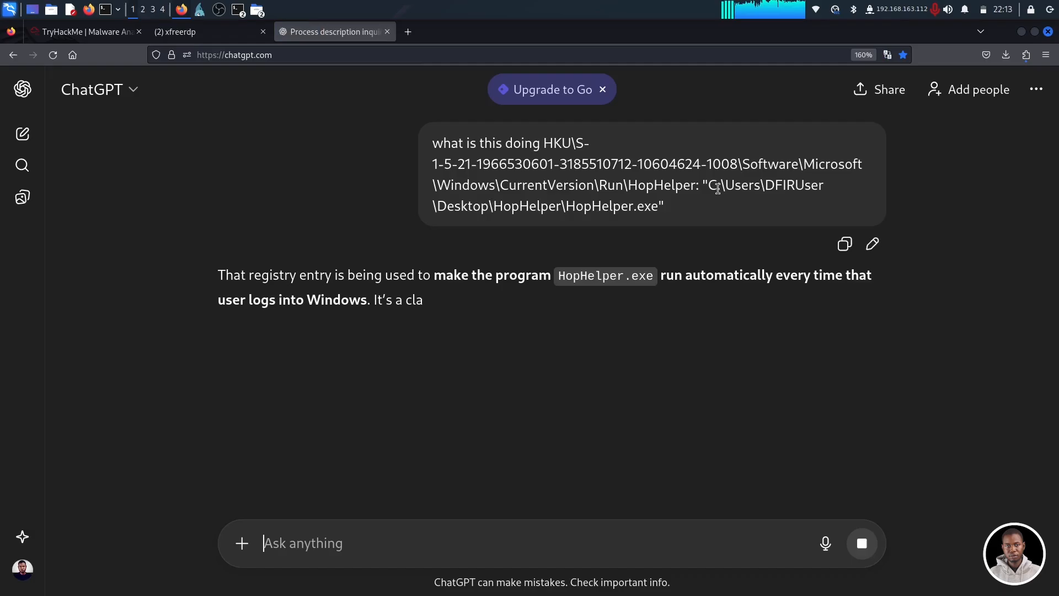
Read ChatGPT's explanation of the registry entry, distinguishing the executable path from the key path ending in Run\HopHelper
left_click_drag(709, 186, 665, 207)
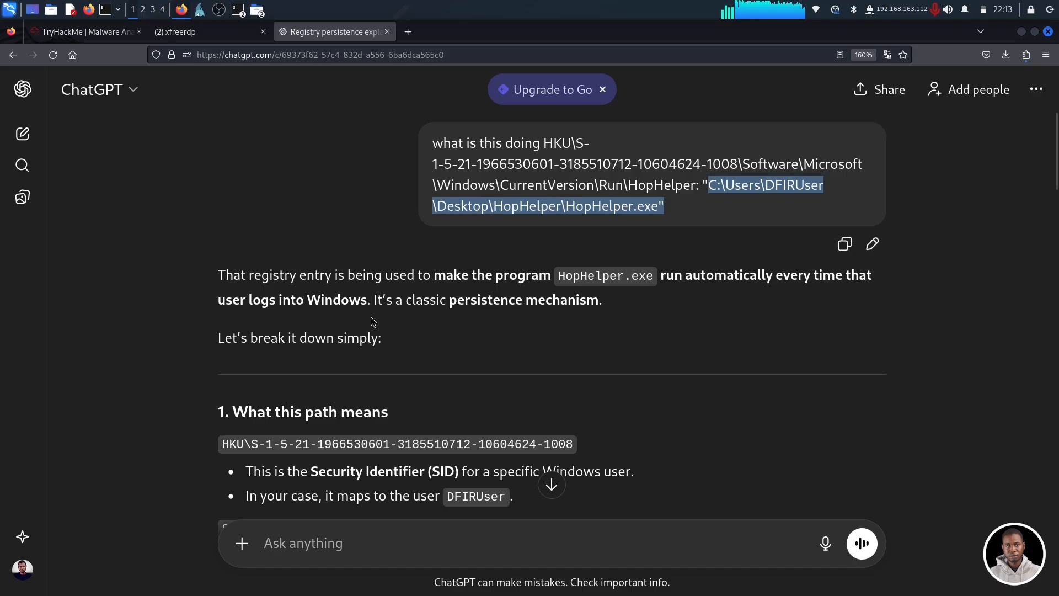
scroll(370, 320, "down", 2)
scroll(438, 320, "up", 2)
left_click_drag(543, 144, 695, 188)
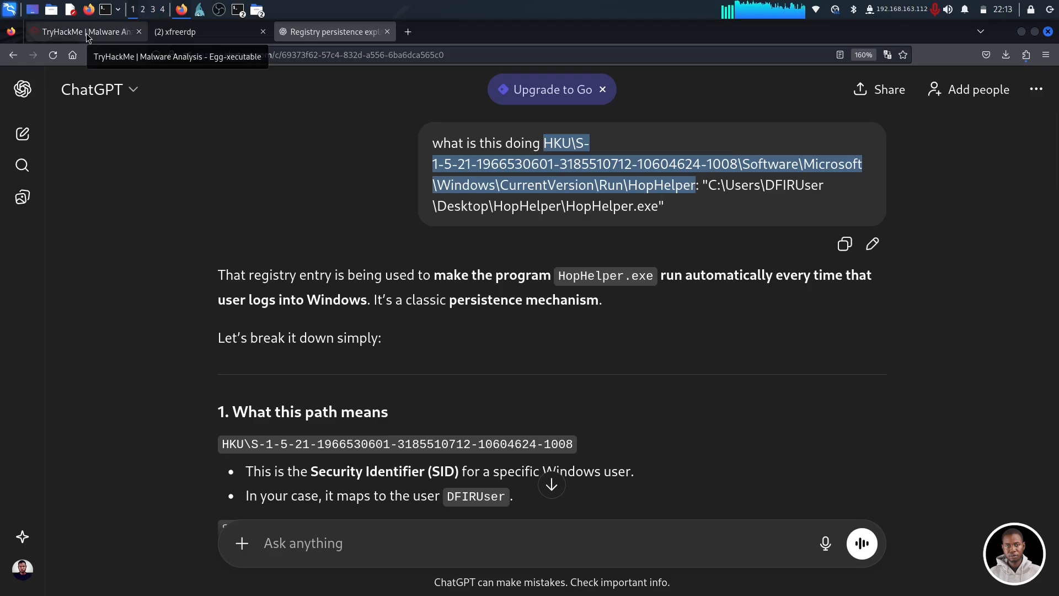
Return to the Regshot report on the VM and copy only the HKU registry path ending in Run\HopHelper, without the executable path
left_click(204, 14)
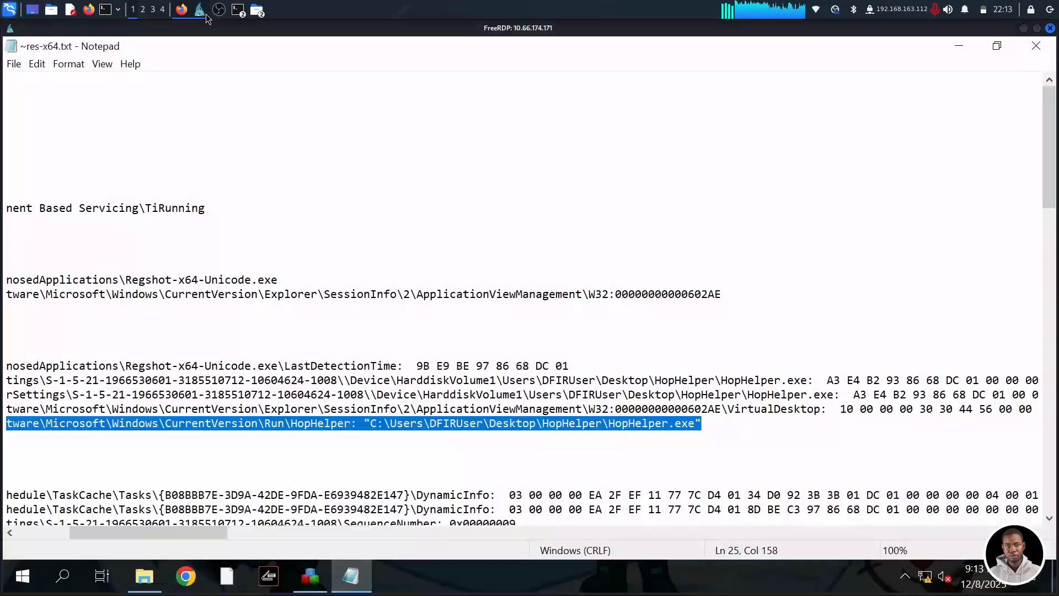
left_click(352, 398)
left_click_drag(344, 423, 225, 423)
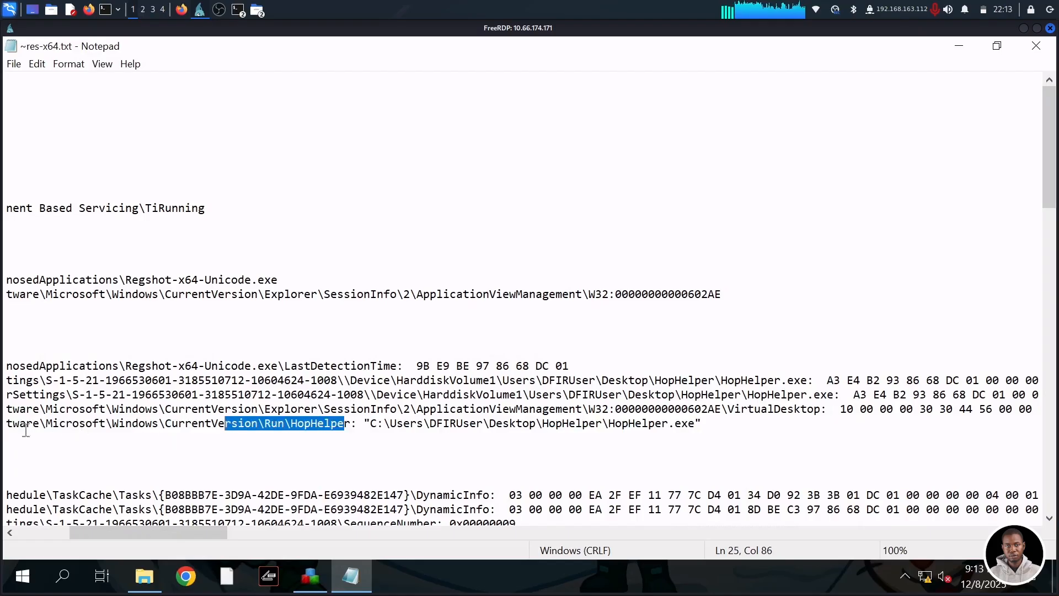
key("shift+Down")
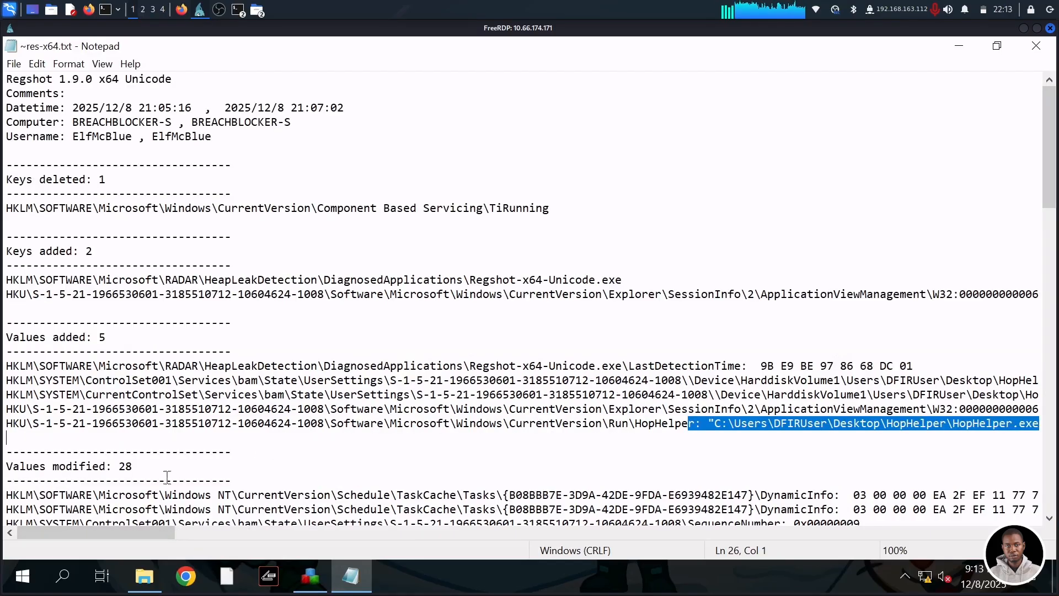
left_click(48, 423)
left_click_drag(5, 423, 689, 423)
key("ctrl+c")
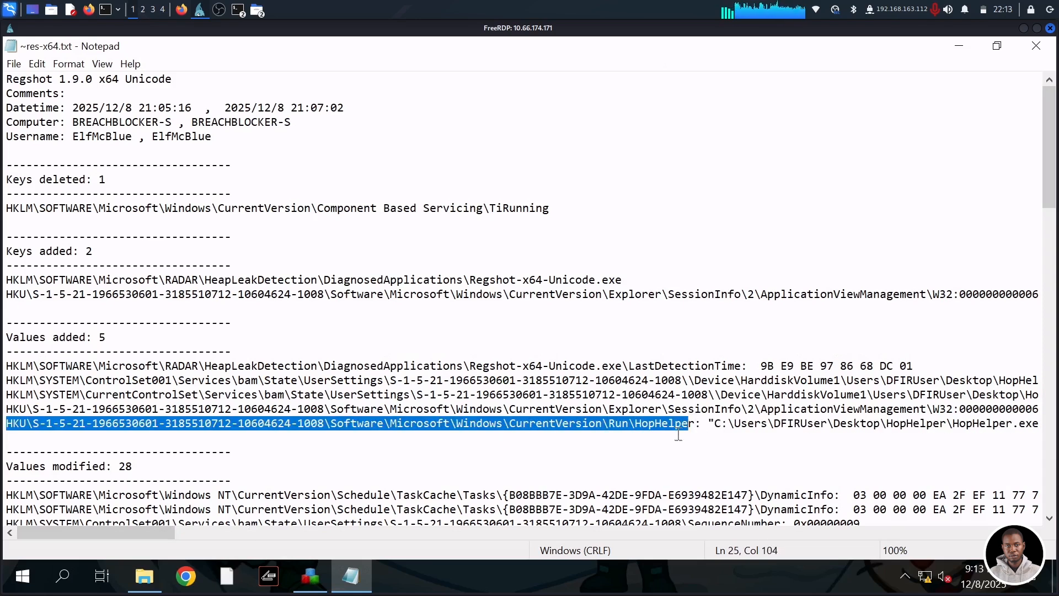
Paste the registry path into the TryHackMe persistence question, complete its ending as \CurrentVersion\Run\HopHelper, and submit the answer
left_click(182, 11)
left_click(93, 41)
left_click(323, 410)
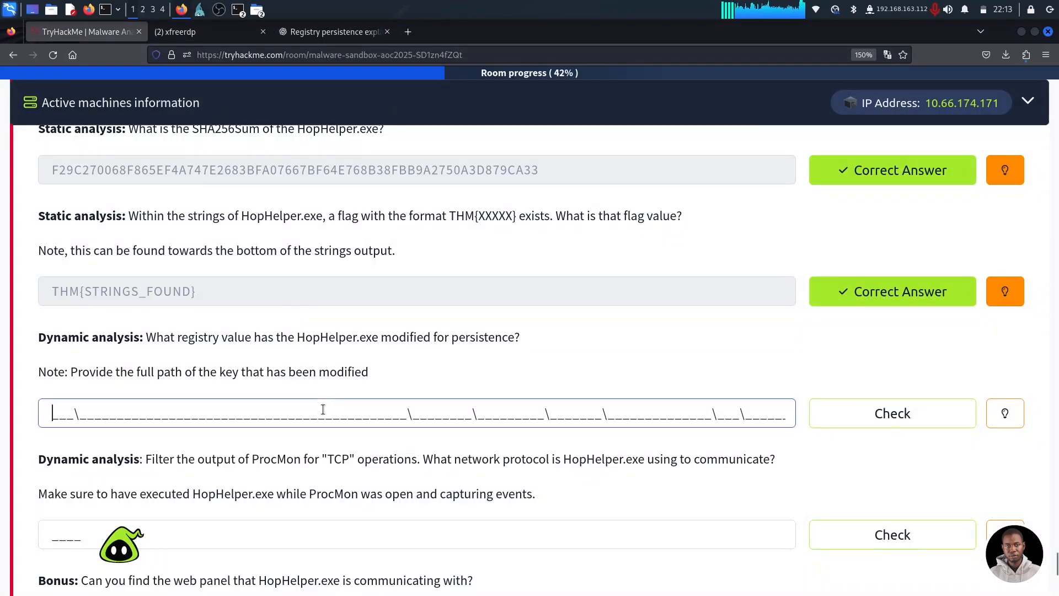
key("ctrl+v")
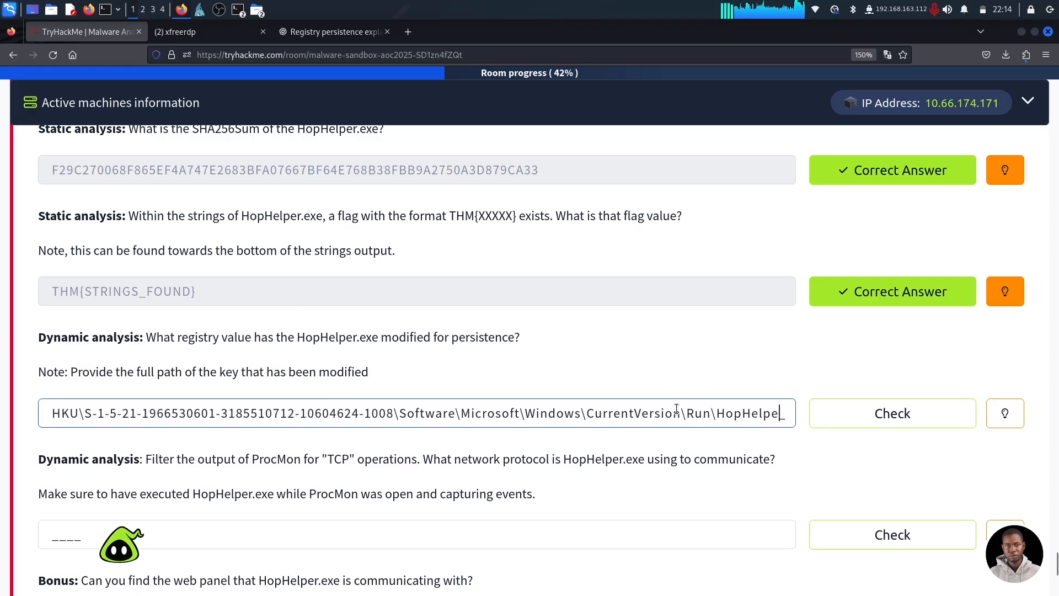
left_click_drag(678, 413, 767, 411)
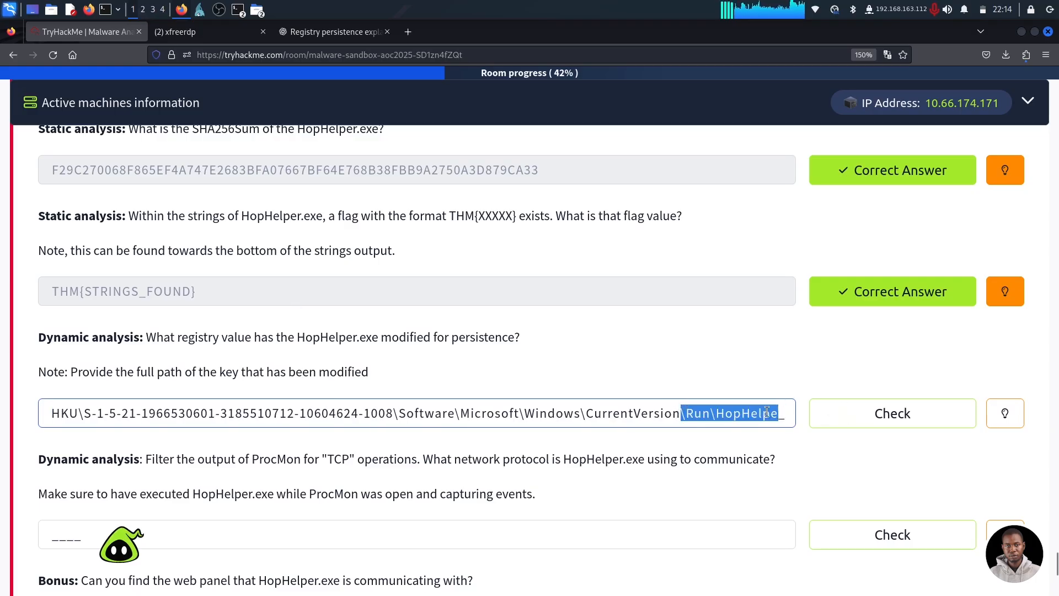
left_click(767, 413)
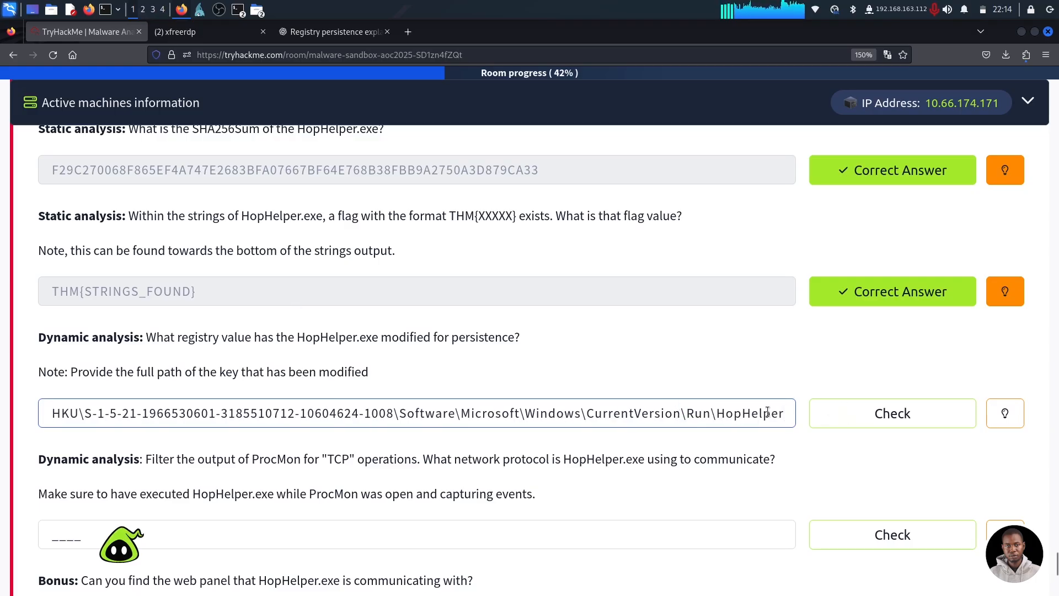
left_click(893, 413)
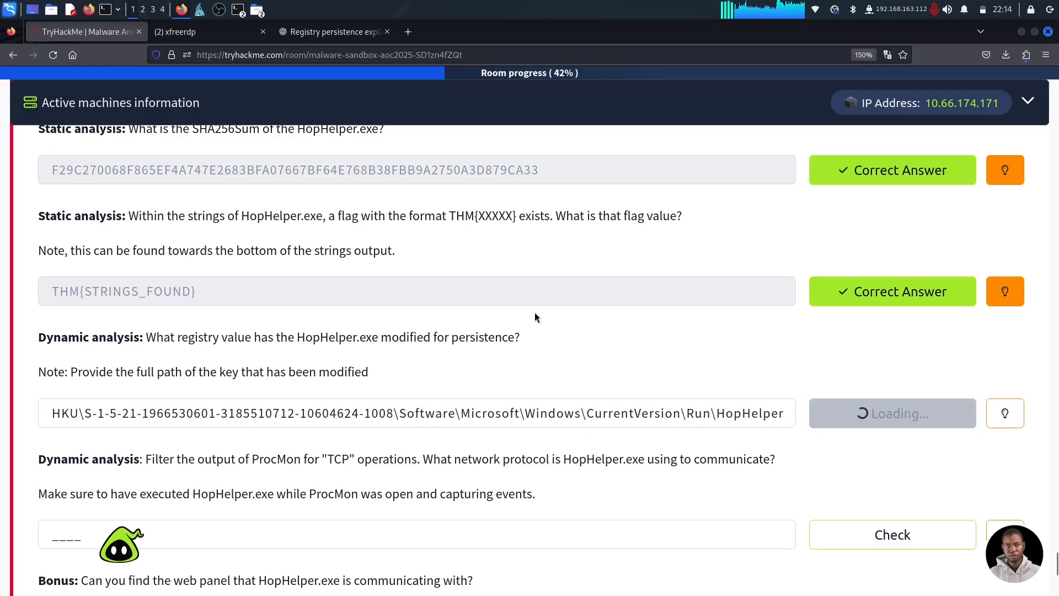
Read the TryHackMe question about filtering ProcMon for TCP operations and its note on executing HopHelper.exe during capture
scroll(608, 346, "down", 4)
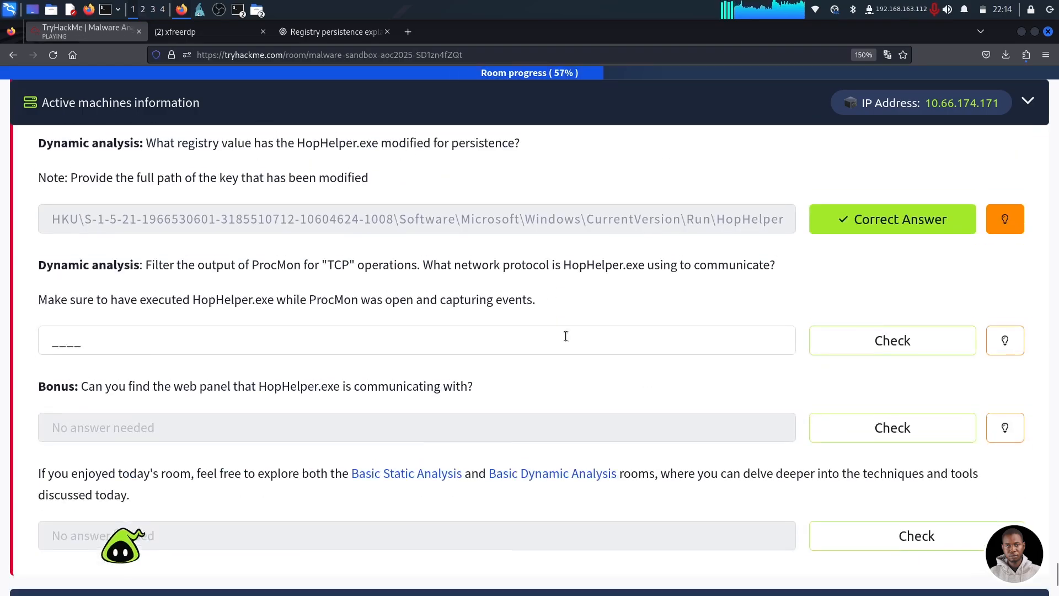
scroll(566, 337, "up", 1)
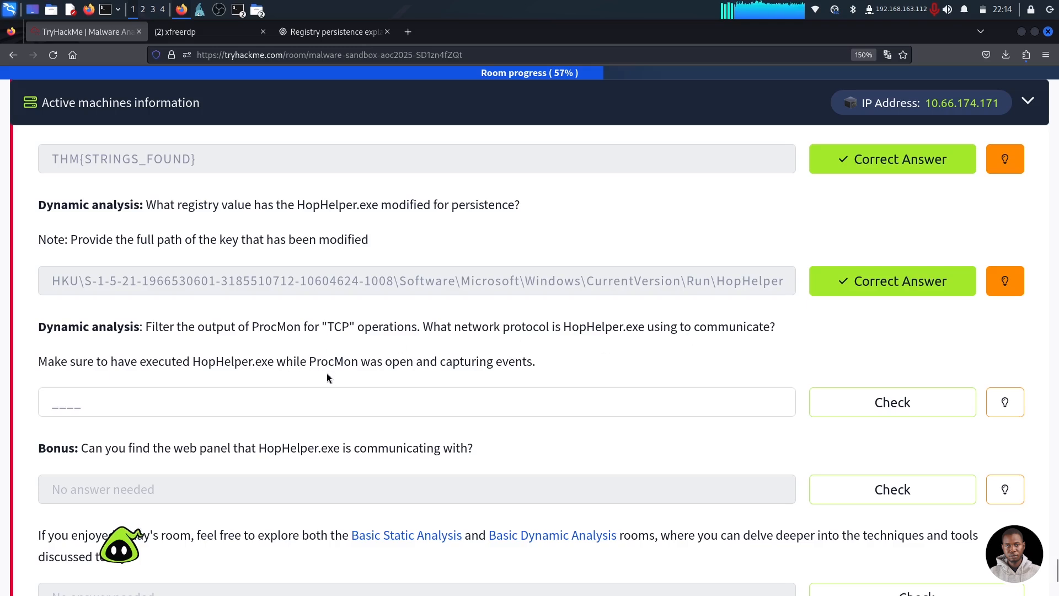
scroll(326, 373, "up", 1)
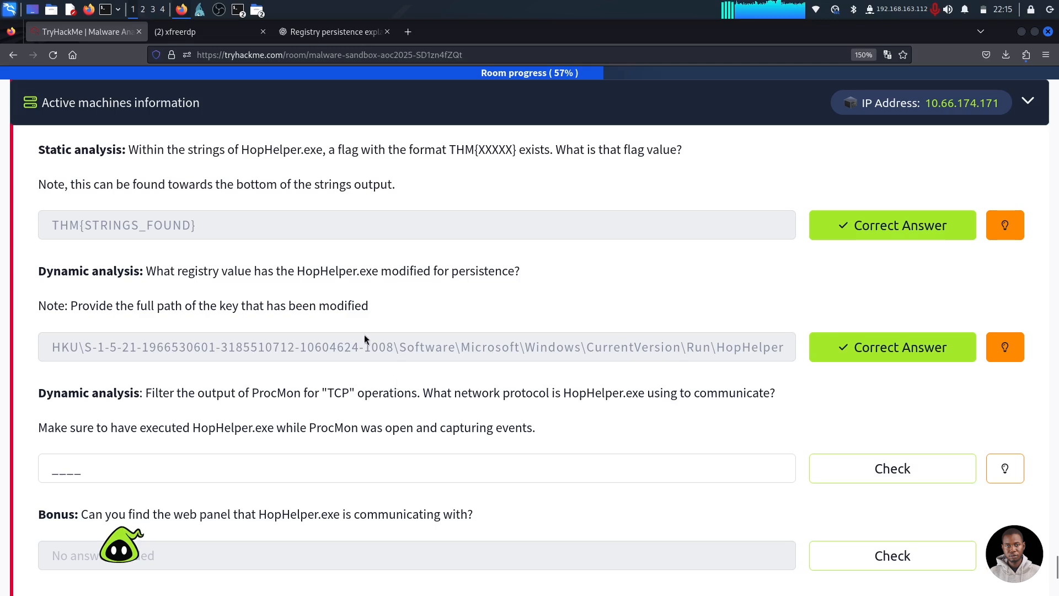
Return to the VM, close the report and Regshot, and move the HopHelper folder window closer to the desktop shortcuts
left_click(202, 13)
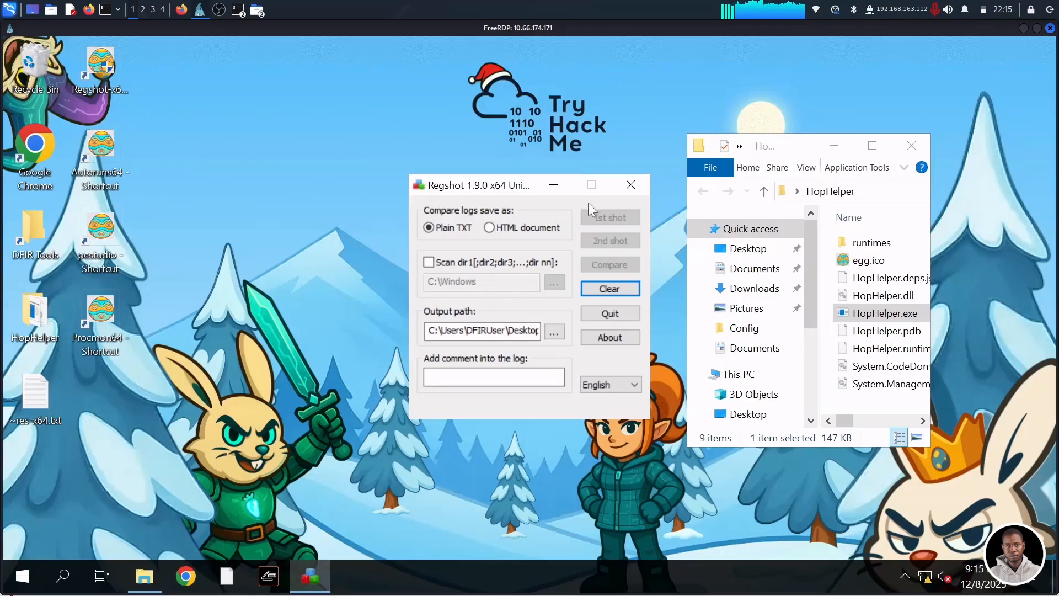
left_click(632, 185)
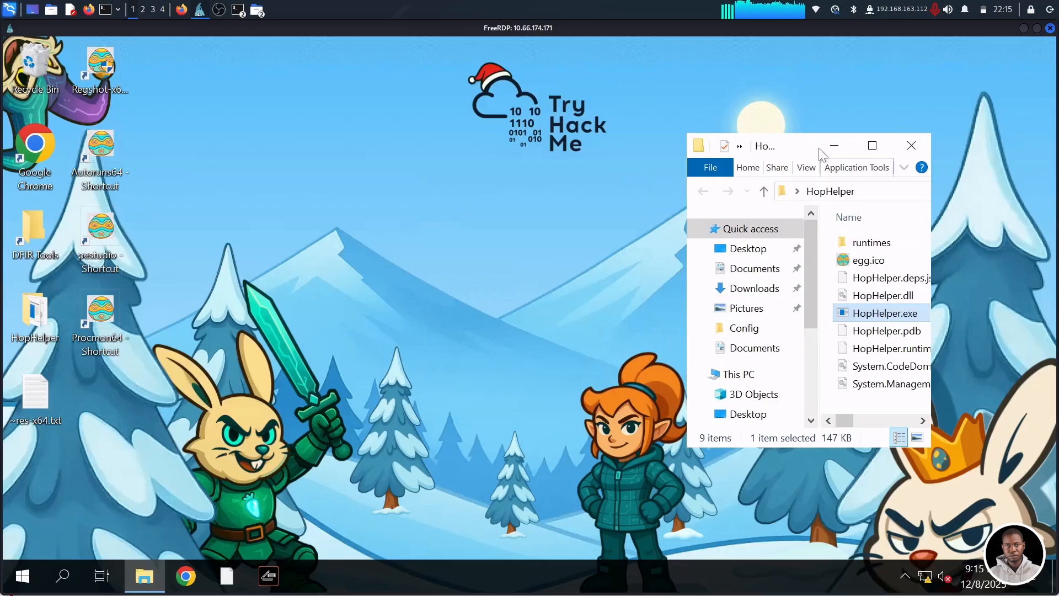
left_click_drag(799, 147, 400, 125)
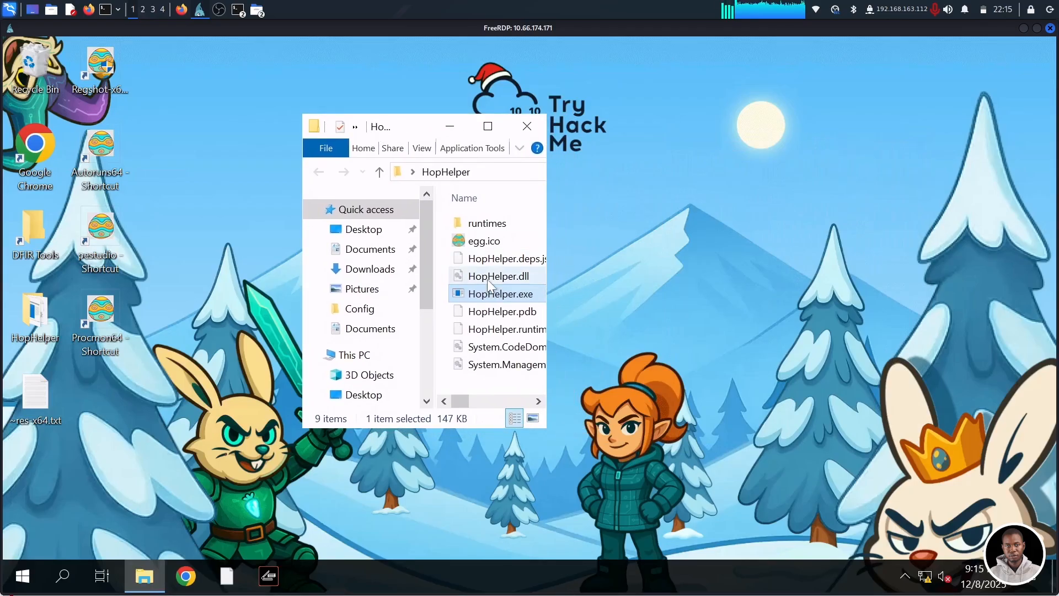
Launch Procmon from its desktop shortcut, allow it to make changes to the device, and stop its event capture
left_click(108, 318)
right_click(107, 319)
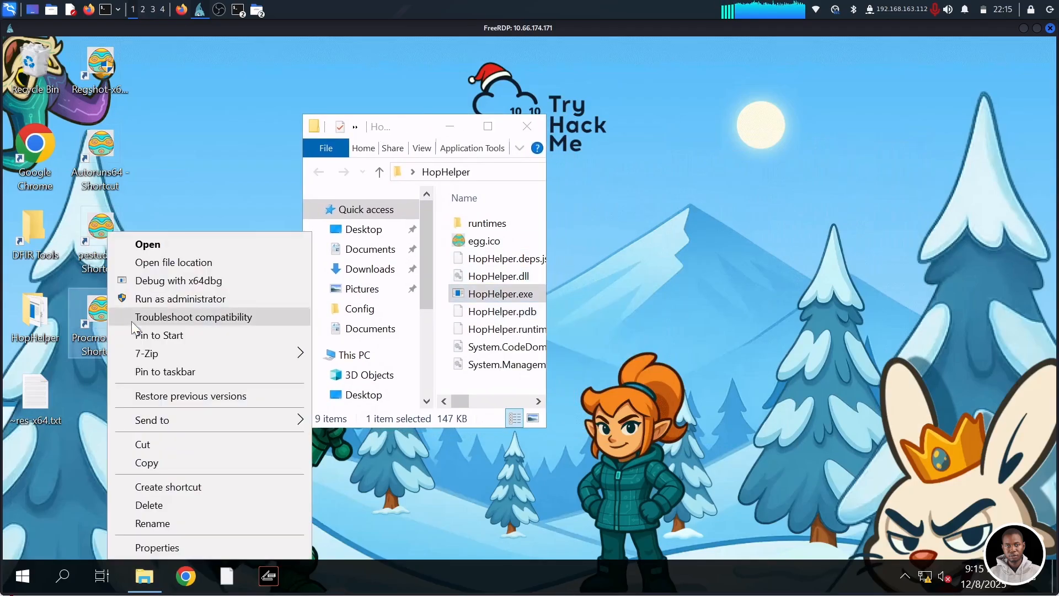
left_click(154, 248)
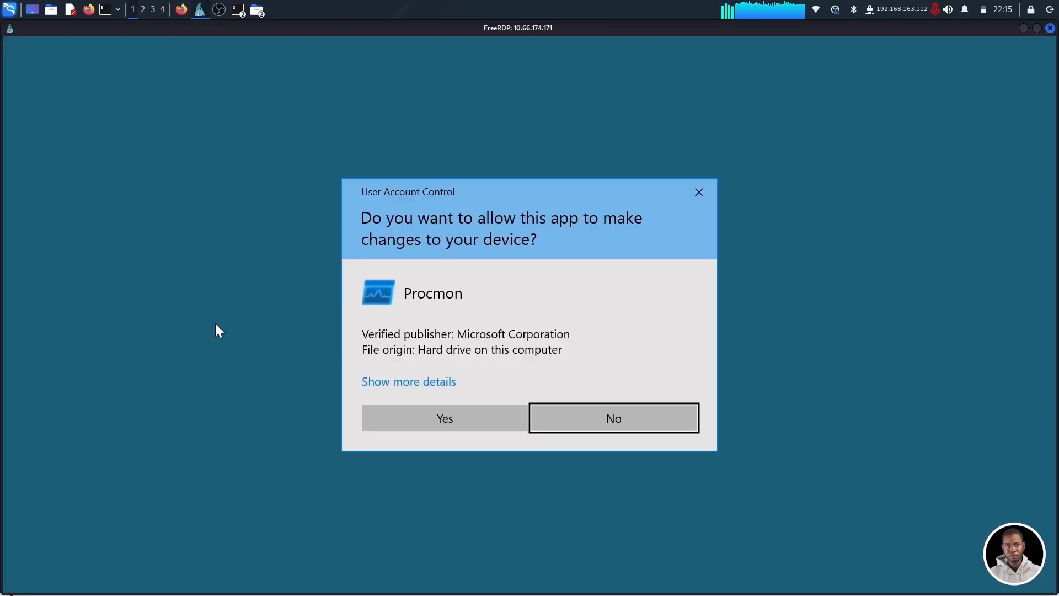
left_click(444, 418)
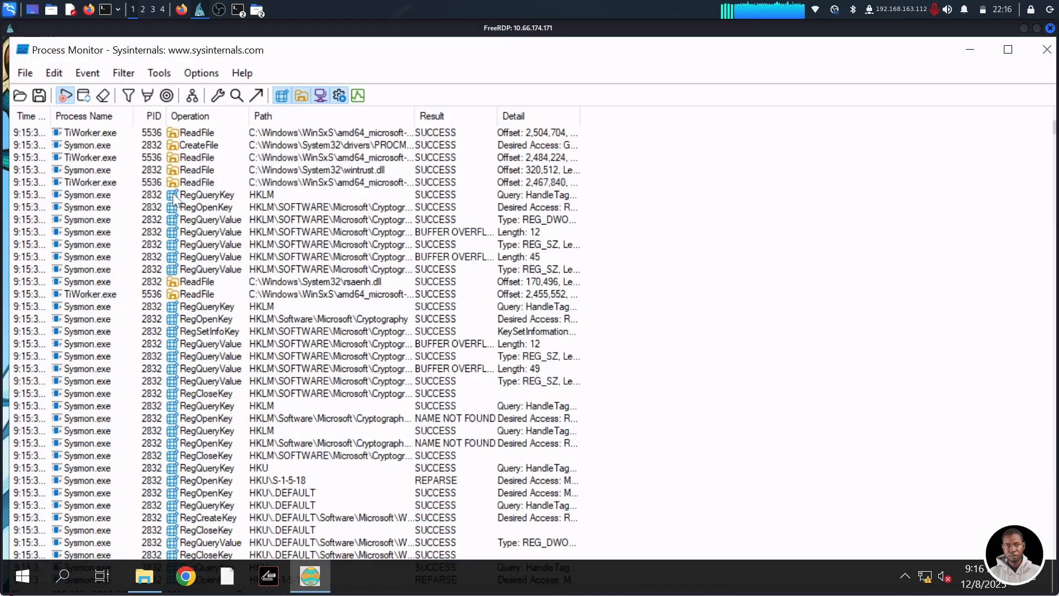
key("ctrl+e")
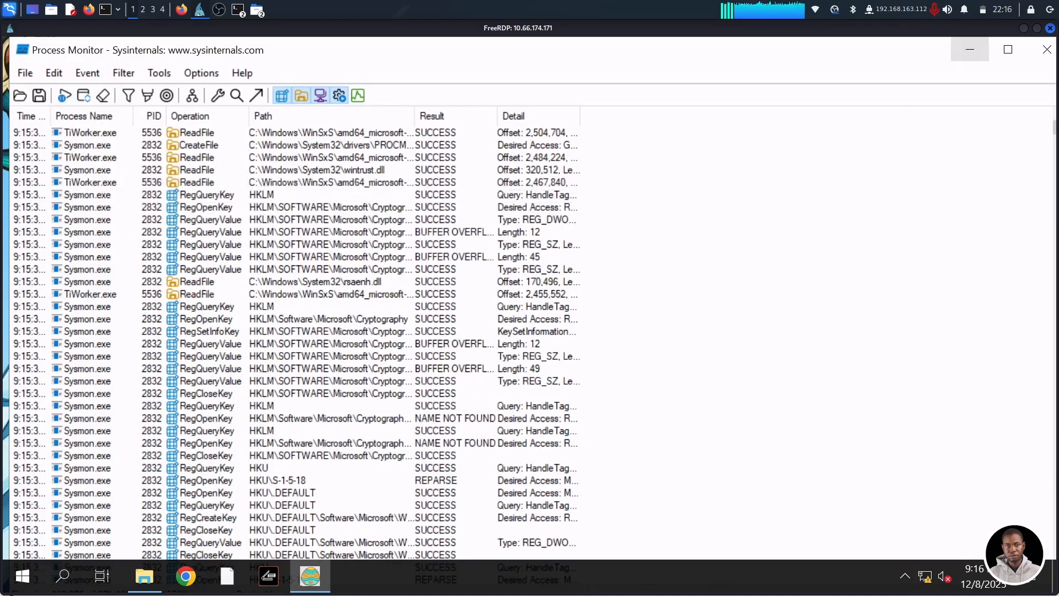
Bring the HopHelper folder in front of Process Monitor and run HopHelper.exe
mouse_move(142, 589)
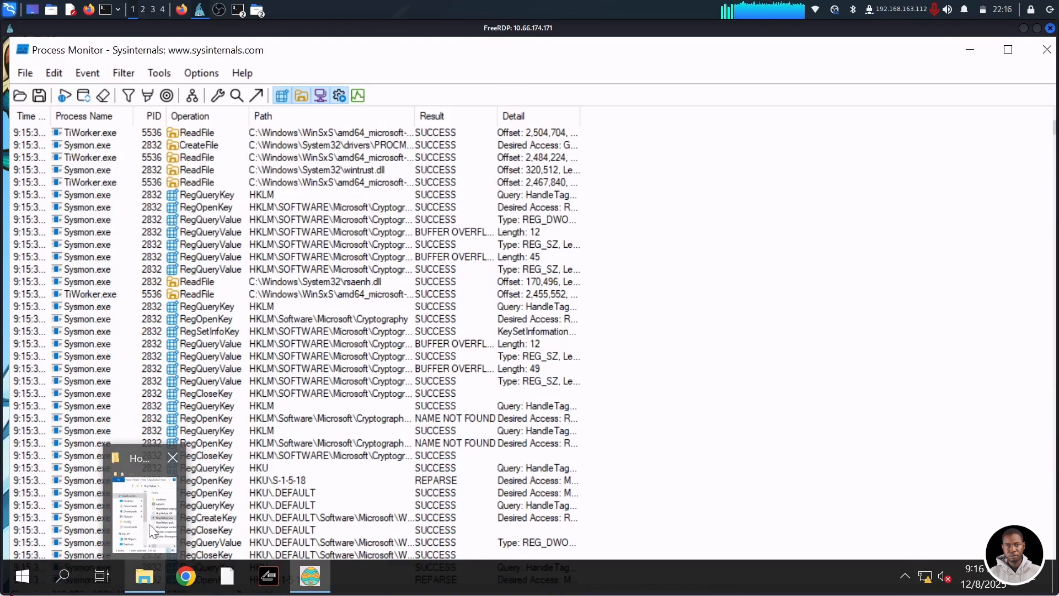
mouse_move(211, 508)
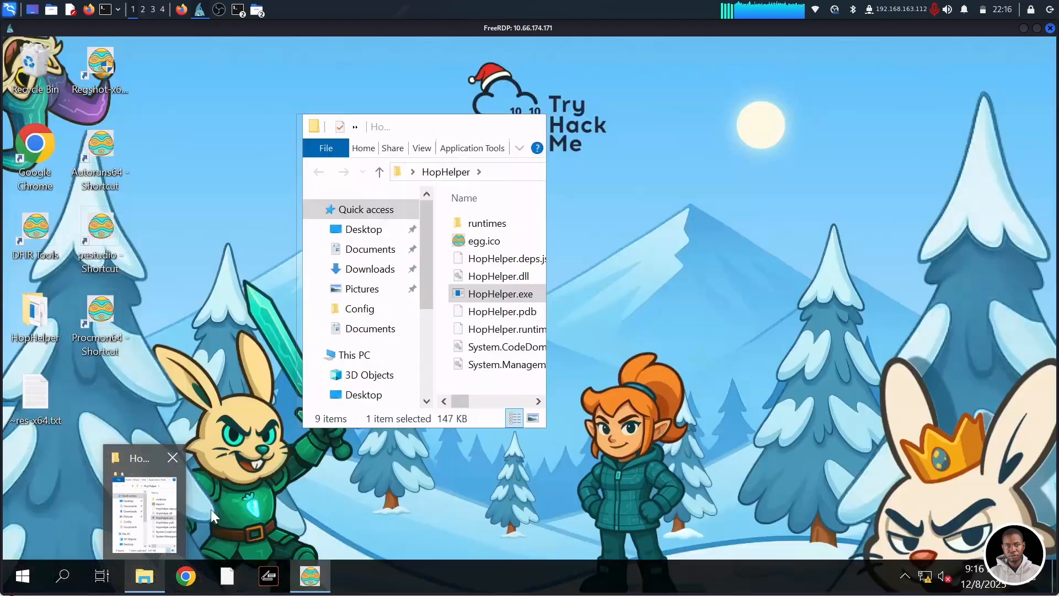
left_click(490, 300)
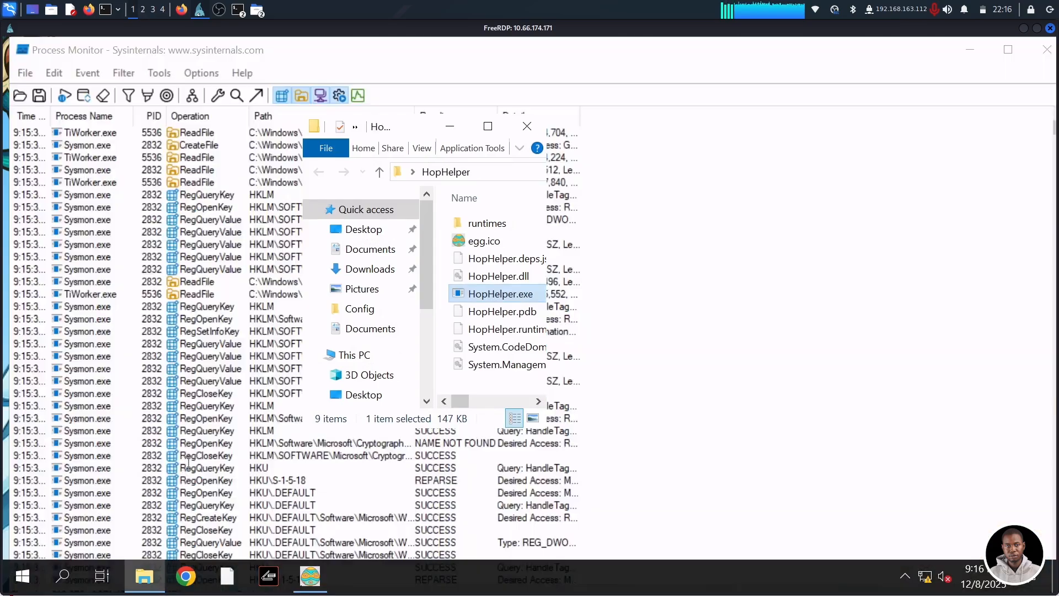
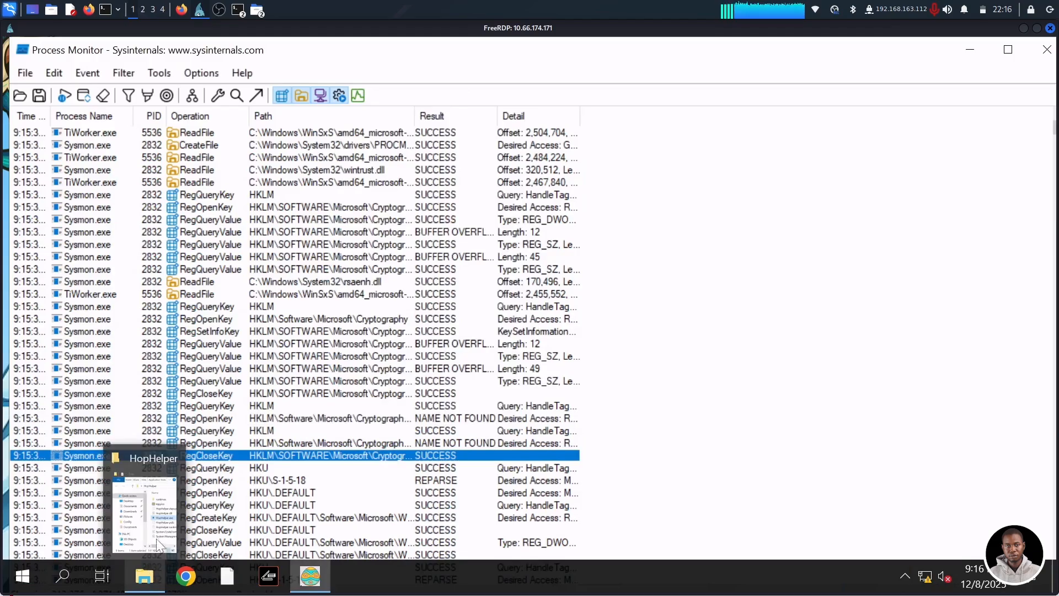
left_click(158, 532)
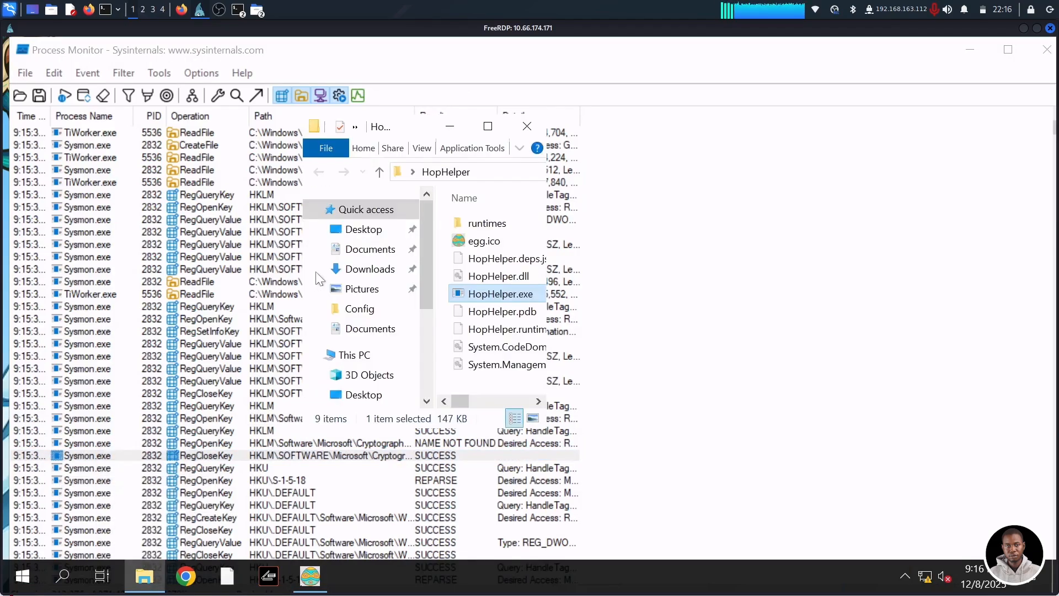
double_click(504, 295)
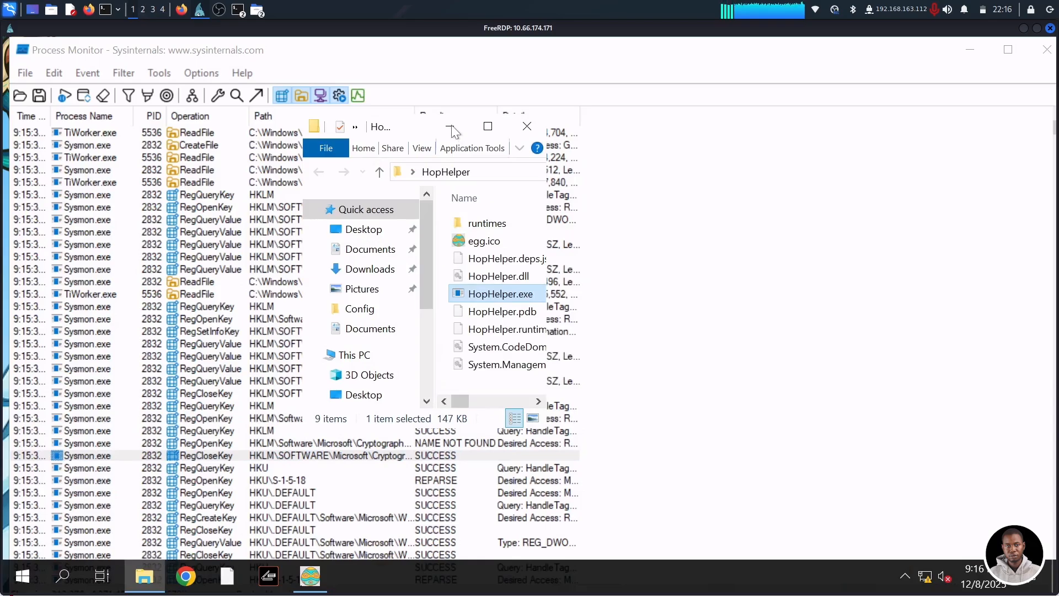
Minimize the HopHelper folder window and start capturing events in Process Monitor
left_click(451, 127)
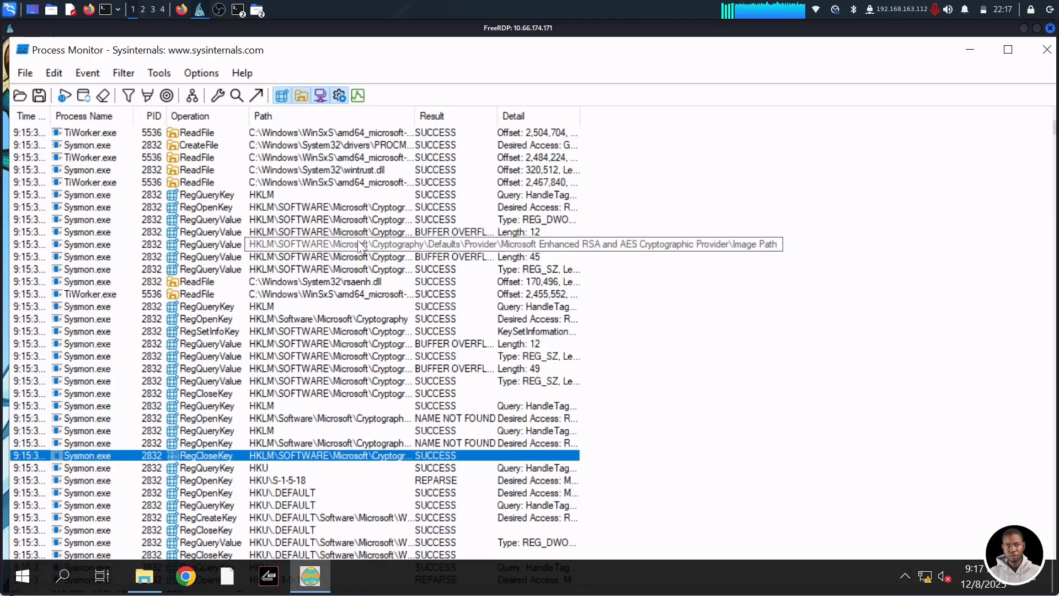
key("ctrl+e")
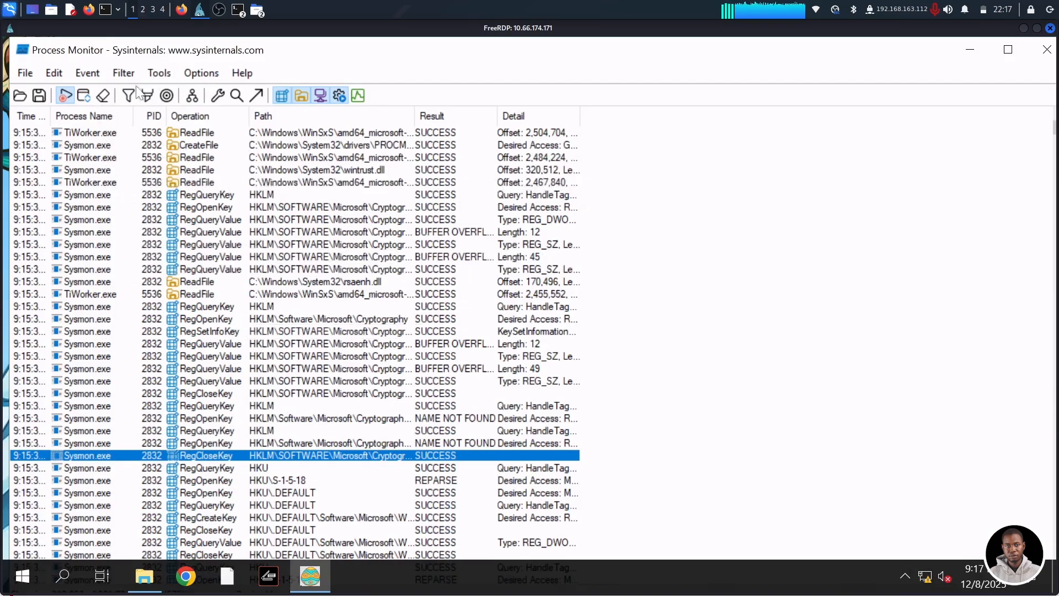
Filter the captured events to include only those whose process name is HopHelper
left_click(127, 97)
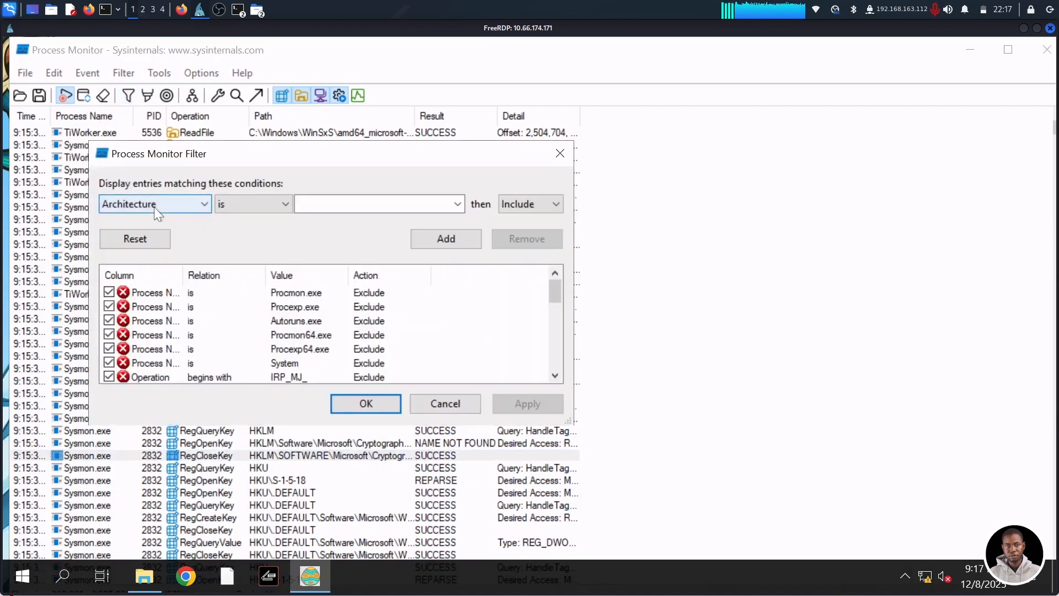
left_click(154, 207)
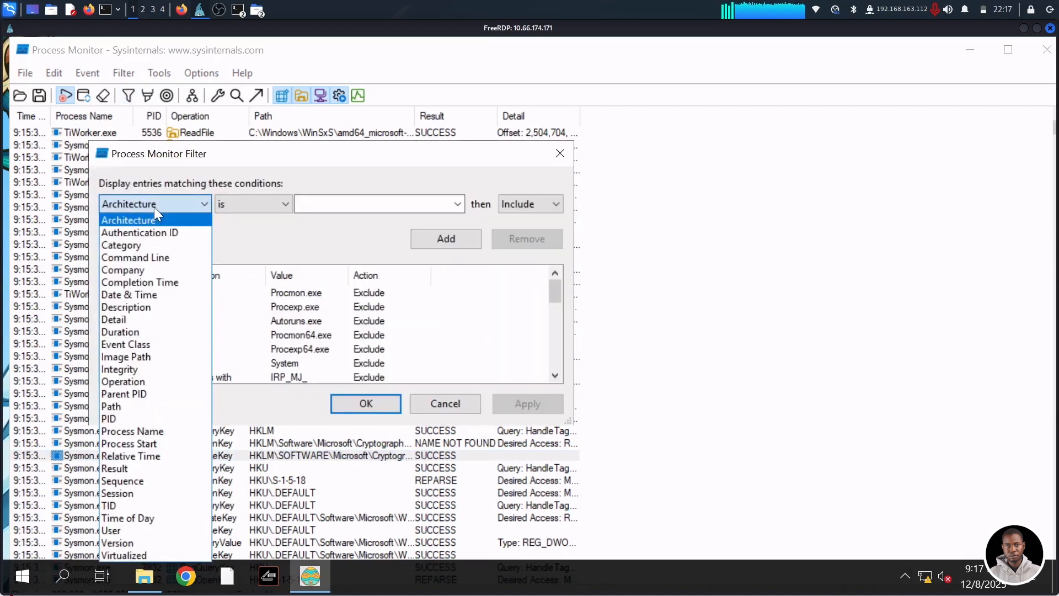
left_click(136, 430)
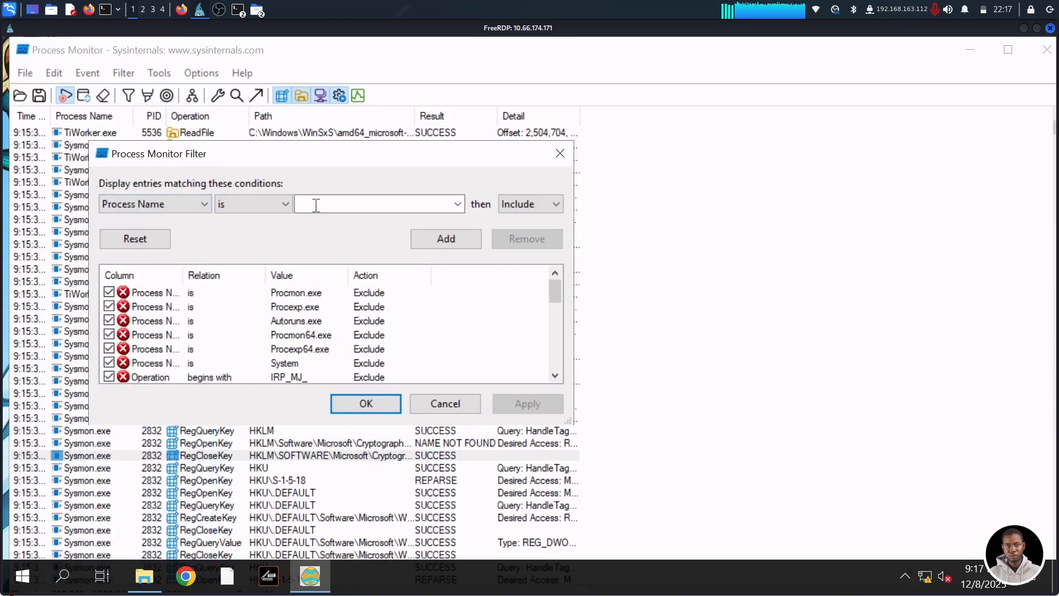
left_click(358, 208)
type("HopHelper")
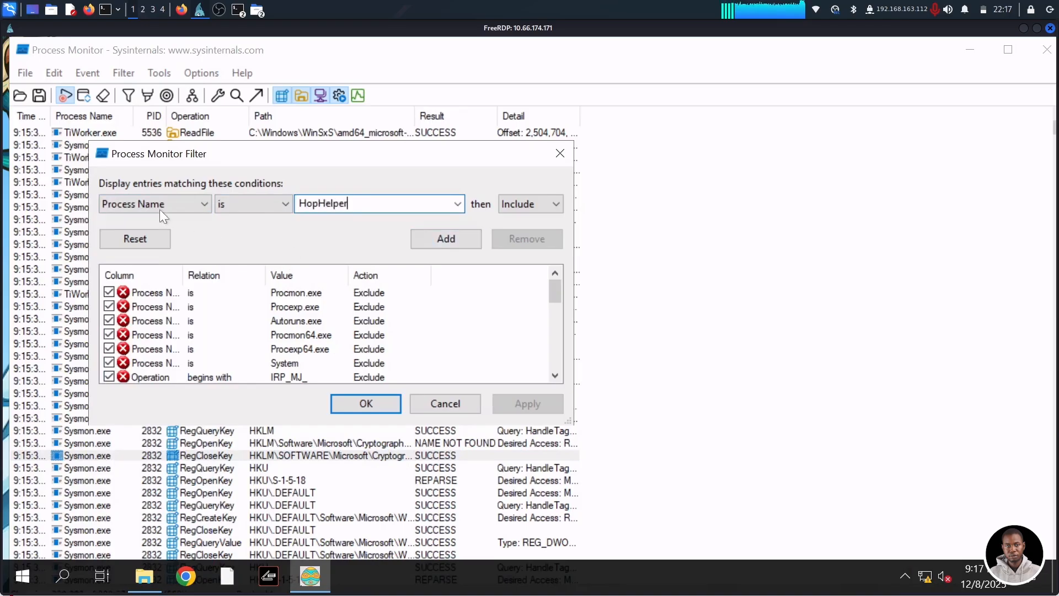
left_click(454, 239)
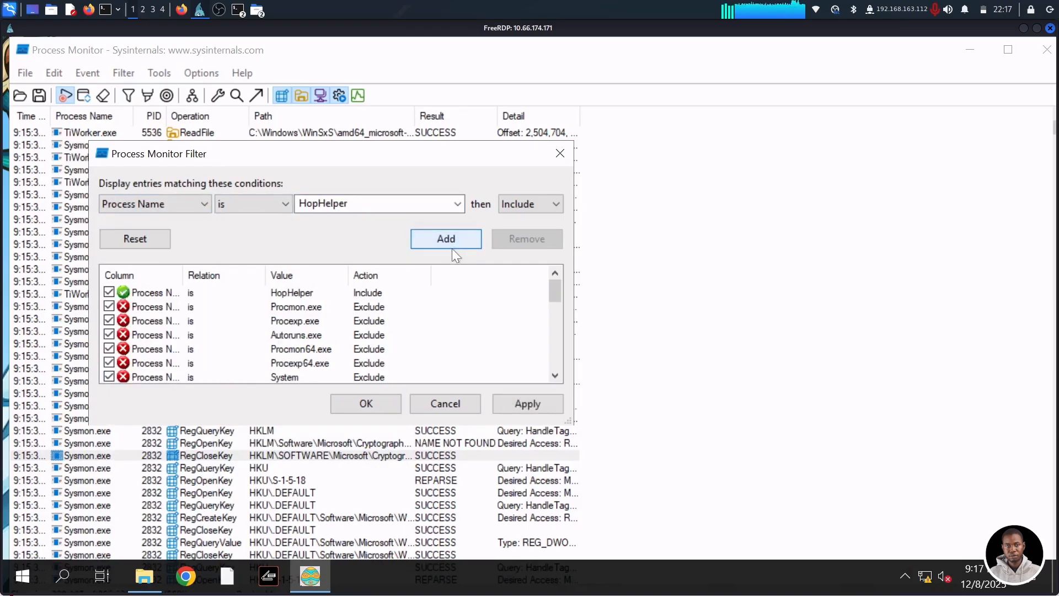
left_click(371, 403)
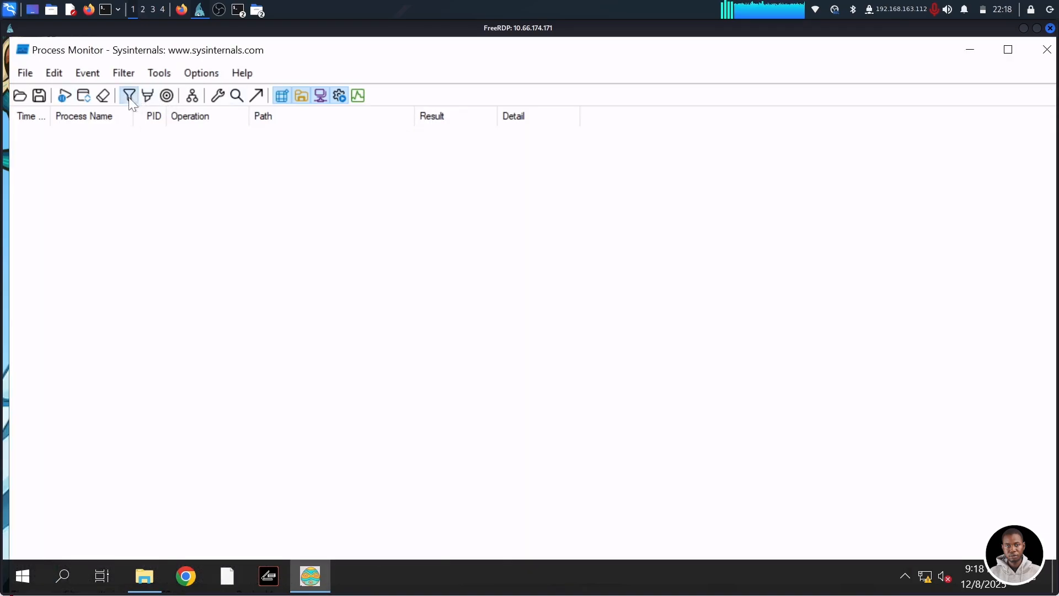
Check the process-name rule for HopHelper in the Process Monitor filter settings
left_click(129, 97)
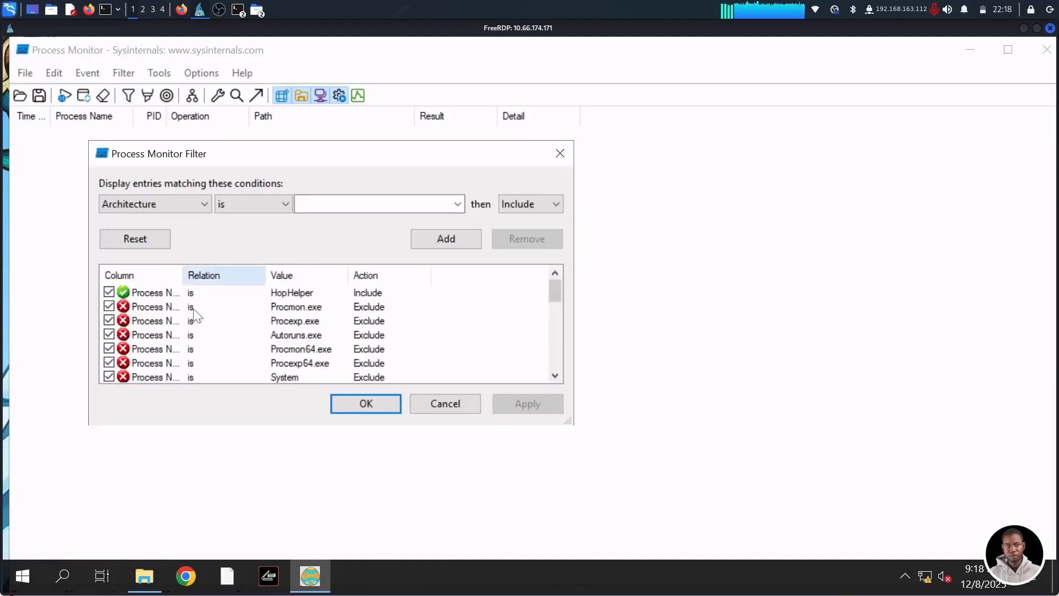
left_click(300, 293)
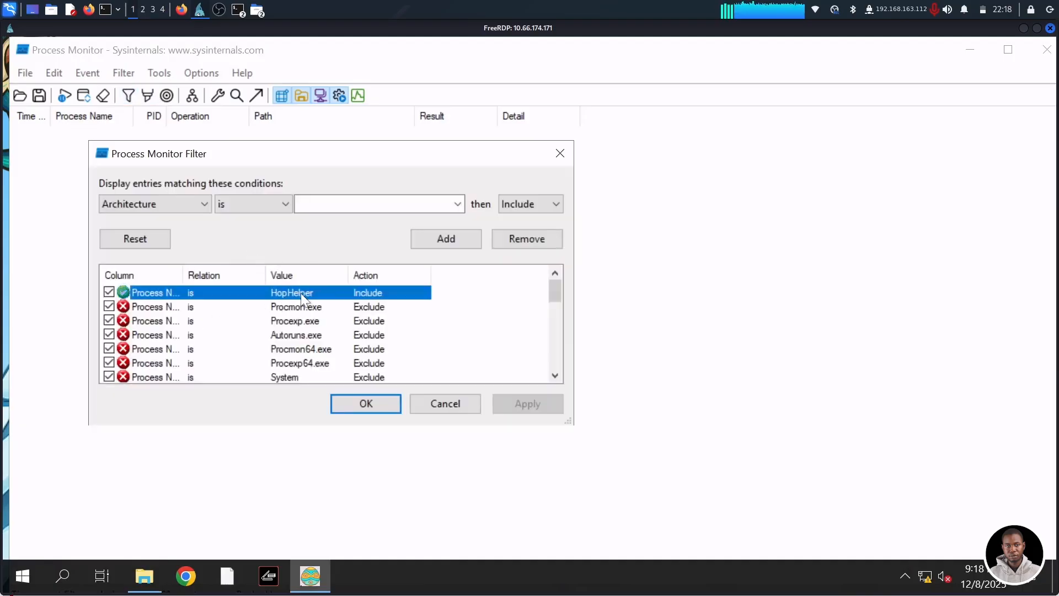
left_click(367, 406)
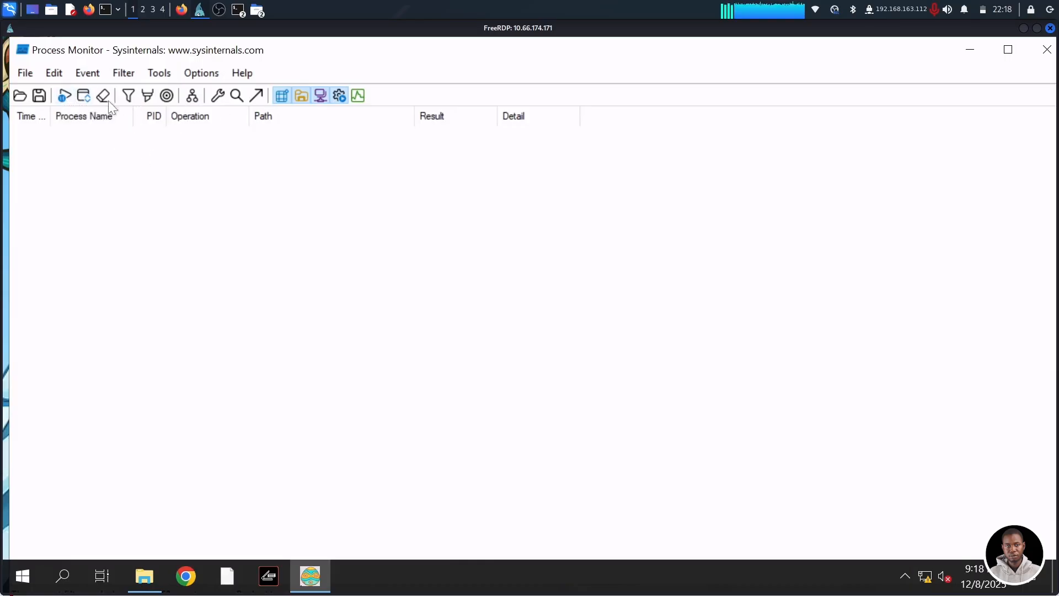
Replace the HopHelper filter rule with one that includes process names containing HopHelper
left_click(130, 96)
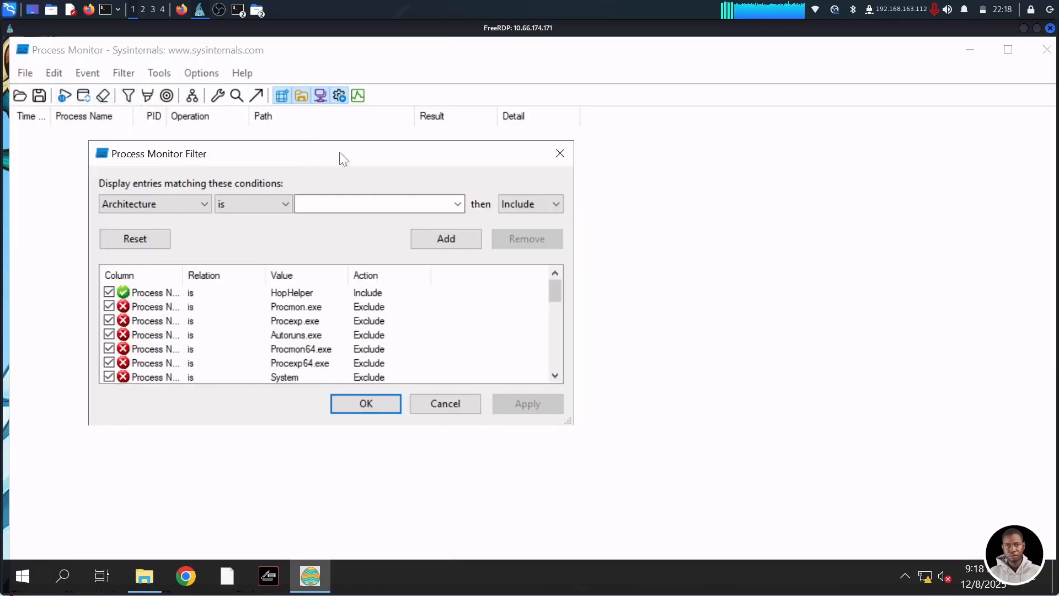
left_click(150, 293)
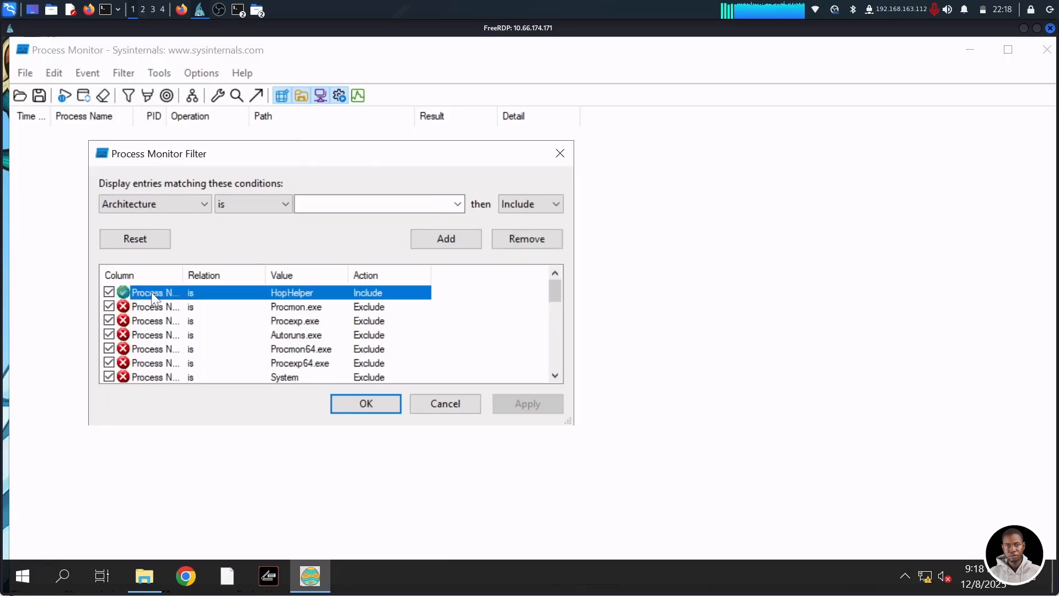
left_click(508, 238)
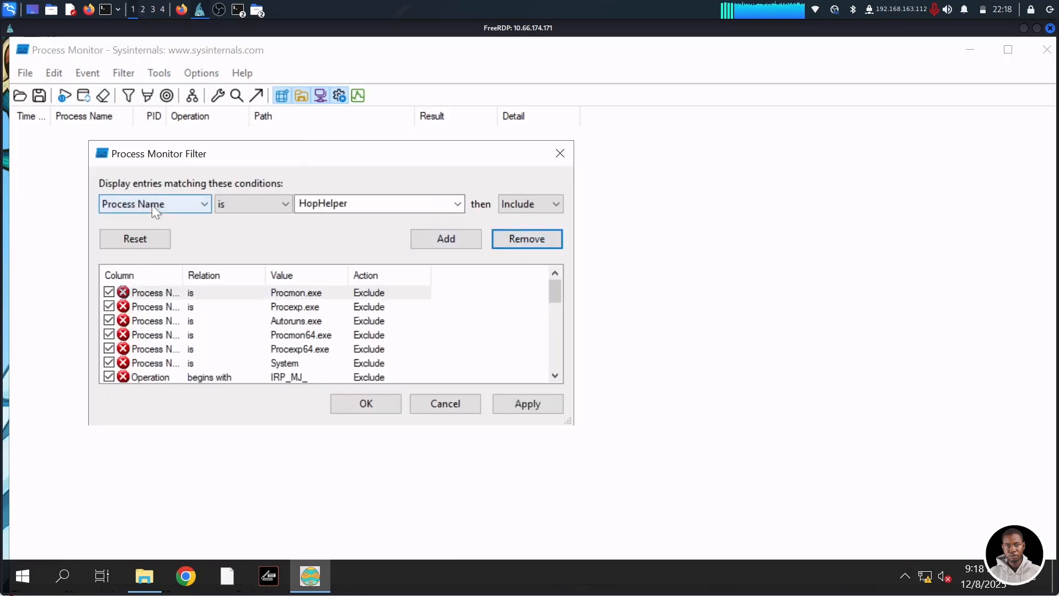
left_click(273, 205)
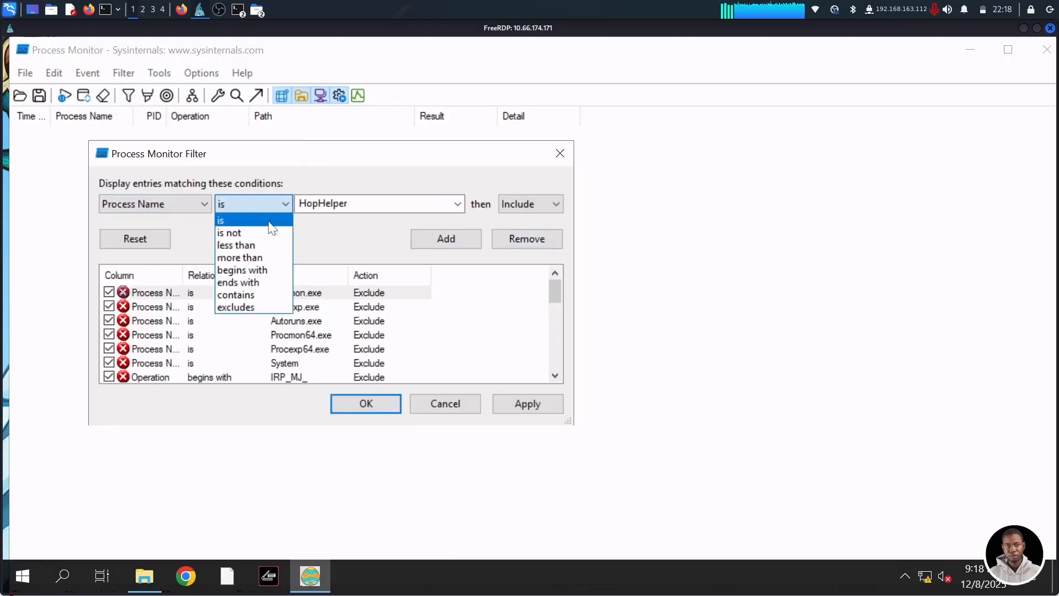
left_click(256, 296)
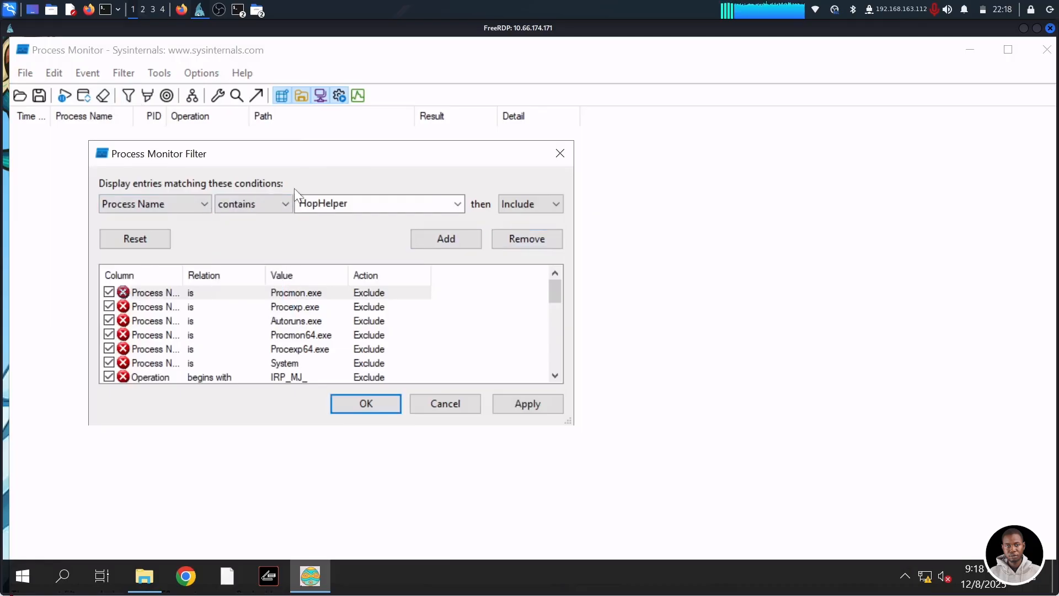
key("Tab")
left_click(381, 204)
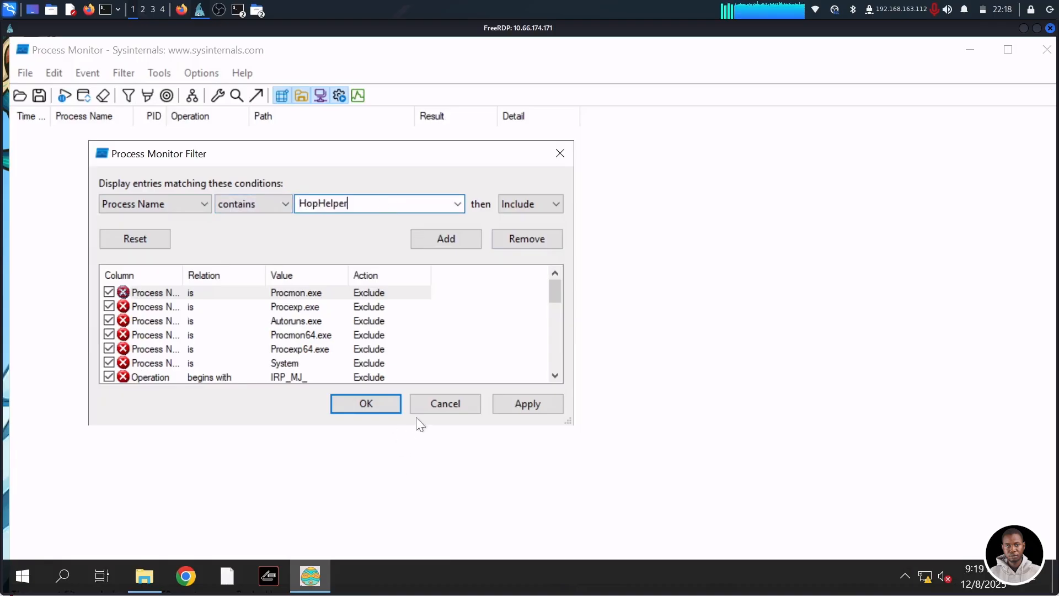
left_click(366, 404)
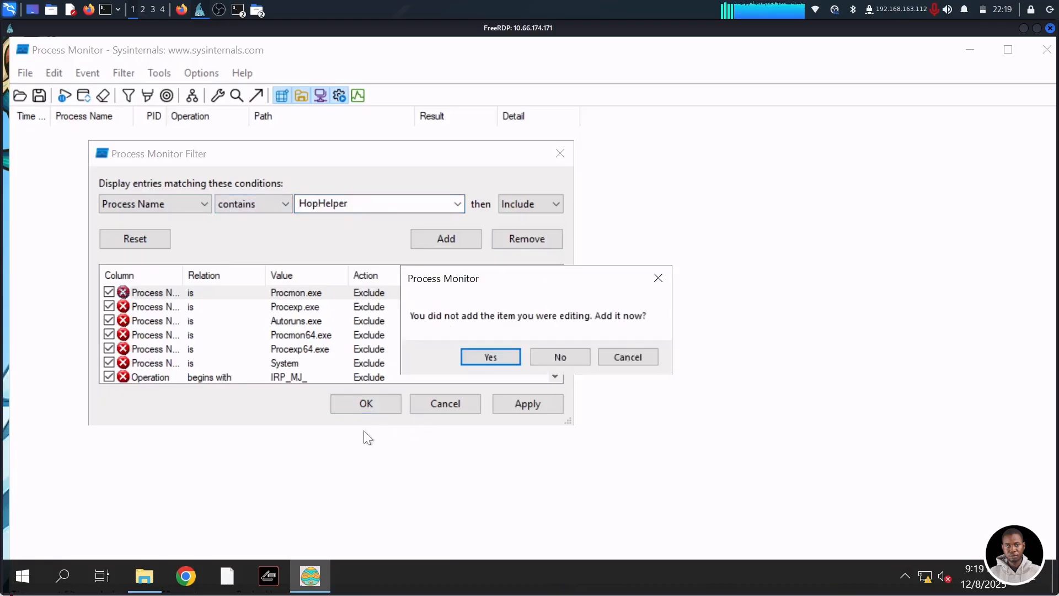
left_click(490, 357)
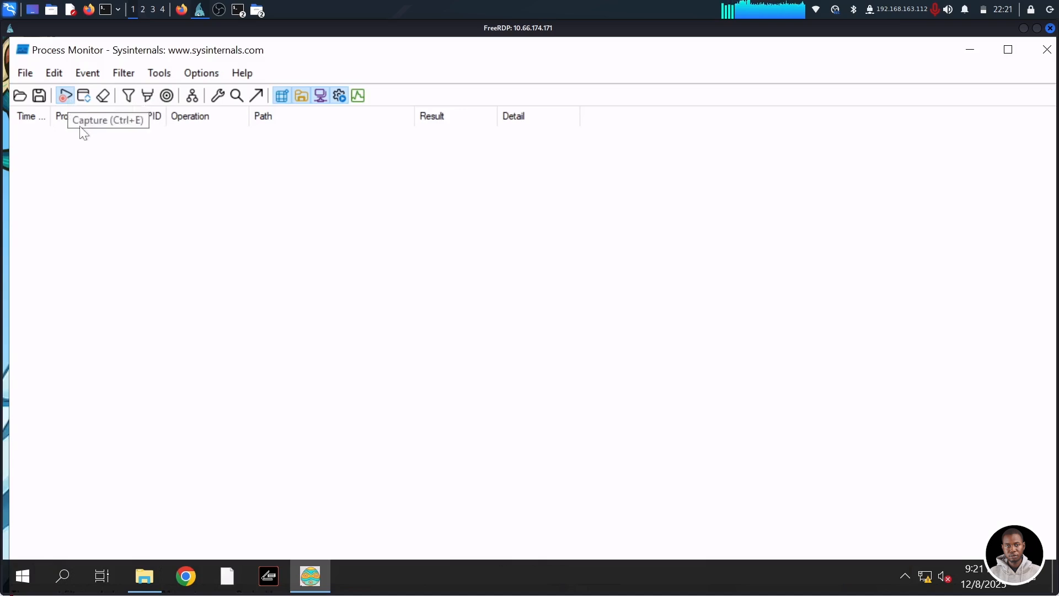
Switch to Firefox to reread the TryHackMe question about ProcMon's TCP operations, and return to the VM
left_click(181, 10)
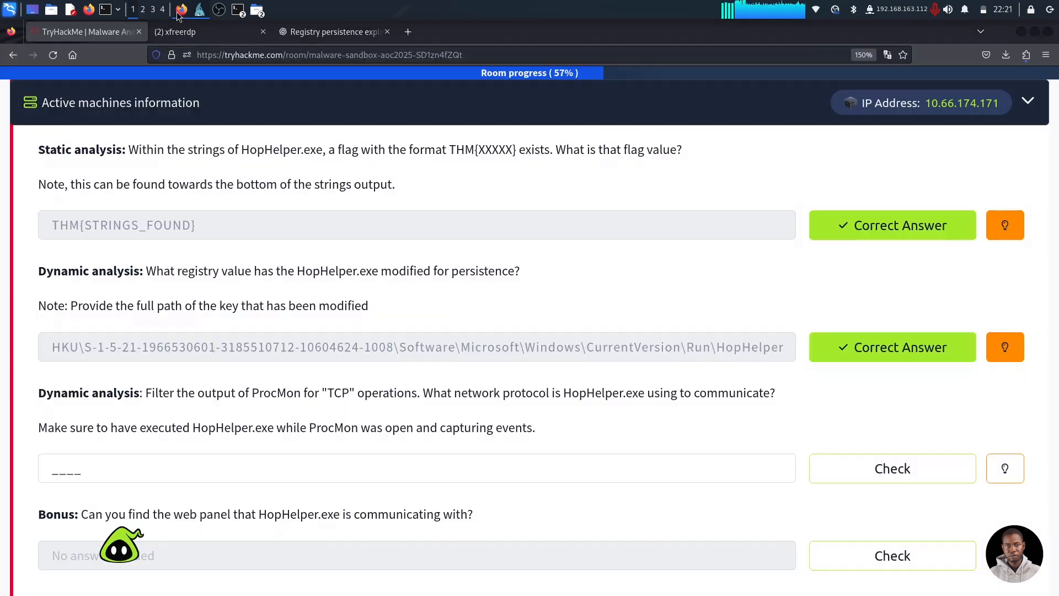
scroll(284, 414, "down", 3)
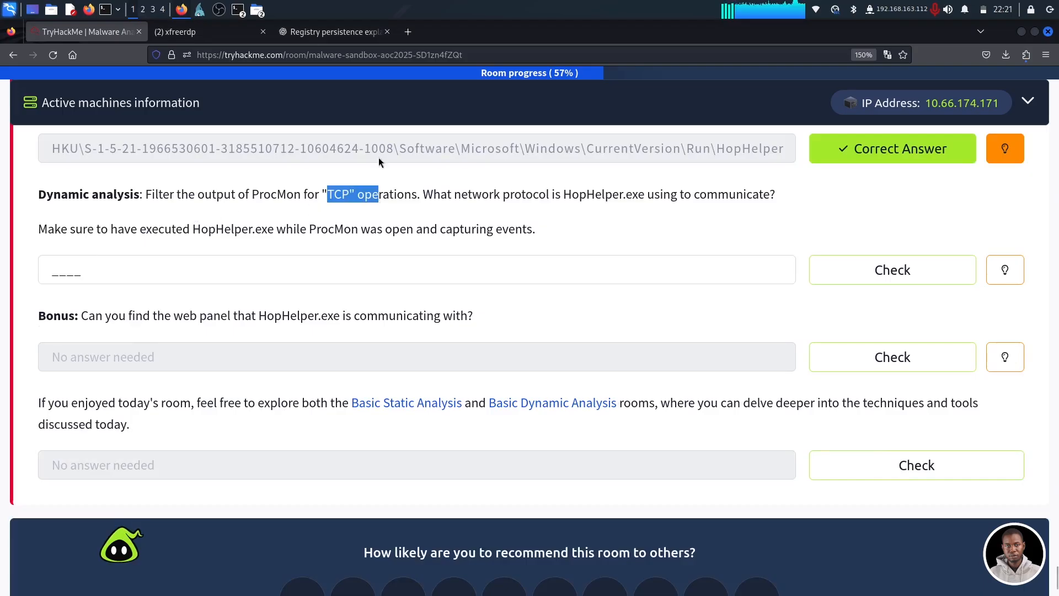
left_click(198, 13)
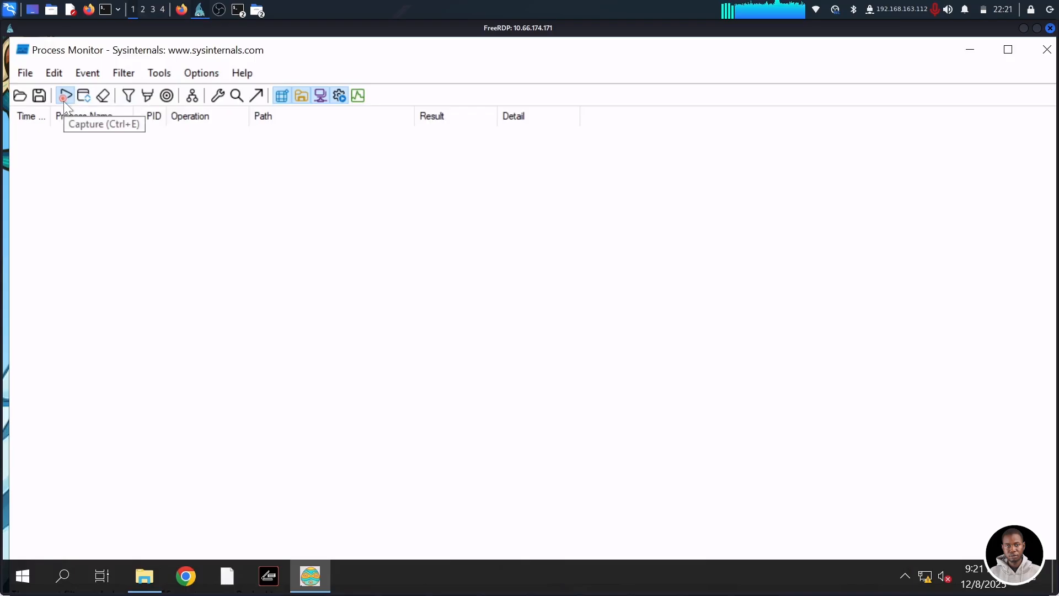
Add a filter rule that includes events whose operation contains TCP, and apply it
left_click(127, 97)
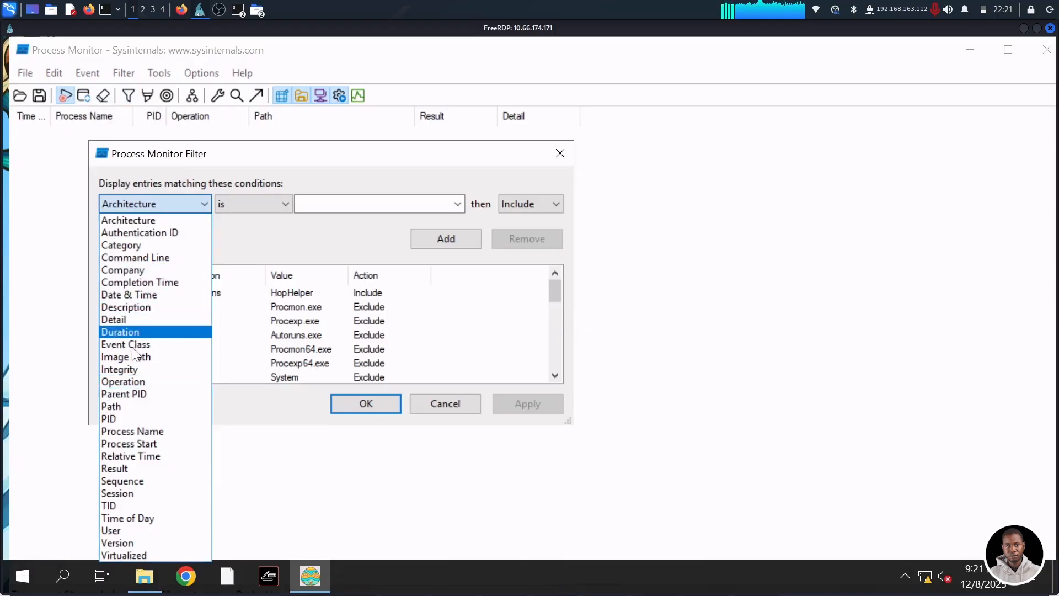
left_click(131, 381)
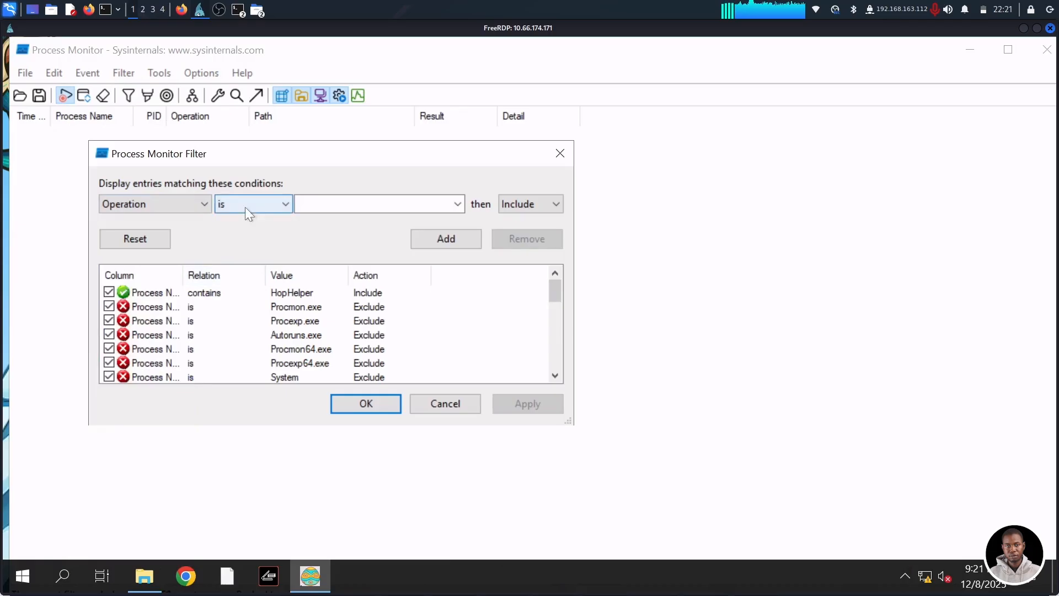
left_click(245, 207)
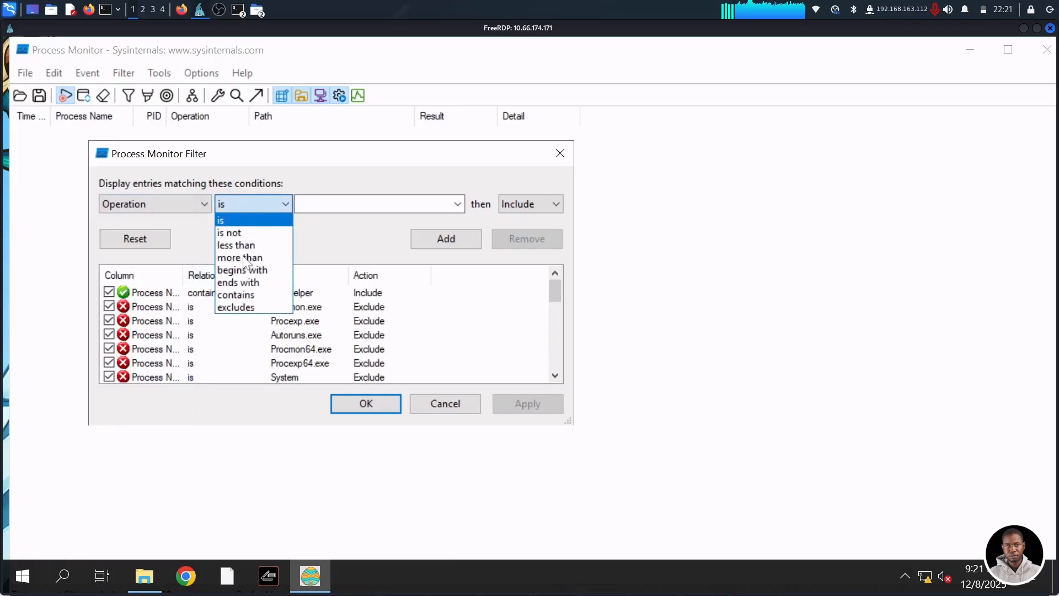
left_click(244, 296)
left_click(364, 205)
type("TCP")
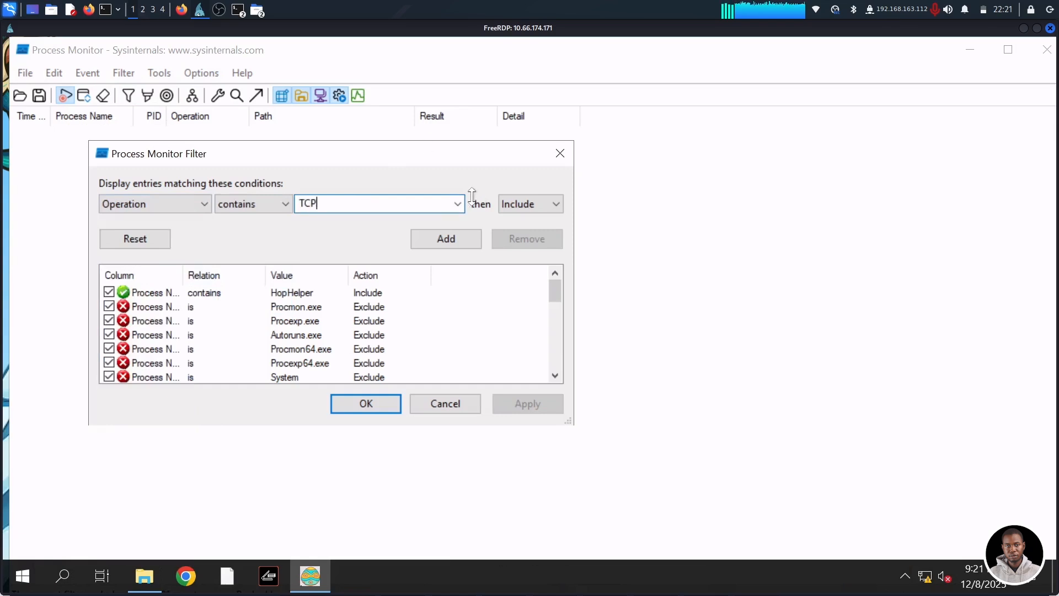
left_click(425, 238)
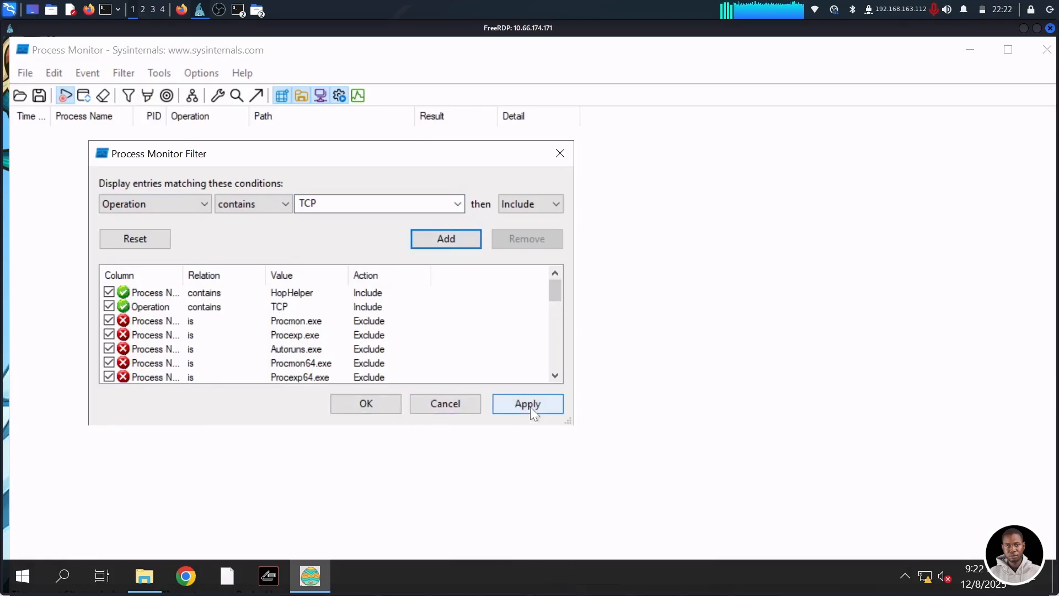
left_click(386, 401)
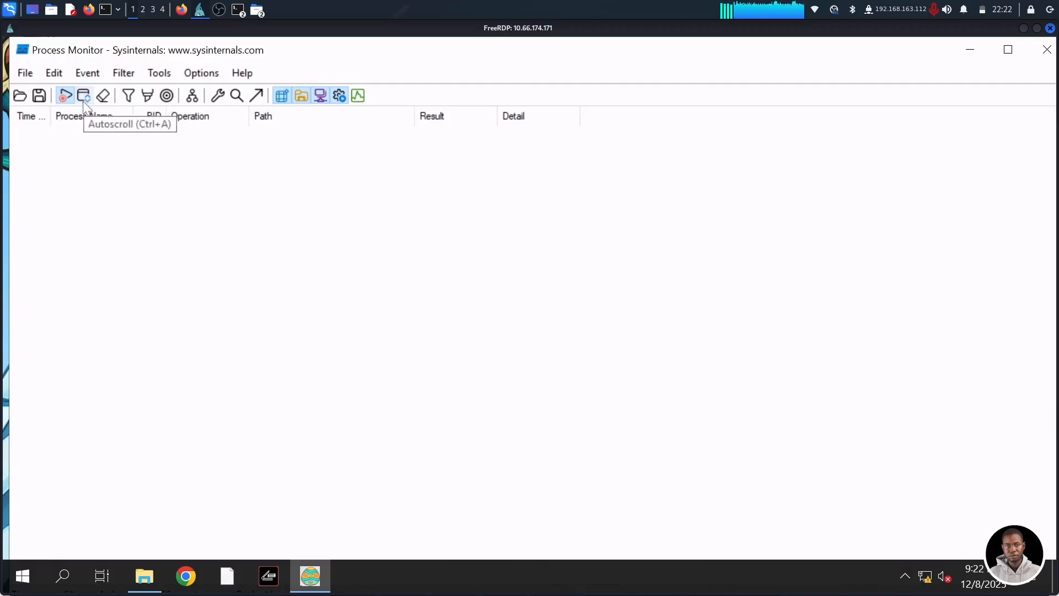
left_click(68, 100)
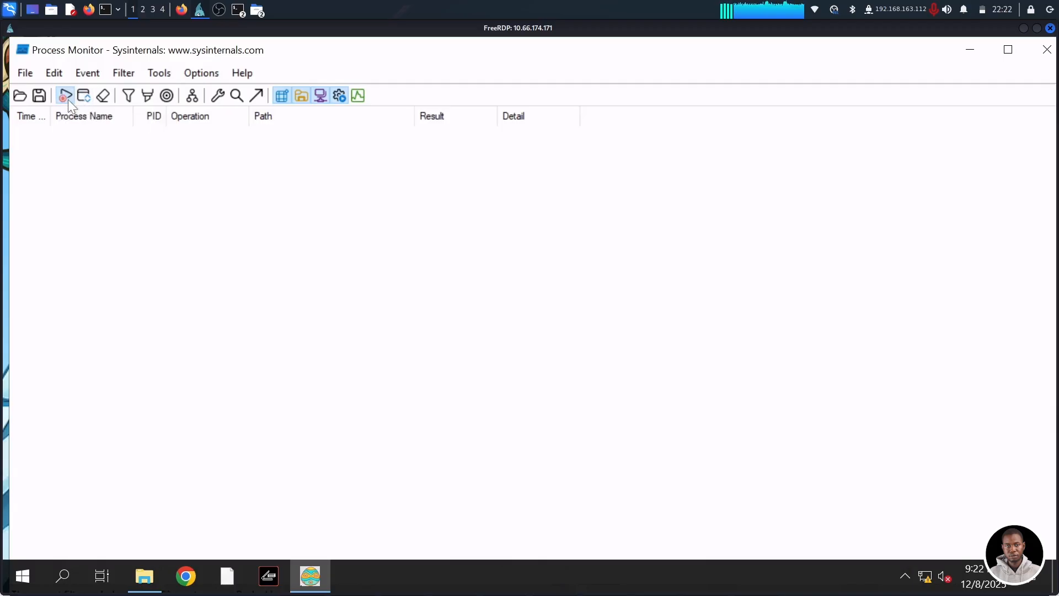
Remove the process-name rule for HopHelper from the filter and widen the Path column to show full addresses
left_click(128, 95)
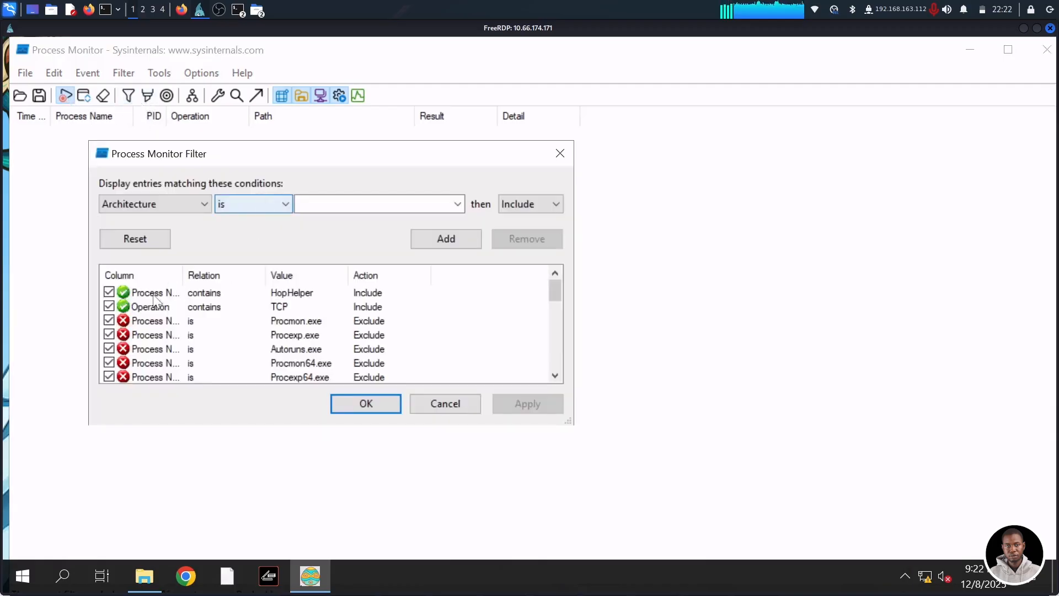
left_click(289, 293)
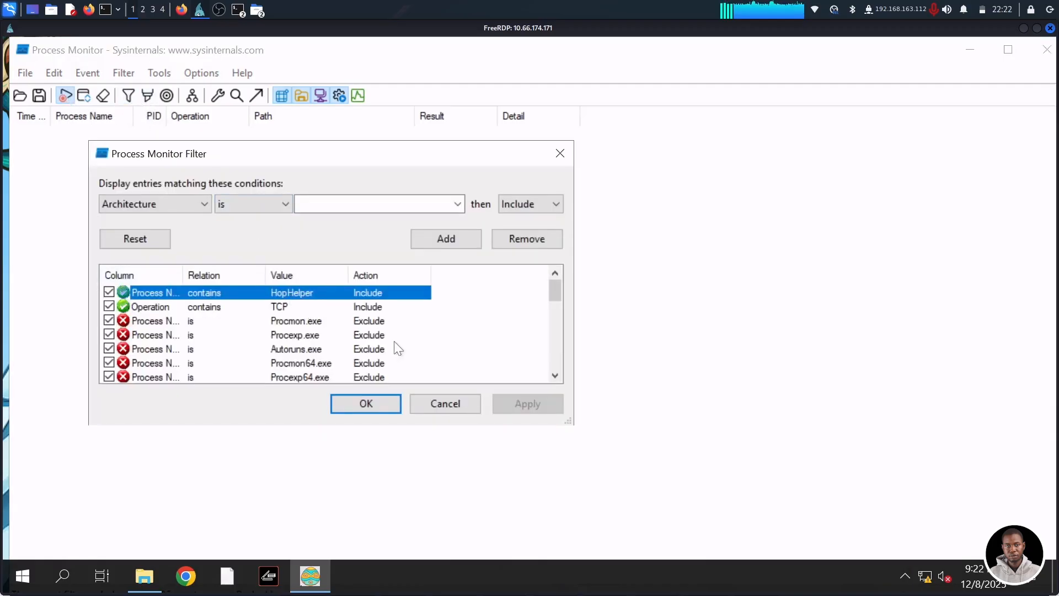
left_click(516, 240)
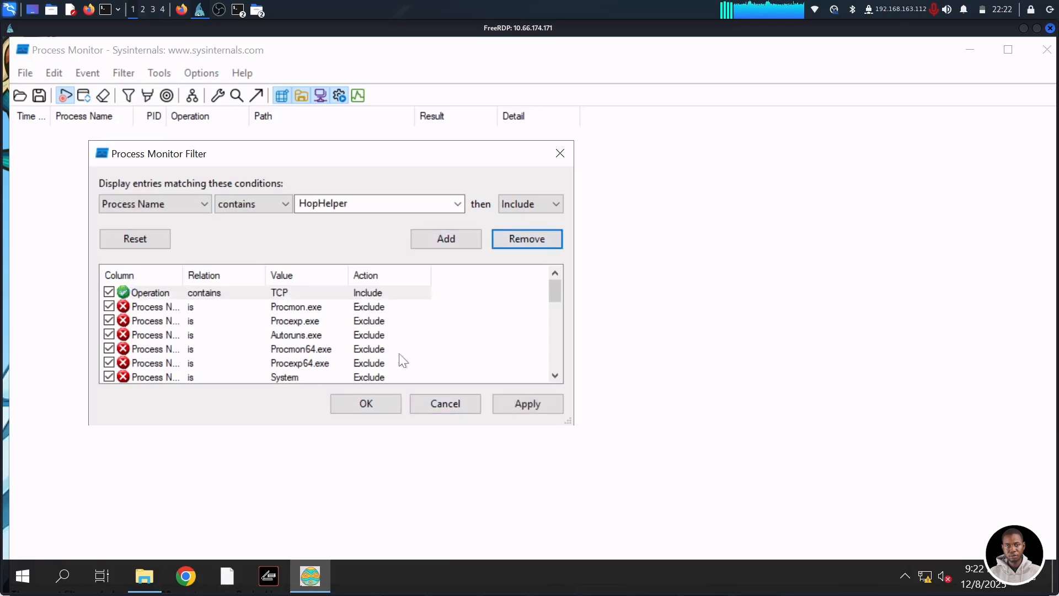
left_click(378, 399)
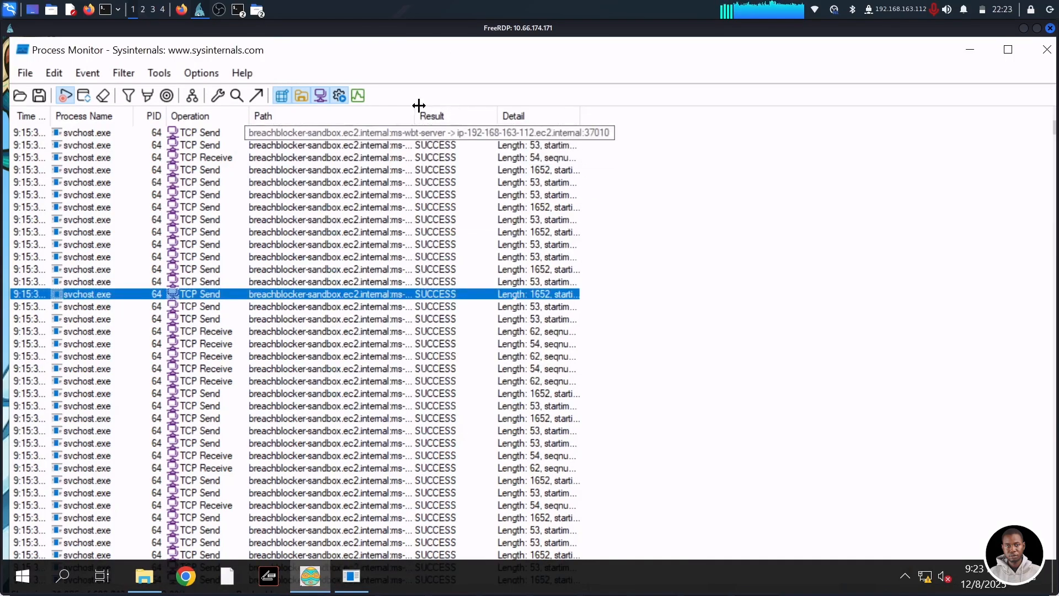
left_click_drag(513, 126, 453, 149)
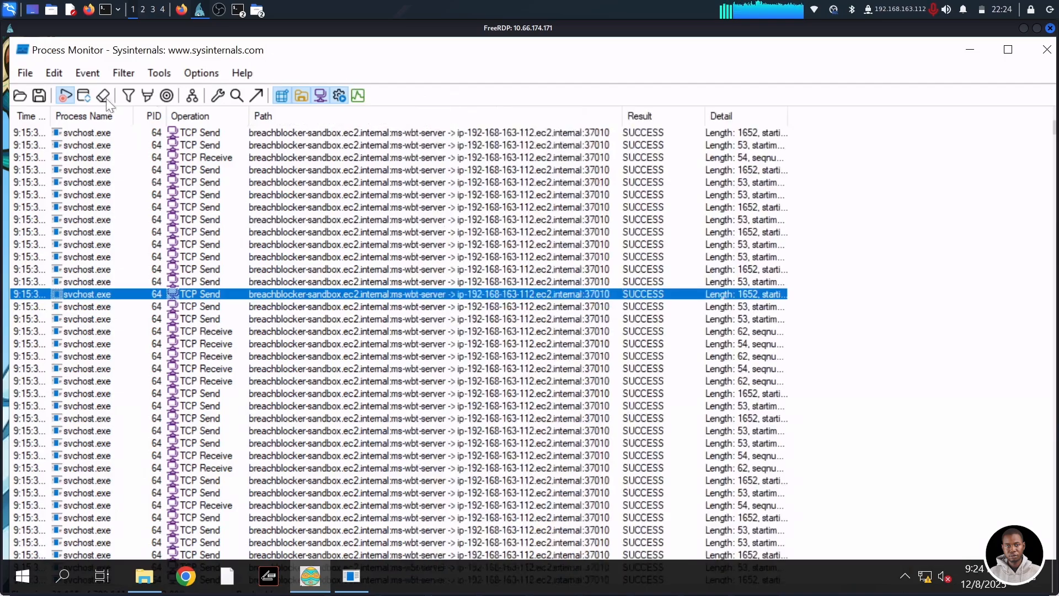
Add a filter rule that includes events whose process name contains HopHelper, keeping the TCP operation rule, and apply it
left_click(128, 96)
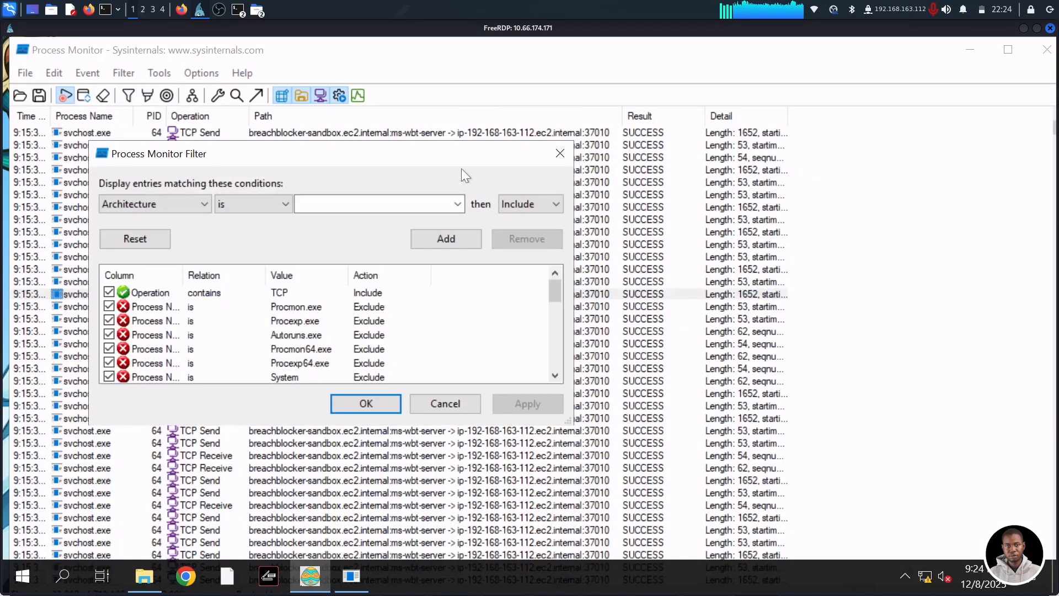
left_click(144, 206)
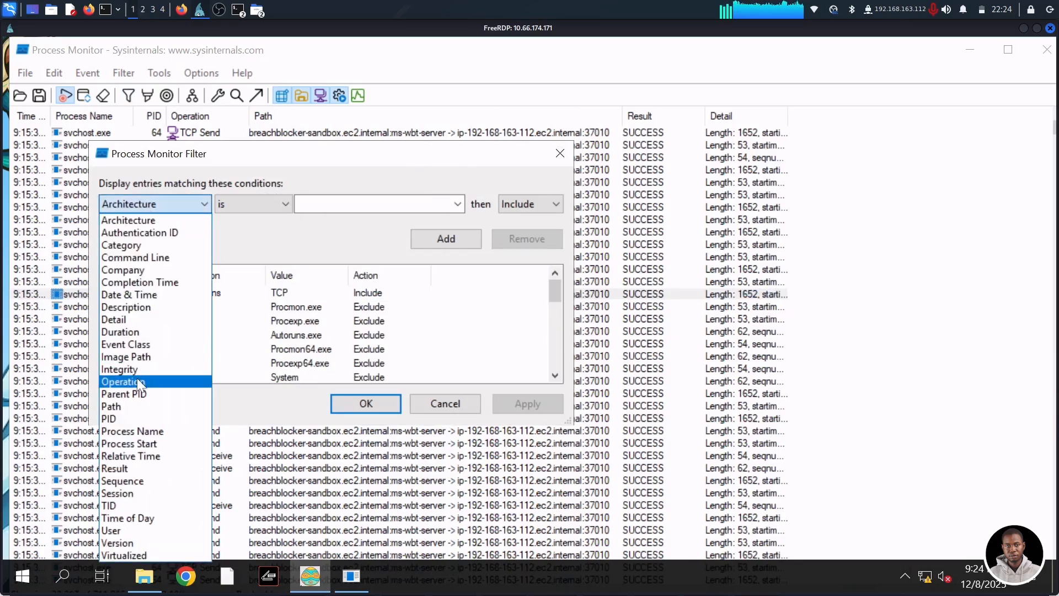
left_click(141, 432)
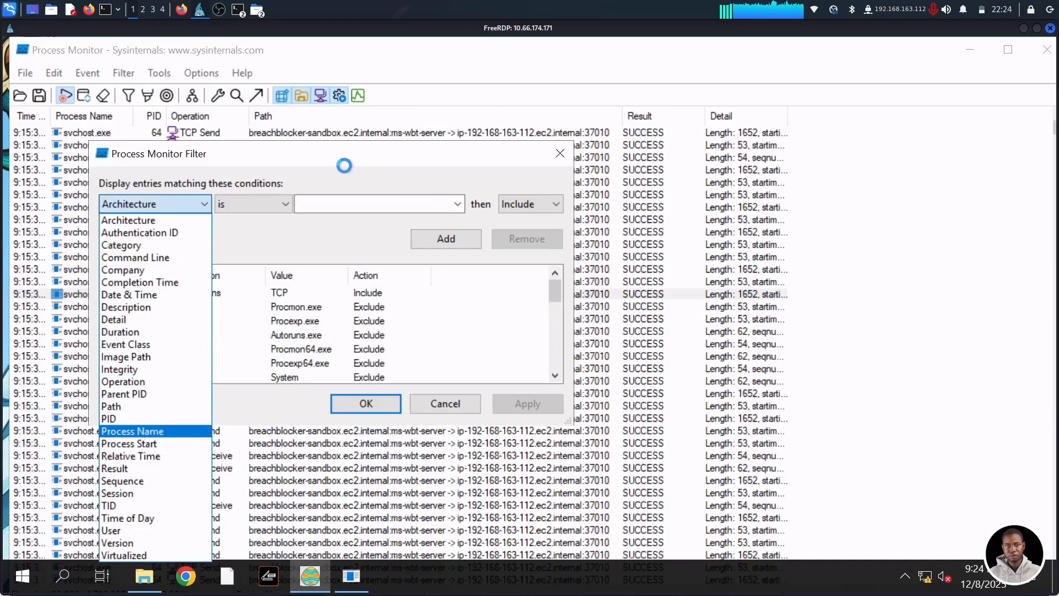
left_click(250, 201)
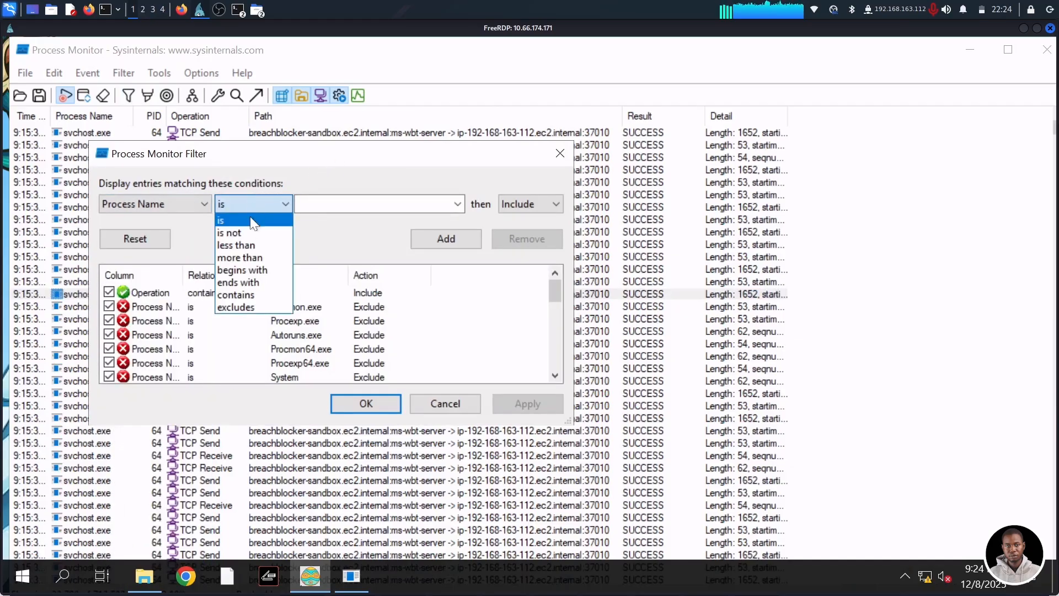
left_click(241, 295)
left_click(325, 204)
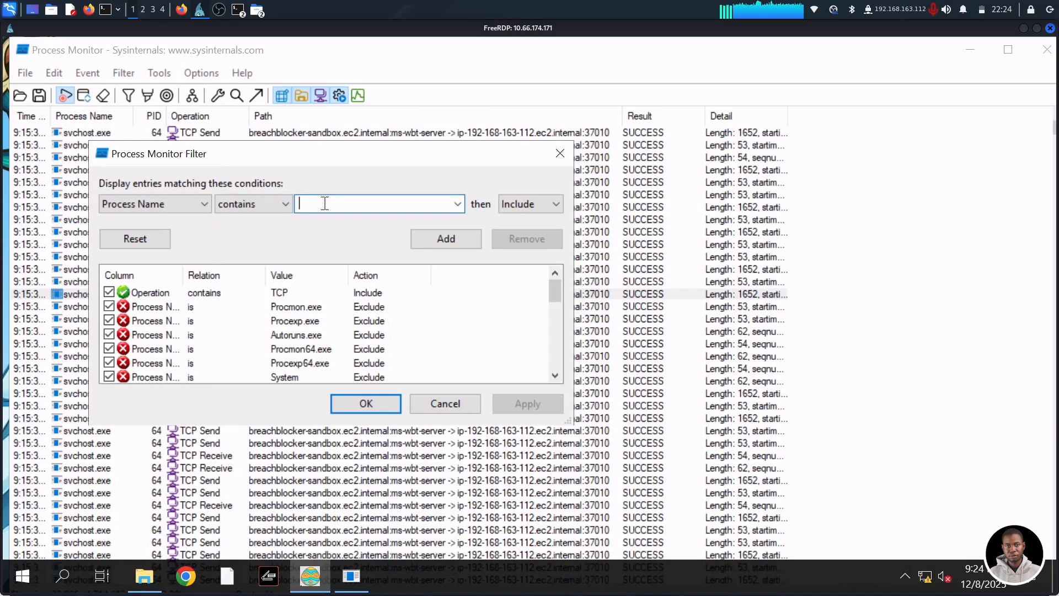
type("hopHelper")
left_click(458, 240)
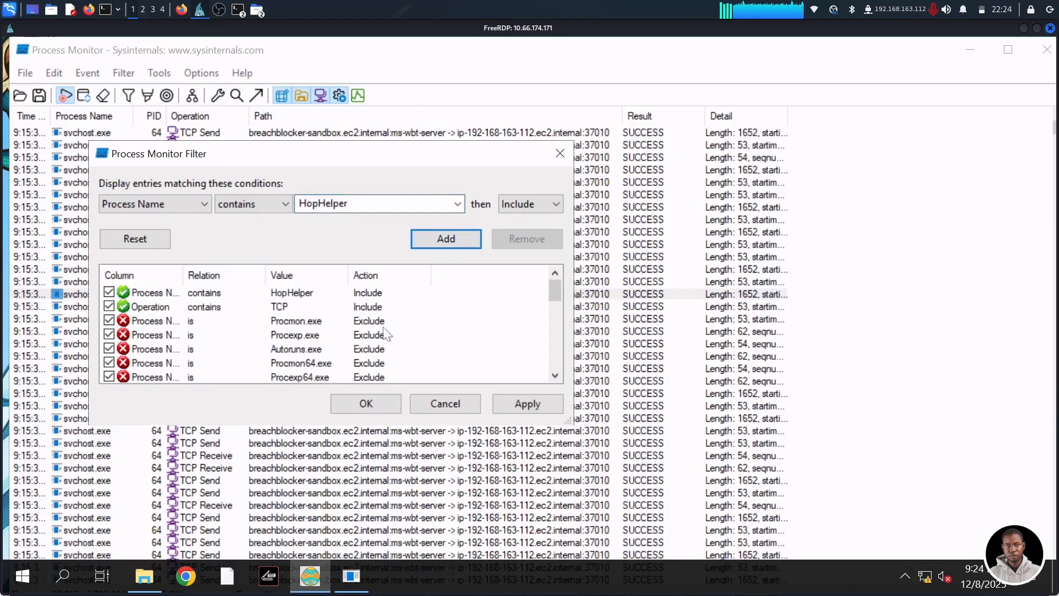
left_click(379, 403)
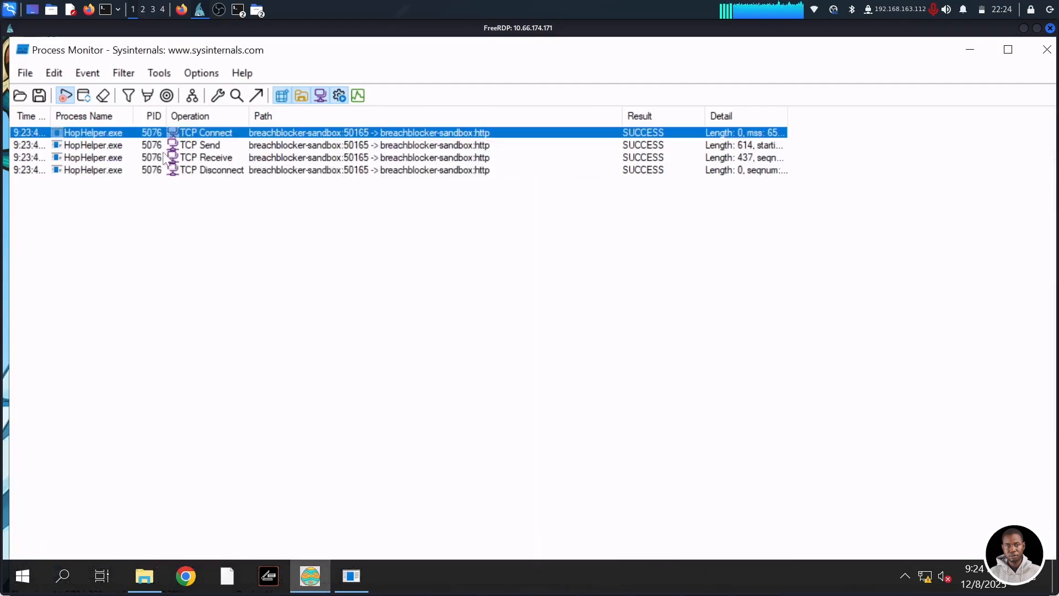
Check the protocol in HopHelper.exe's TCP event paths, switch to Firefox, and submit http as the network protocol answer
mouse_move(108, 153)
mouse_move(81, 166)
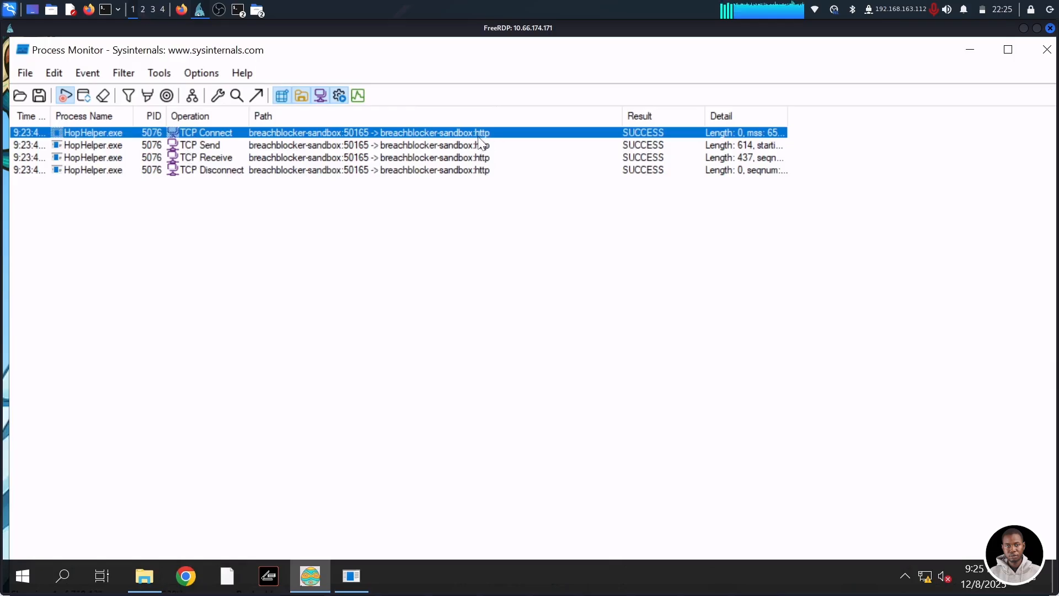
left_click(184, 13)
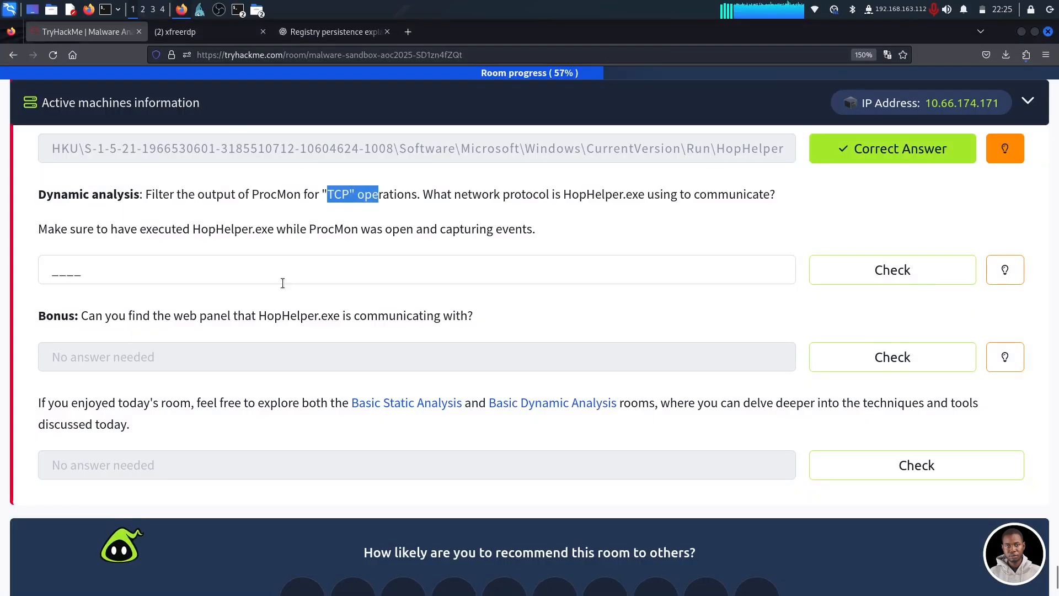
left_click(175, 273)
type("ht")
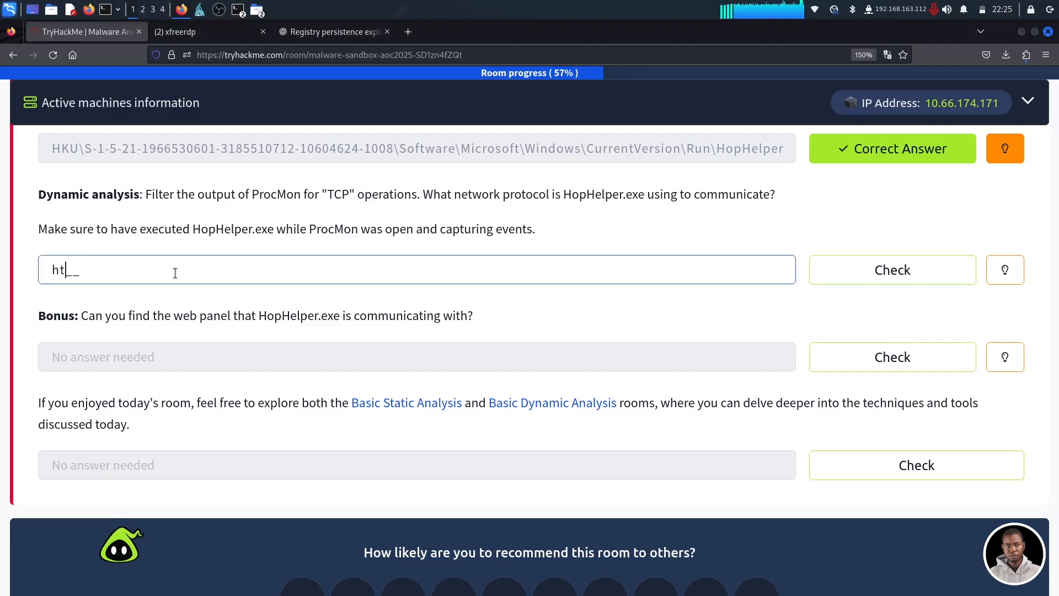
left_click(889, 280)
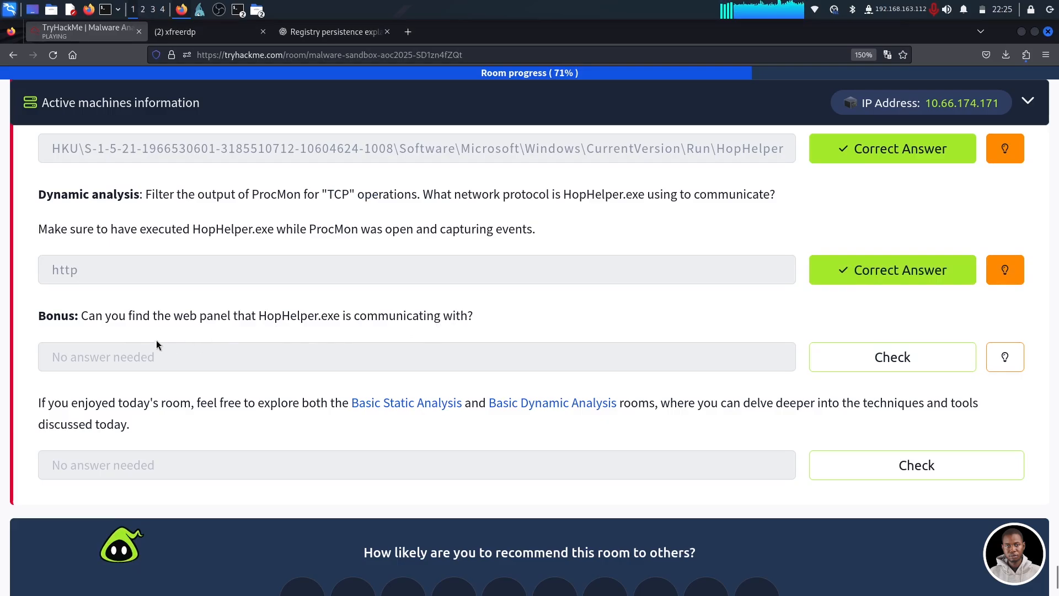
Mark the bonus web panel question and the closing recommended rooms item as complete without entering an answer
triple_click(119, 336)
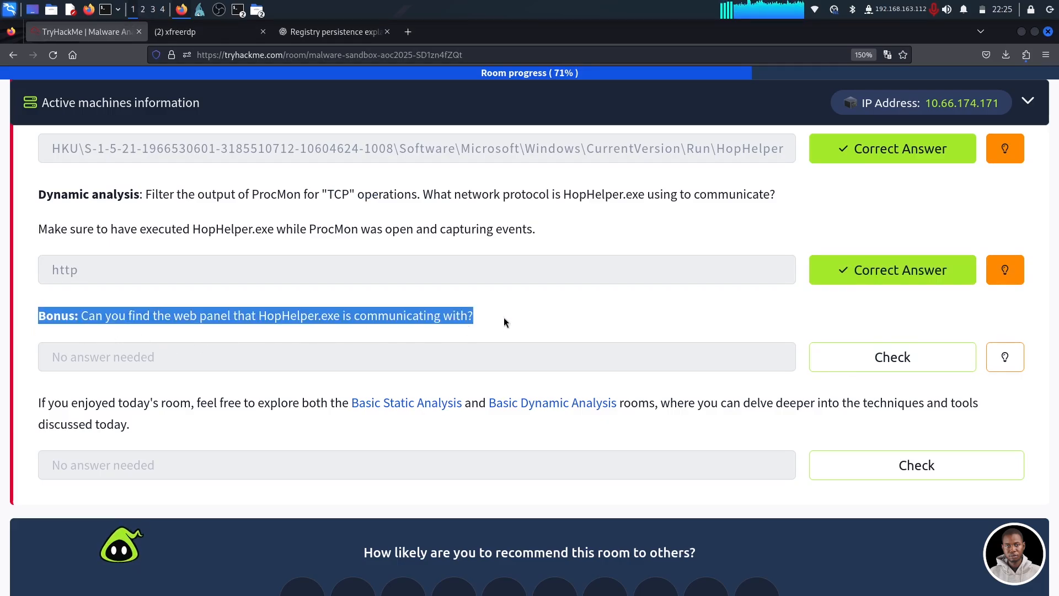
left_click(927, 365)
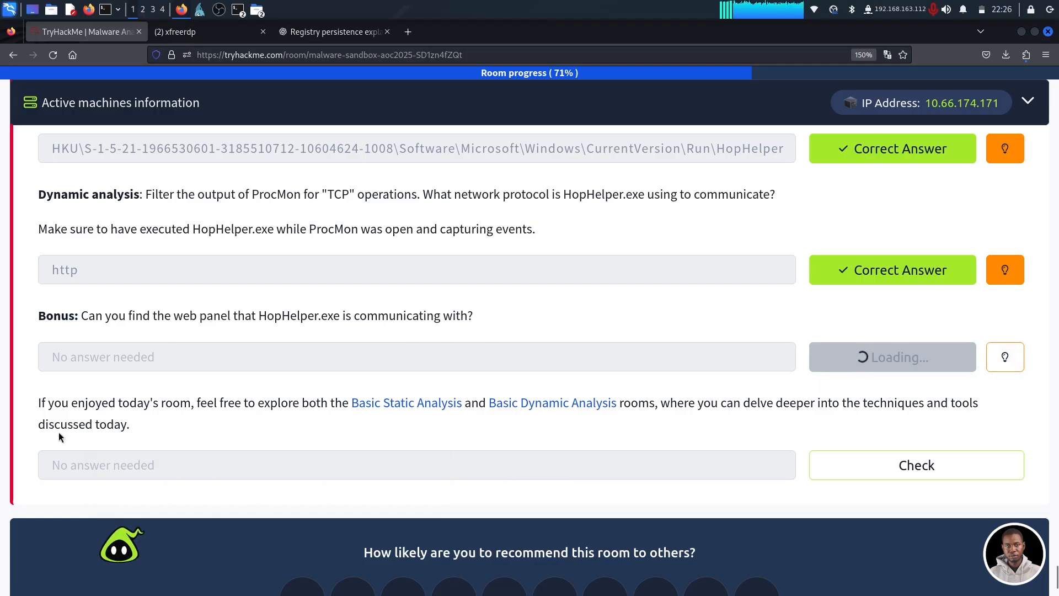
left_click(926, 473)
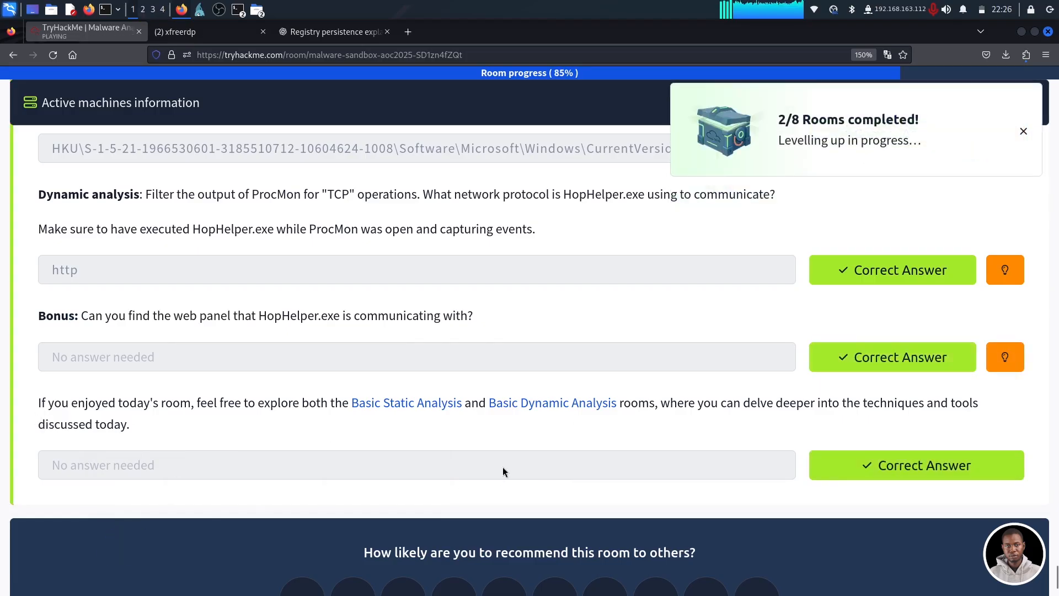